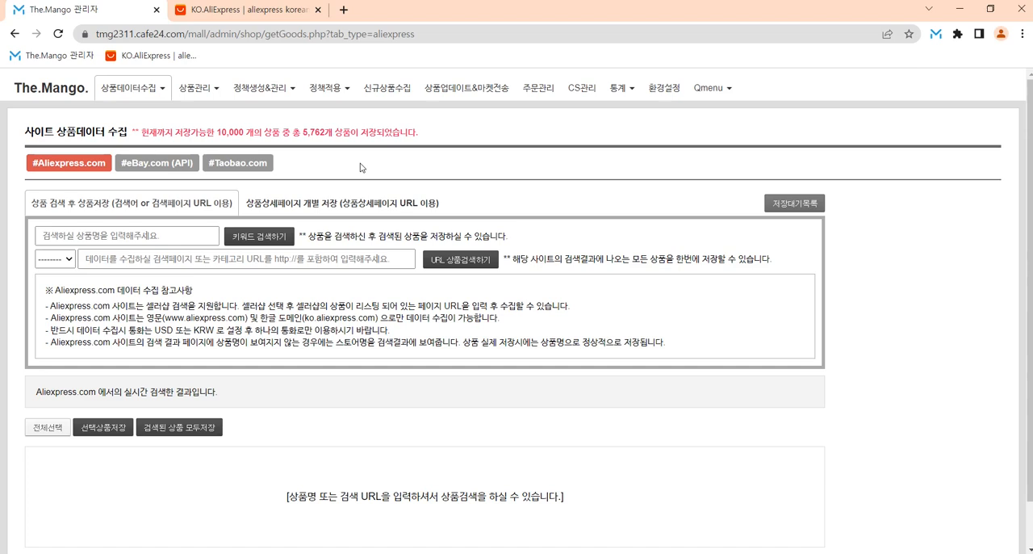
{"action": "left_click", "coordinate": [157, 170]}
{"action": "left_click", "coordinate": [83, 168]}
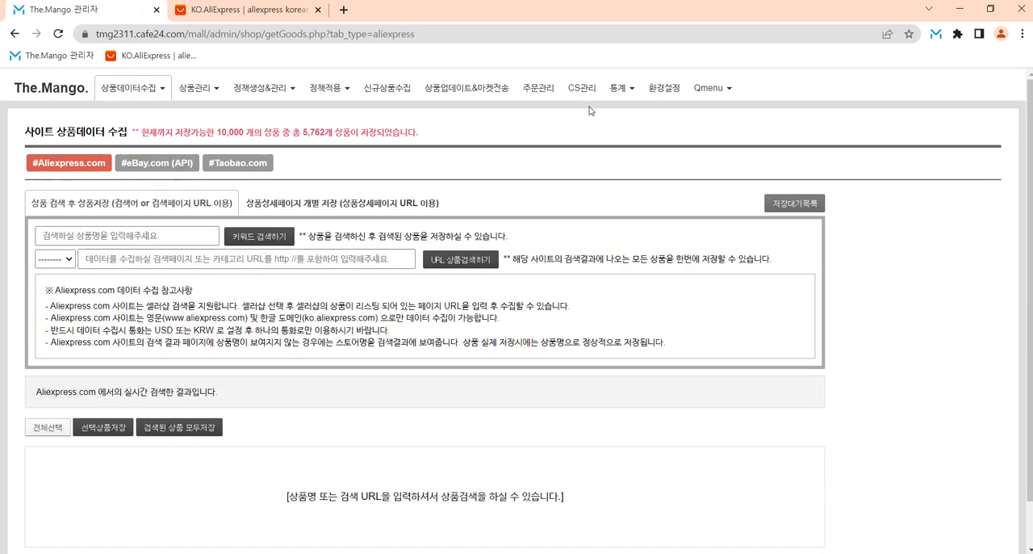
Step: Review the 더망고 솔루션 extension's service URL, authentication key and product collection settings, plus its entry among the installed extensions
{"action": "left_click", "coordinate": [935, 34]}
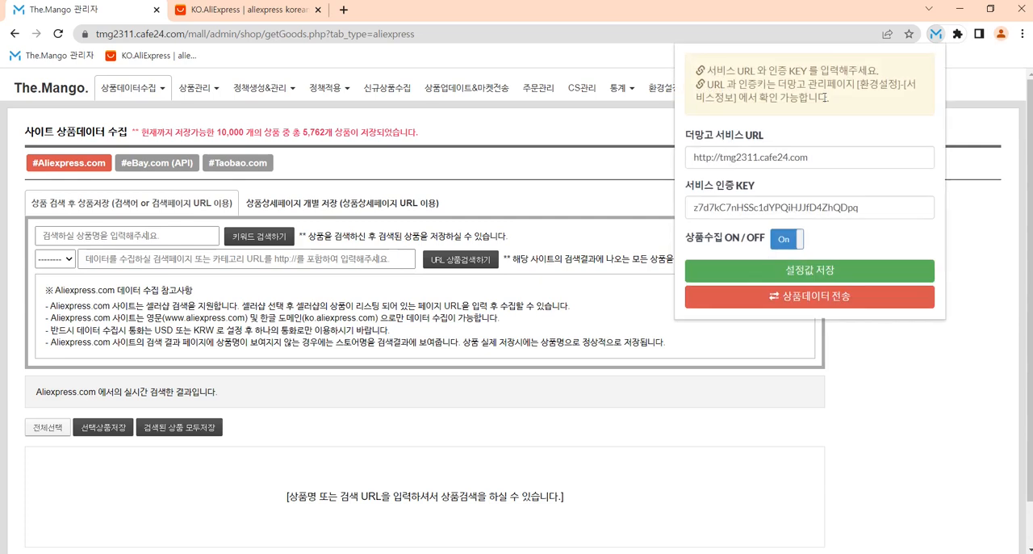
{"action": "left_click", "coordinate": [749, 210]}
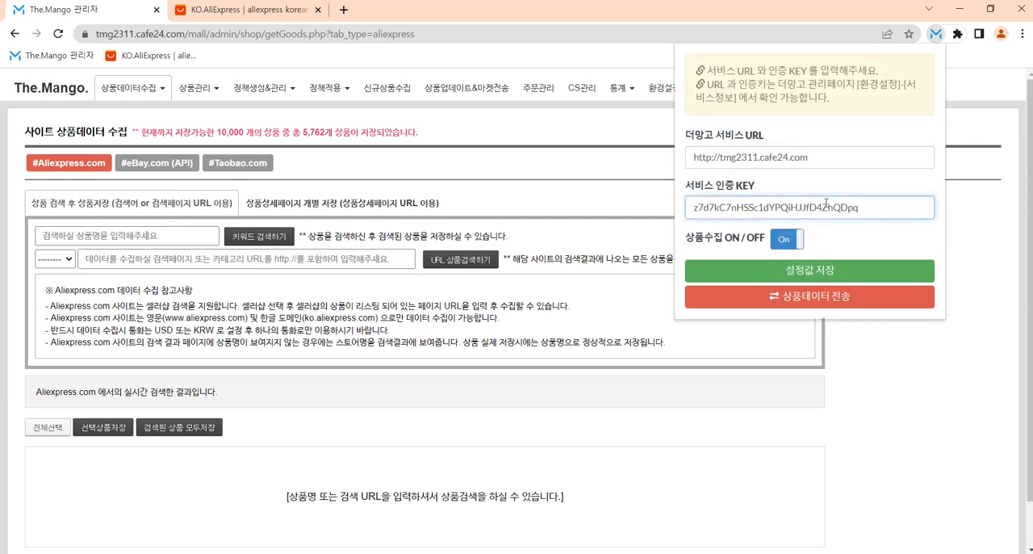
{"action": "left_click", "coordinate": [611, 171]}
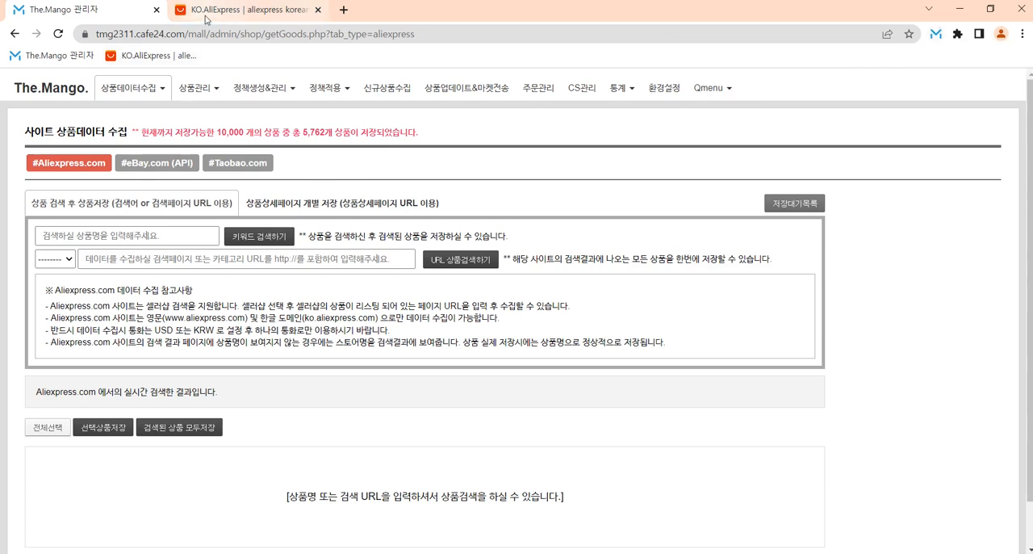
{"action": "left_click", "coordinate": [957, 34]}
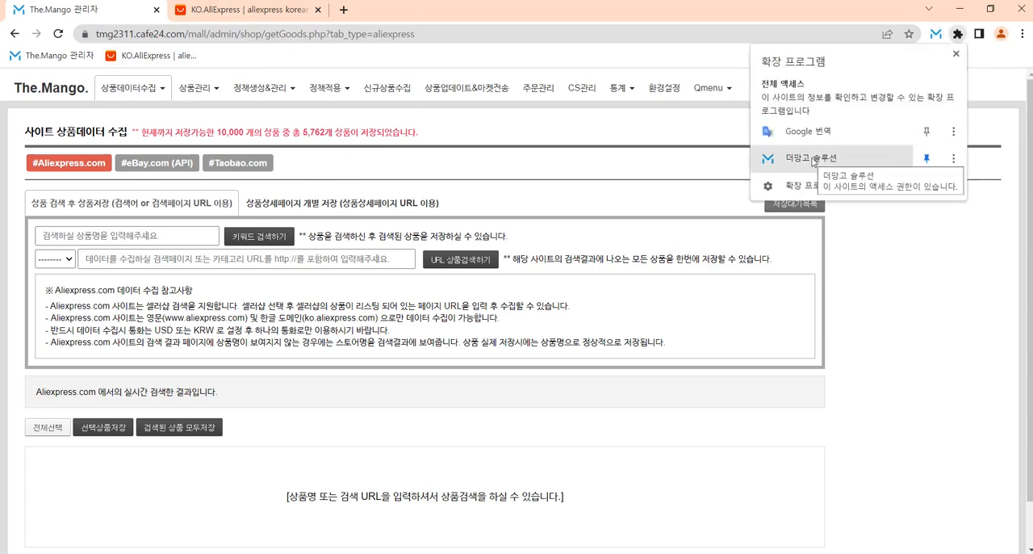
{"action": "left_click", "coordinate": [460, 157]}
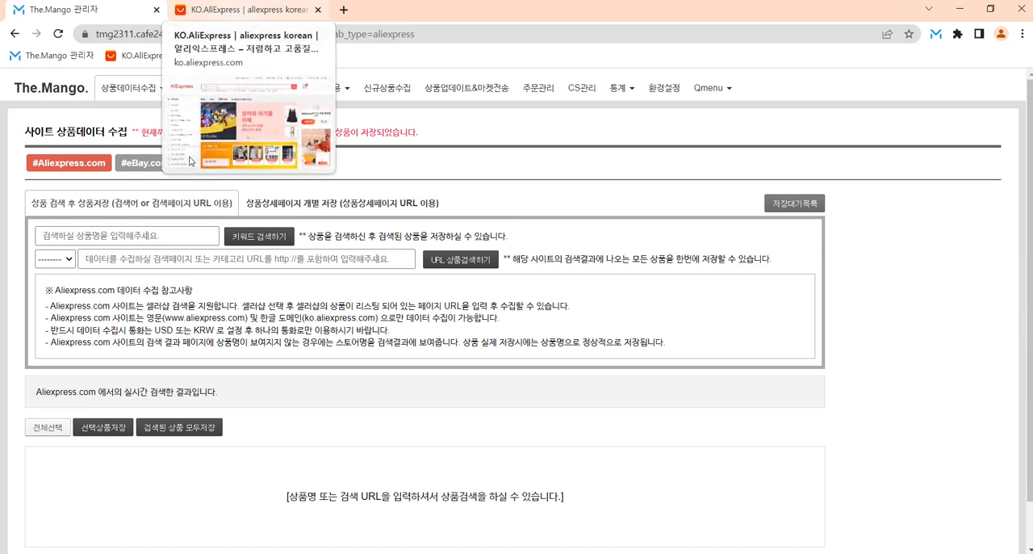
Step: Switch from the The.Mango admin page to the AliExpress Korean home page
{"action": "left_click", "coordinate": [235, 10]}
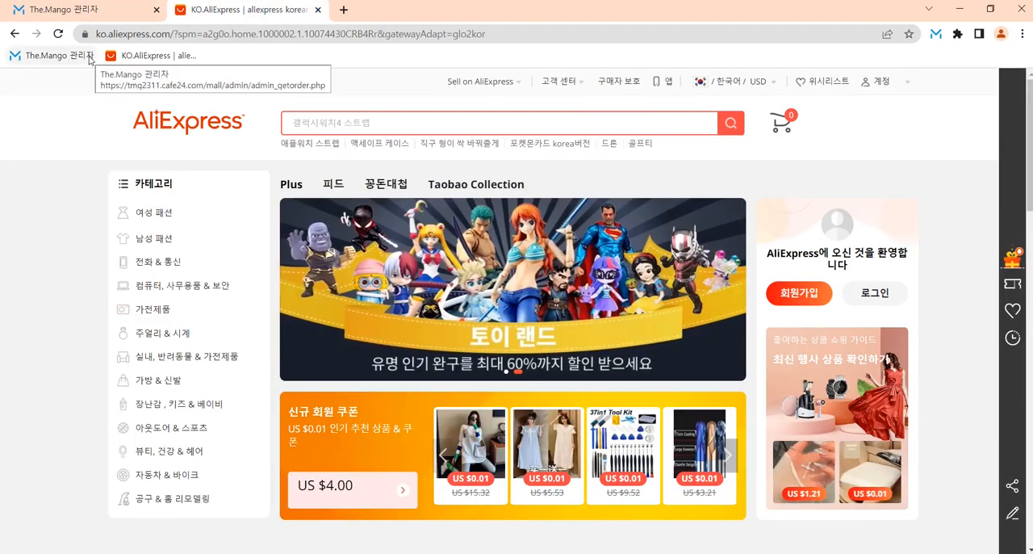
{"action": "left_click", "coordinate": [103, 13]}
{"action": "left_click", "coordinate": [216, 18]}
{"action": "left_click", "coordinate": [79, 22]}
{"action": "left_click", "coordinate": [270, 15]}
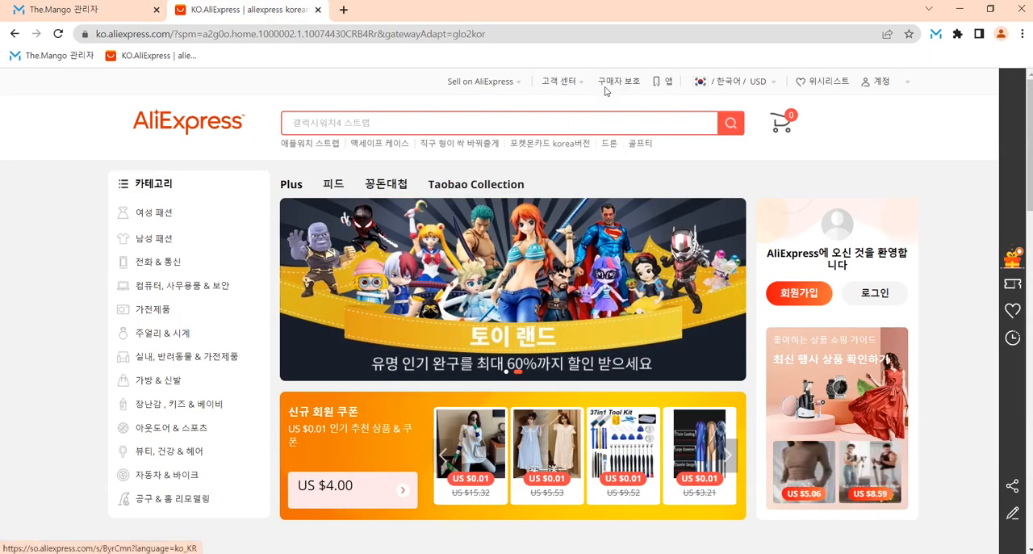
Step: Examine the shipping destination, region, language and currency options in AliExpress's regional settings
{"action": "mouse_move", "coordinate": [731, 81]}
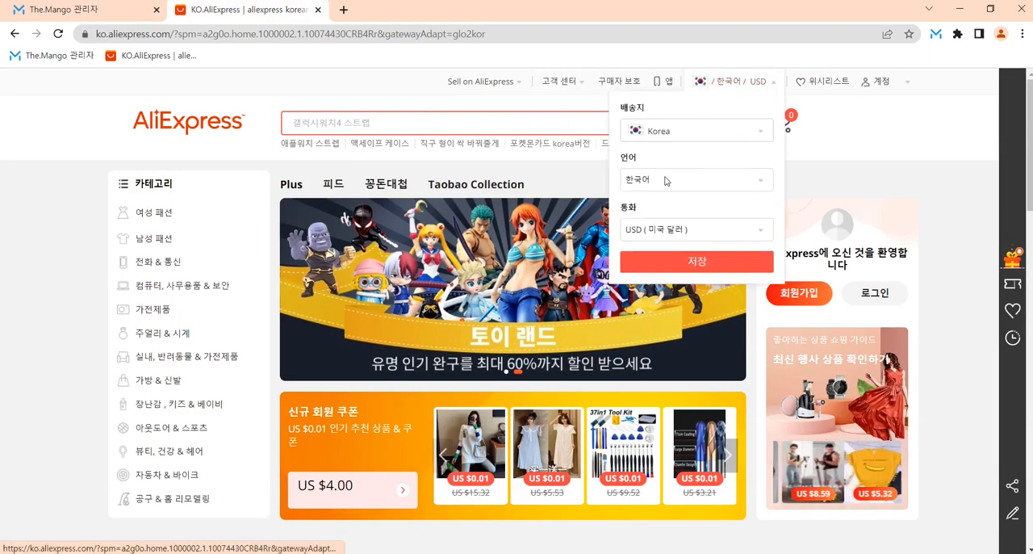
{"action": "left_click", "coordinate": [678, 132]}
{"action": "scroll", "coordinate": [689, 201], "scroll_direction": "down", "scroll_amount": 4}
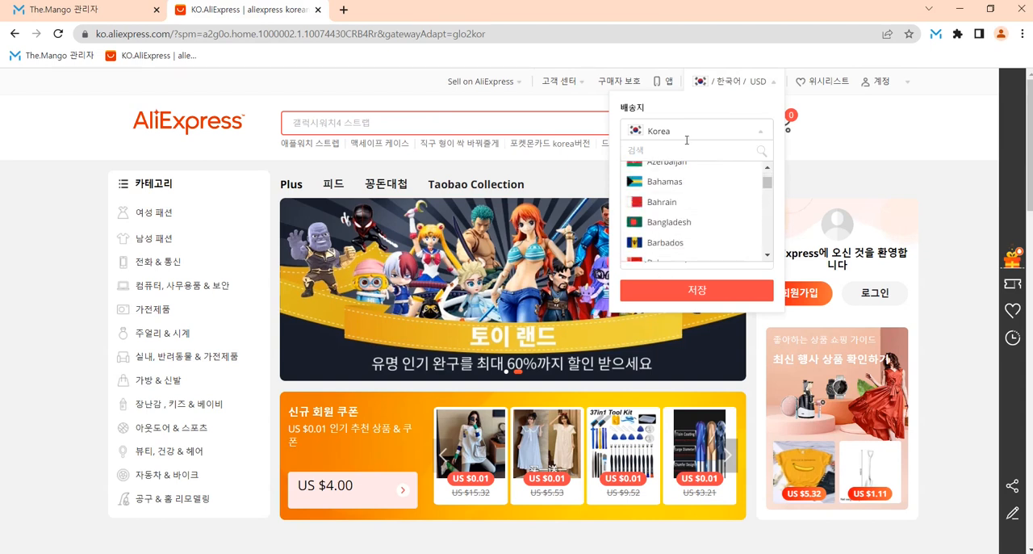
{"action": "left_click", "coordinate": [667, 131]}
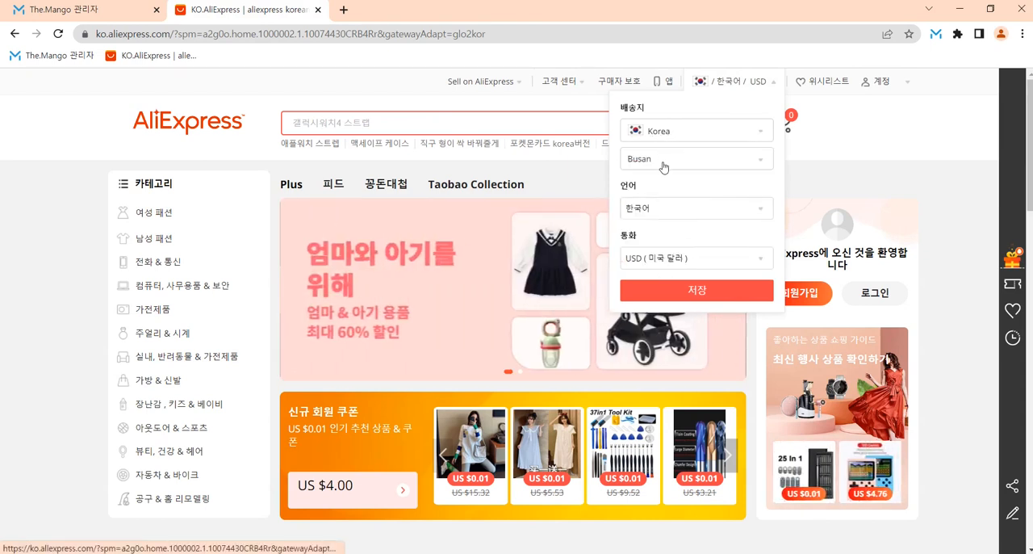
{"action": "left_click", "coordinate": [663, 167]}
{"action": "left_click", "coordinate": [670, 165]}
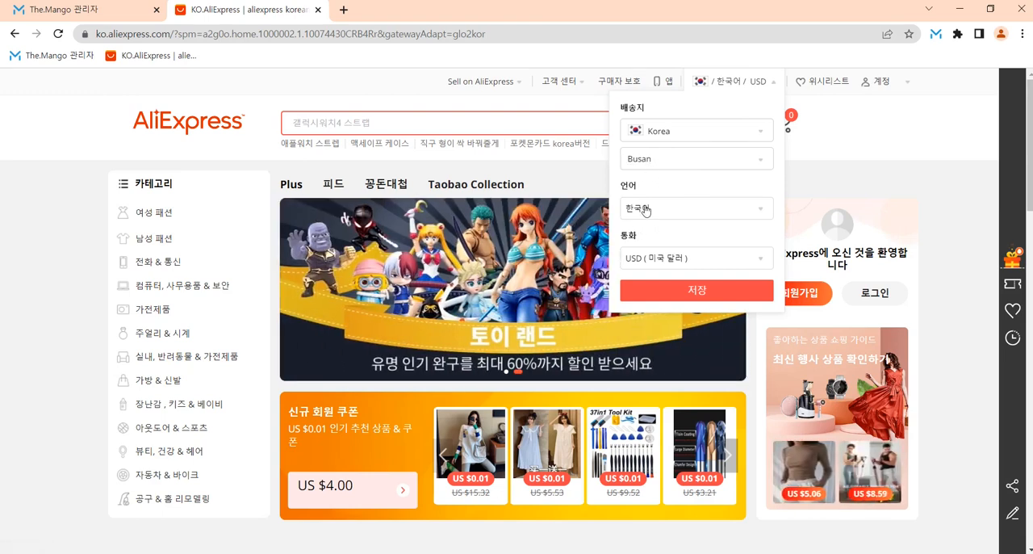
{"action": "left_click", "coordinate": [645, 208]}
{"action": "left_click", "coordinate": [654, 191]}
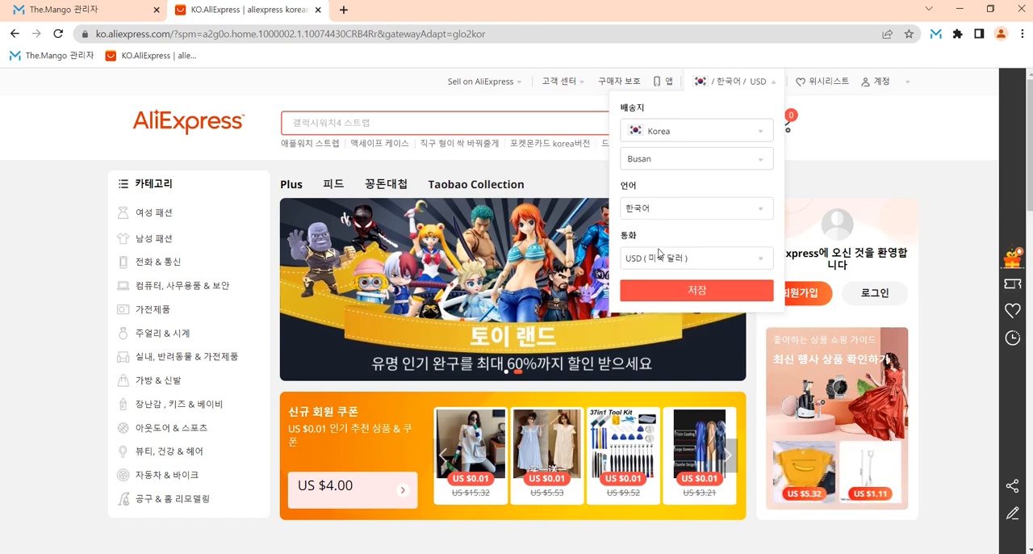
{"action": "left_click", "coordinate": [660, 258]}
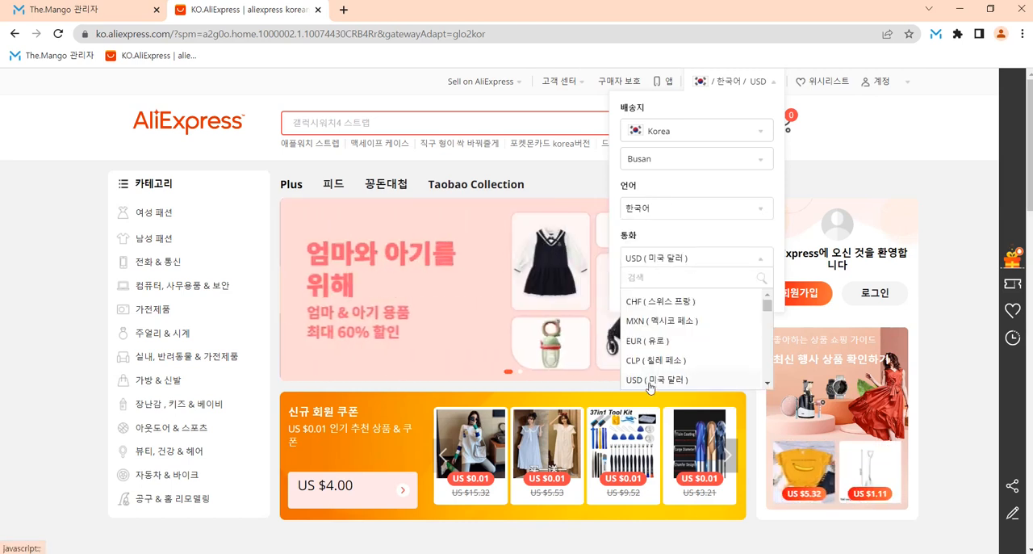
{"action": "left_click", "coordinate": [668, 240]}
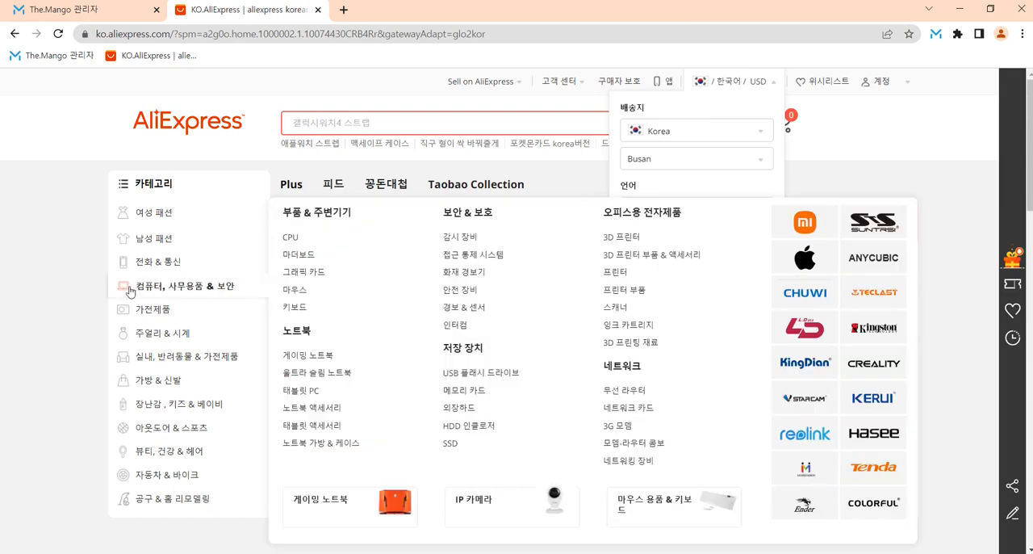
Step: Open the smartphone product listing from the 전화 & 통신 category
{"action": "mouse_move", "coordinate": [161, 308]}
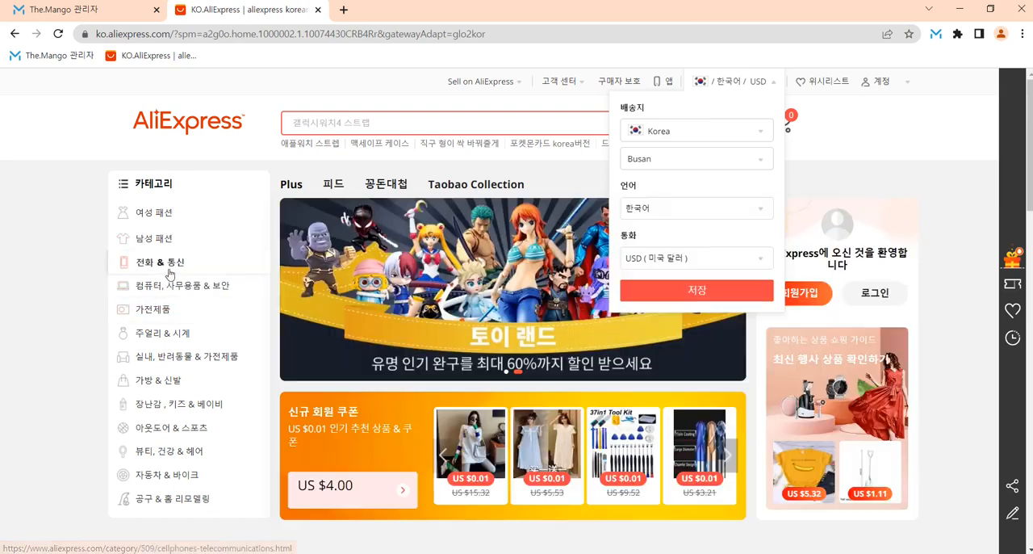
{"action": "mouse_move", "coordinate": [165, 261]}
{"action": "left_click", "coordinate": [303, 240]}
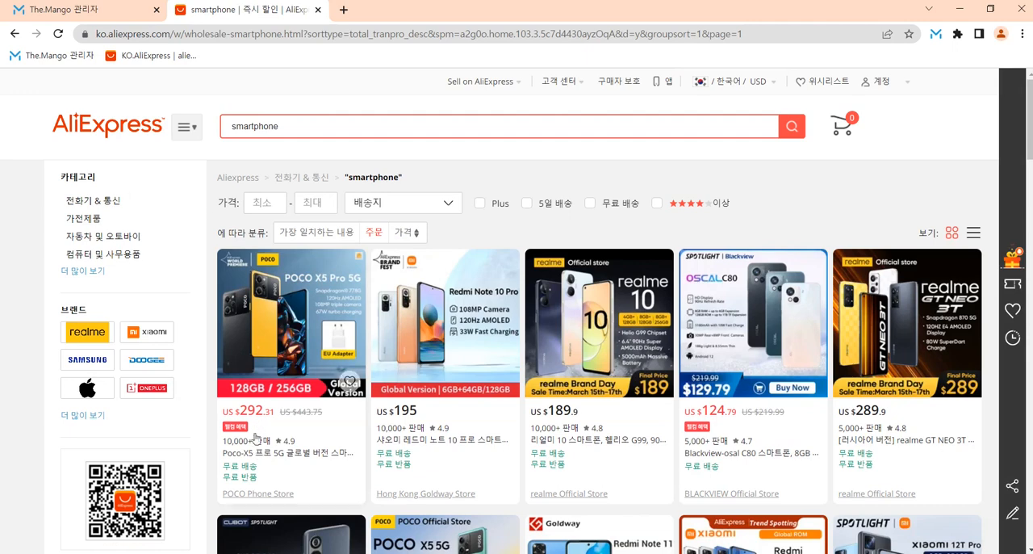
Step: Multiply the POCO X5 Pro's dollar price 292.31 by an exchange rate of 1310 in Calculator
{"action": "left_click", "coordinate": [482, 553]}
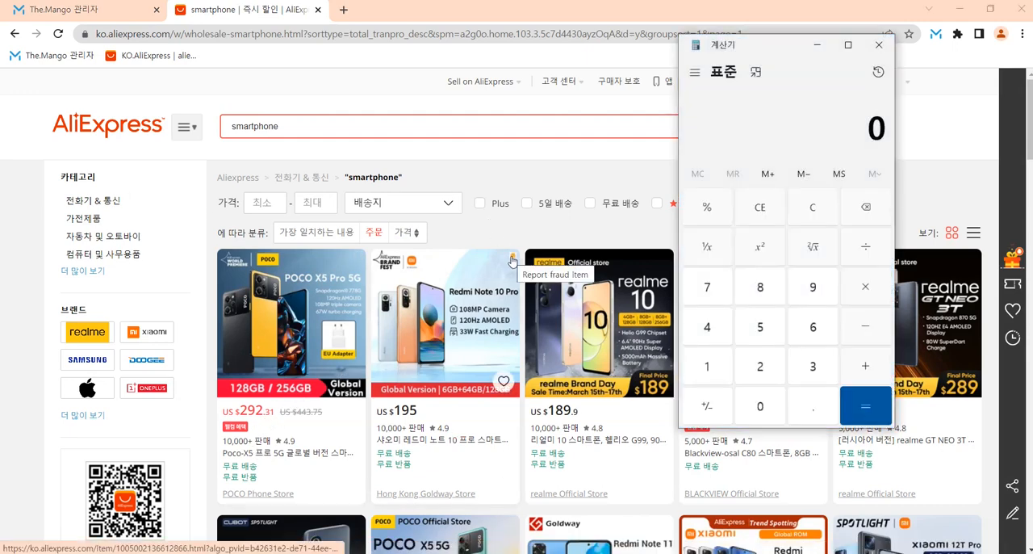
{"action": "type", "text": "292.31 × "}
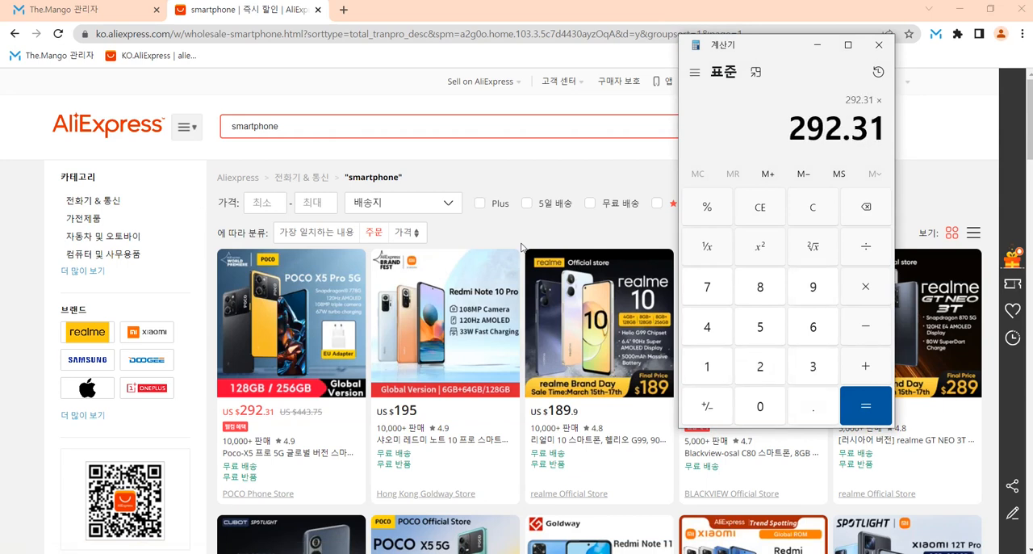
{"action": "type", "text": "1,300"}
{"action": "key", "text": "BackSpace"}
{"action": "key", "text": "BackSpace"}
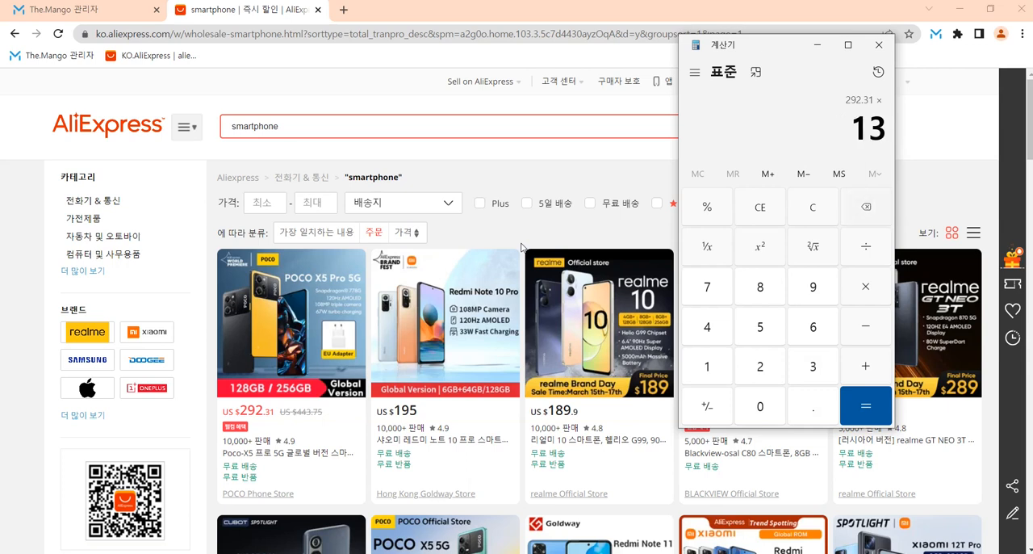
{"action": "type", "text": "10"}
{"action": "key", "text": "Return"}
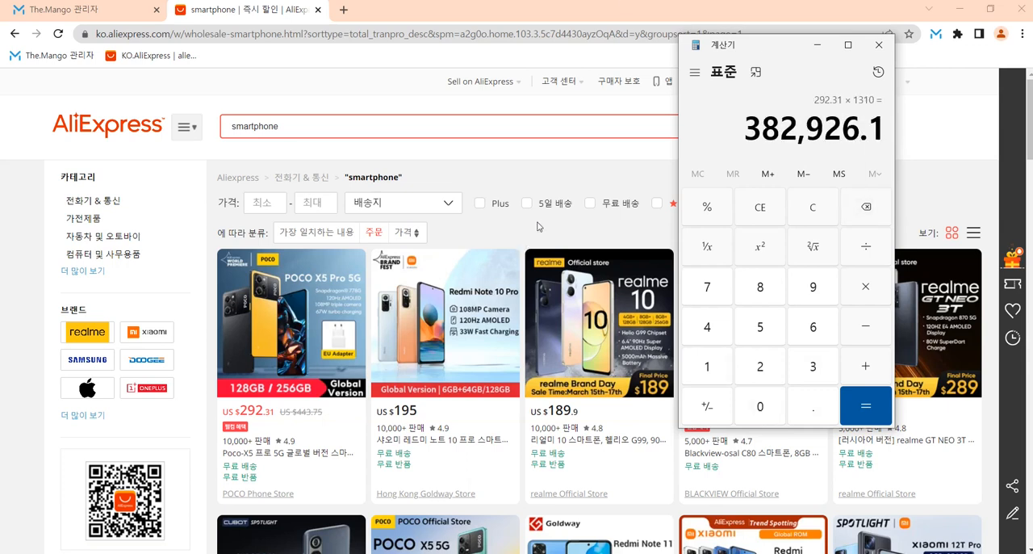
{"action": "left_click", "coordinate": [566, 158]}
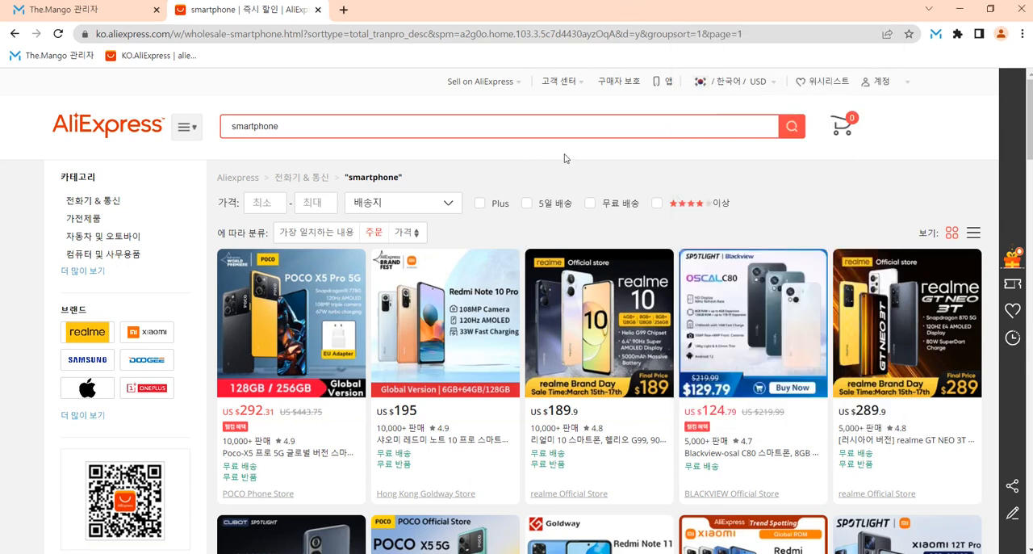
Step: Change the AliExpress display currency to KRW (한국 원) and save the regional settings
{"action": "mouse_move", "coordinate": [754, 84]}
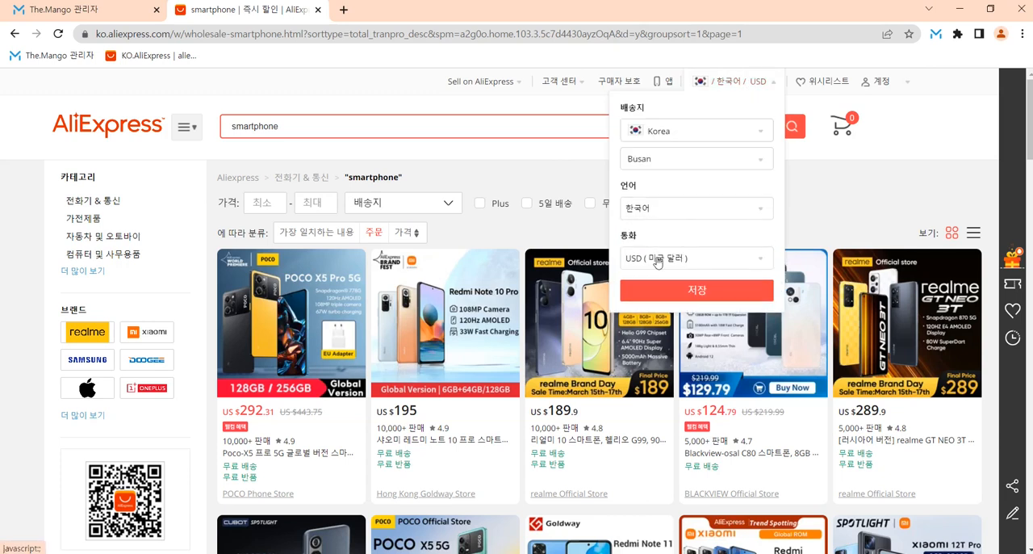
{"action": "left_click", "coordinate": [658, 260]}
{"action": "scroll", "coordinate": [664, 355], "scroll_direction": "down", "scroll_amount": 3}
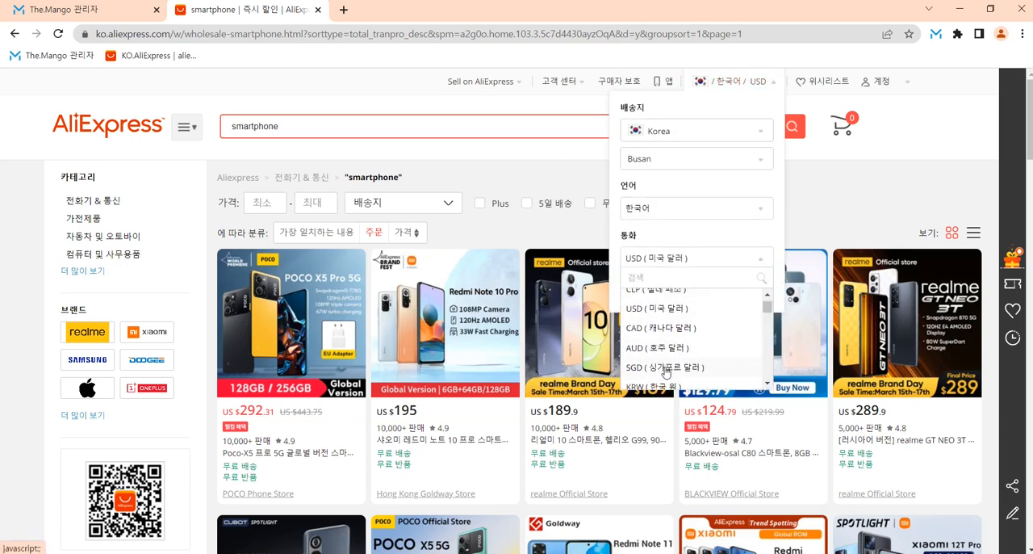
{"action": "left_click", "coordinate": [662, 323]}
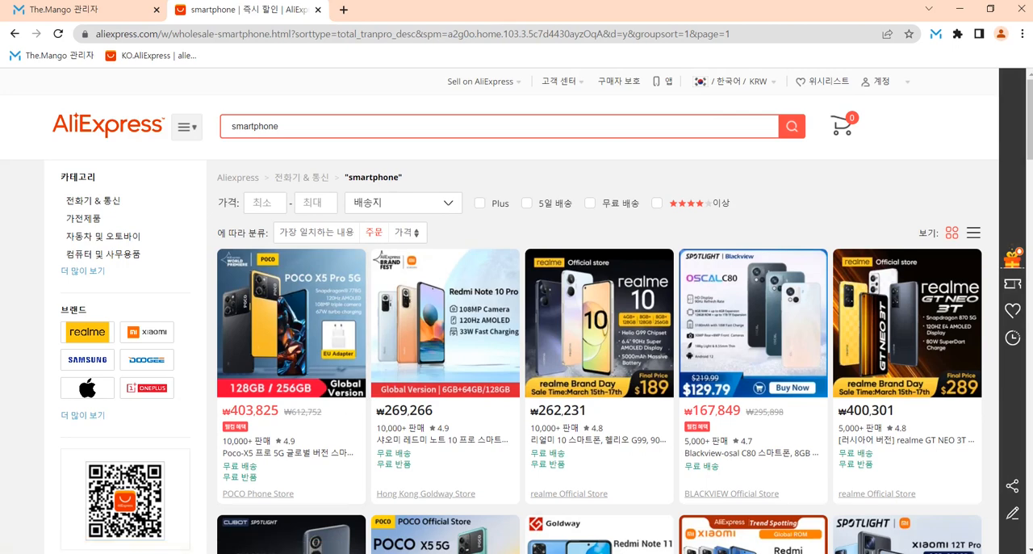
Step: Compare the Calculator's converted amount with the POCO X5 Pro's listed won price, and close Calculator
{"action": "key", "text": "alt+Tab"}
{"action": "left_click_drag", "start_coordinate": [787, 54], "coordinate": [477, 334]}
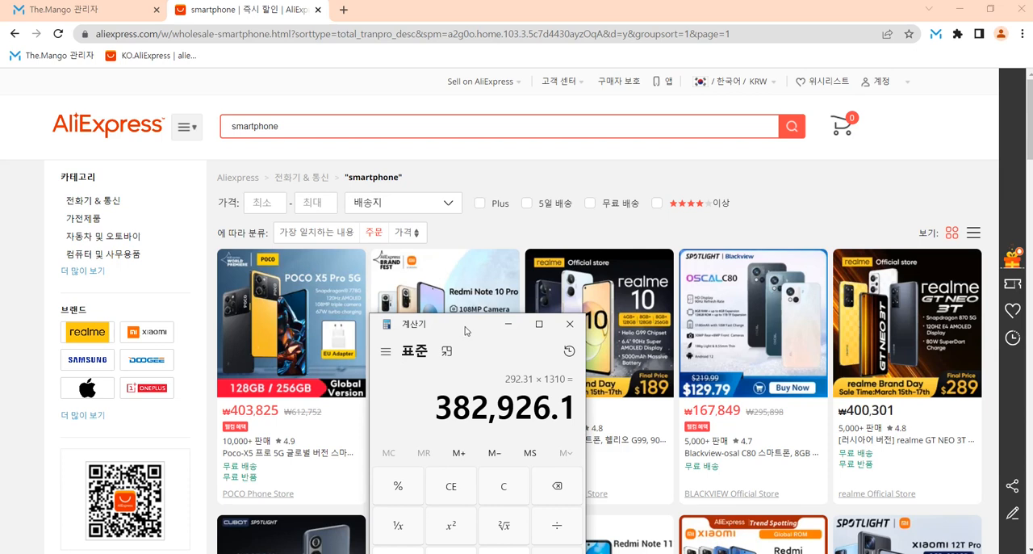
{"action": "left_click_drag", "start_coordinate": [465, 331], "coordinate": [703, 133]}
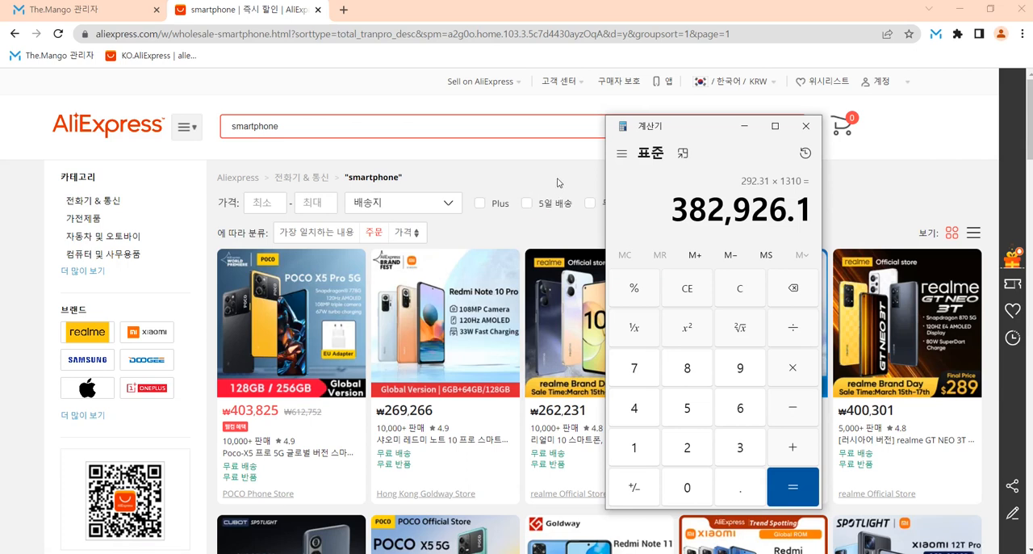
{"action": "left_click", "coordinate": [805, 126]}
Step: Set the AliExpress display currency to USD (미국 달러) and save the regional settings
{"action": "mouse_move", "coordinate": [734, 82]}
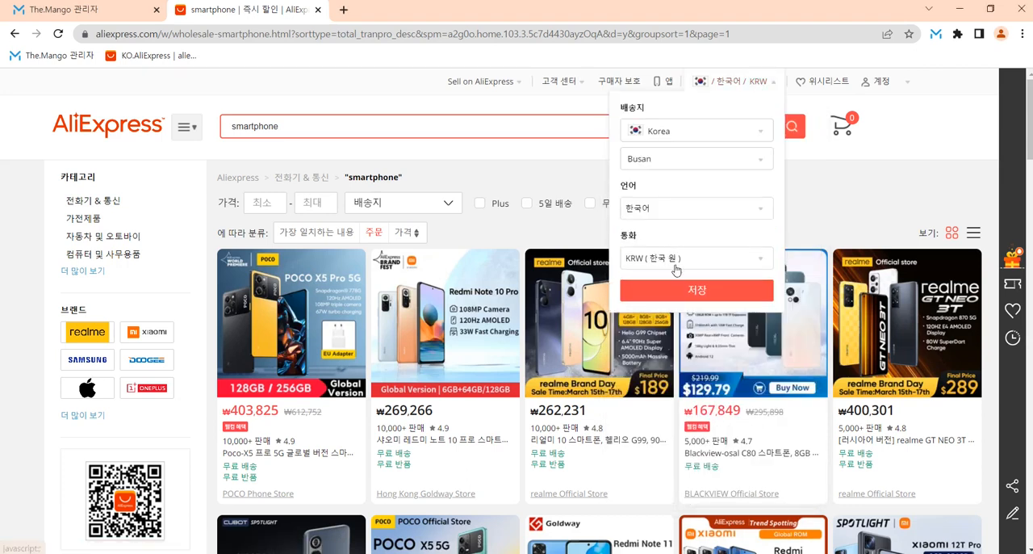
{"action": "left_click", "coordinate": [679, 259]}
{"action": "left_click", "coordinate": [652, 381]}
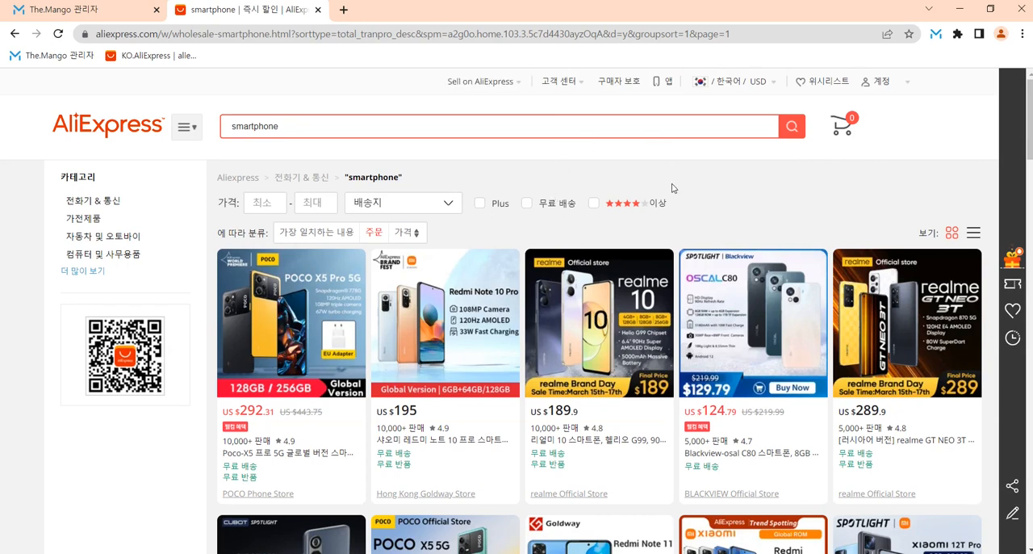
Step: Return to the AliExpress home page and dismiss the new-member coupon pop-up
{"action": "left_click", "coordinate": [129, 127]}
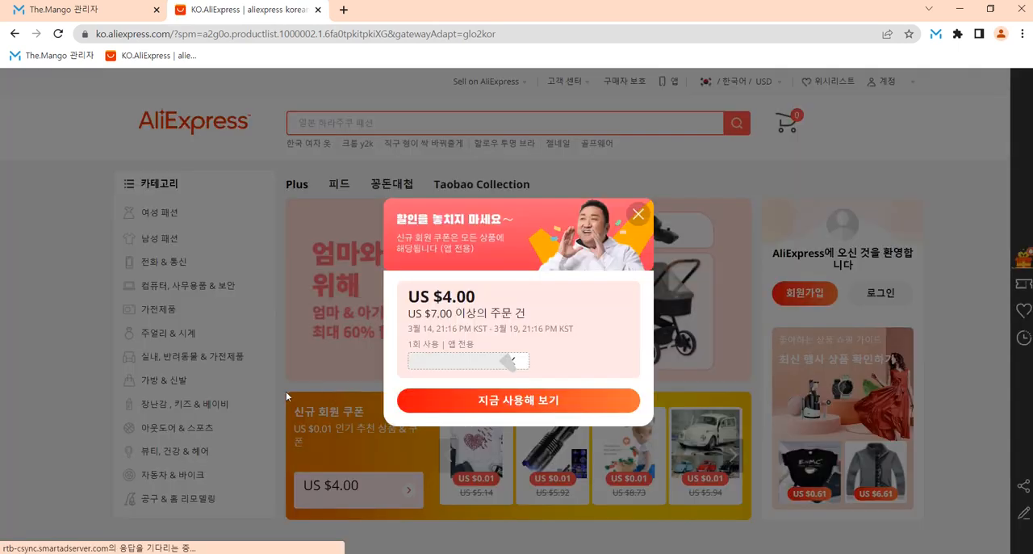
{"action": "left_click", "coordinate": [637, 215]}
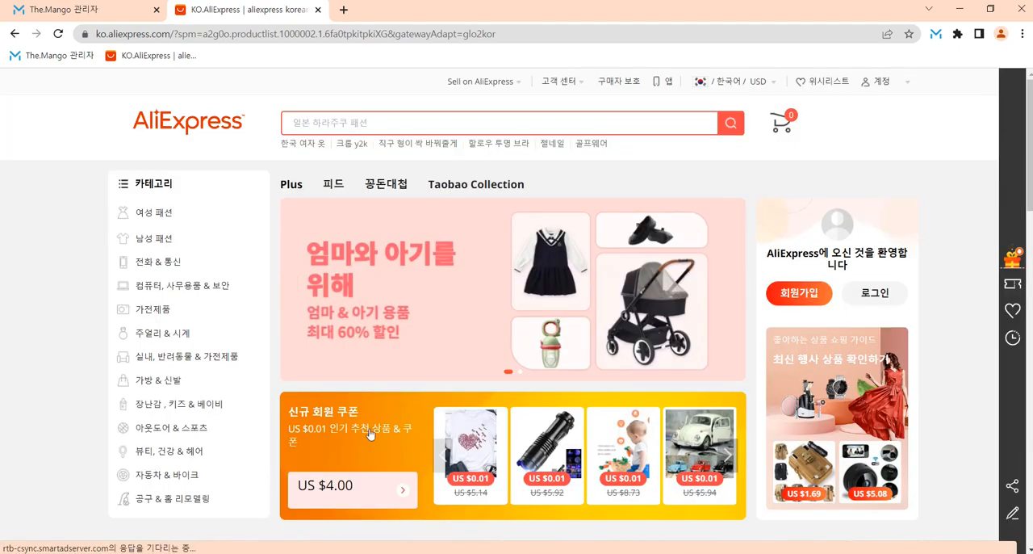
{"action": "mouse_move", "coordinate": [242, 427]}
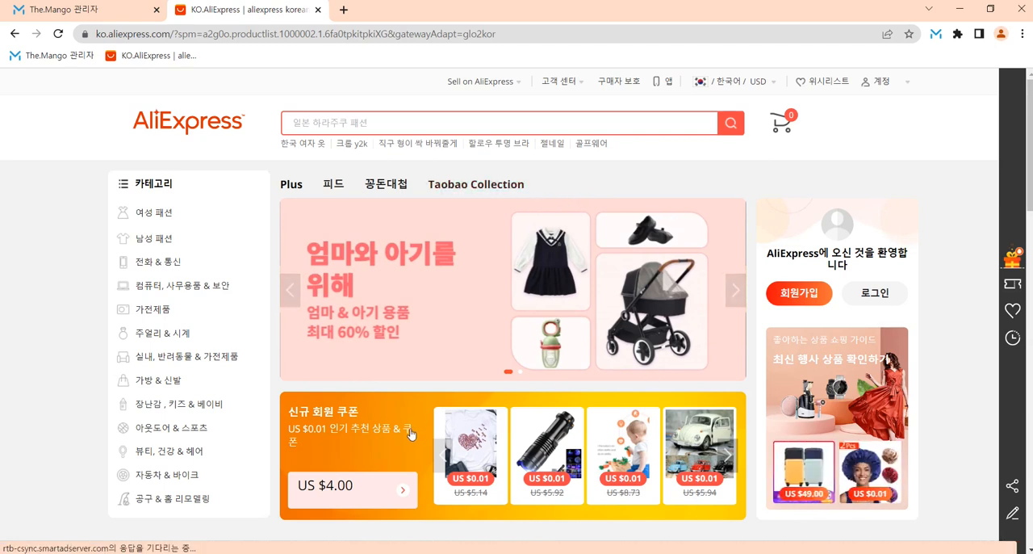
Step: Log in to AliExpress with the saved account e-mail and password
{"action": "mouse_move", "coordinate": [892, 88]}
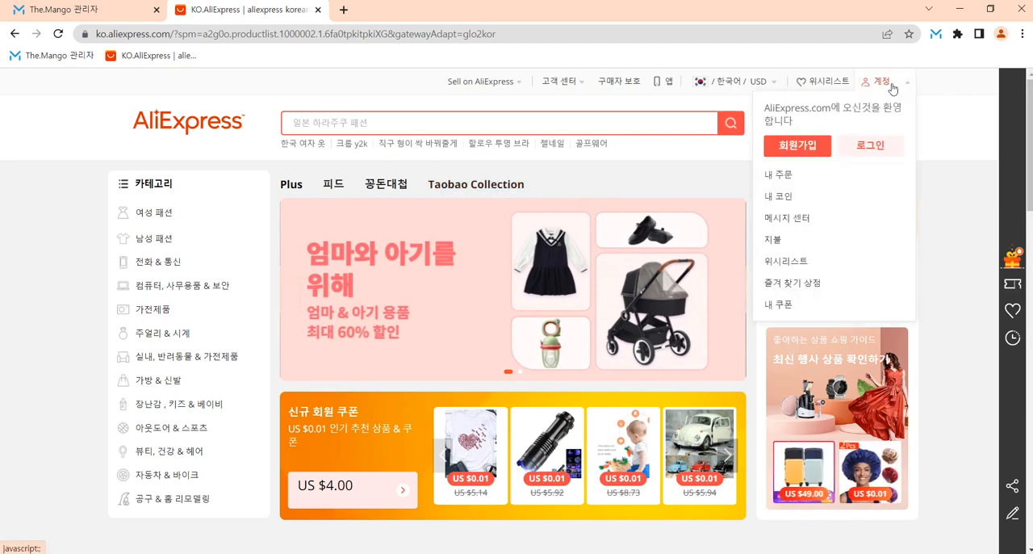
{"action": "left_click", "coordinate": [870, 146]}
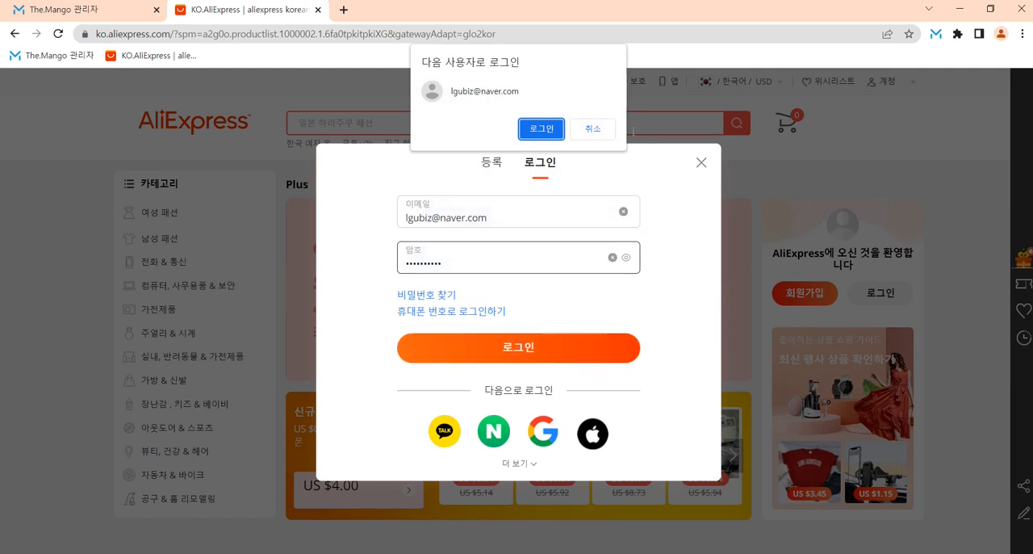
{"action": "left_click", "coordinate": [607, 134]}
{"action": "key", "text": "Return"}
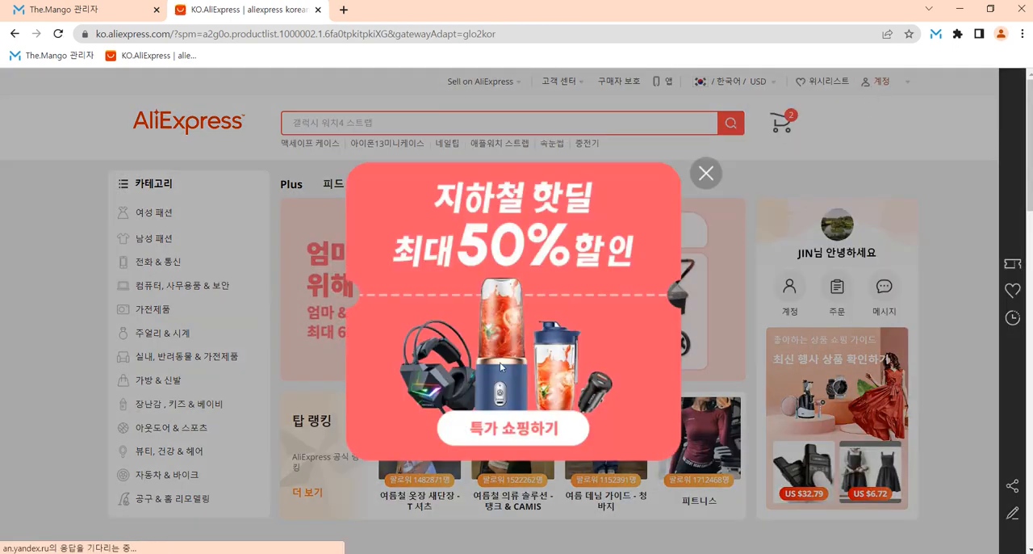
Step: Dismiss the 지하철 핫딜 pop-up and check AliExpress's delivery destination, language and currency settings
{"action": "left_click", "coordinate": [705, 175]}
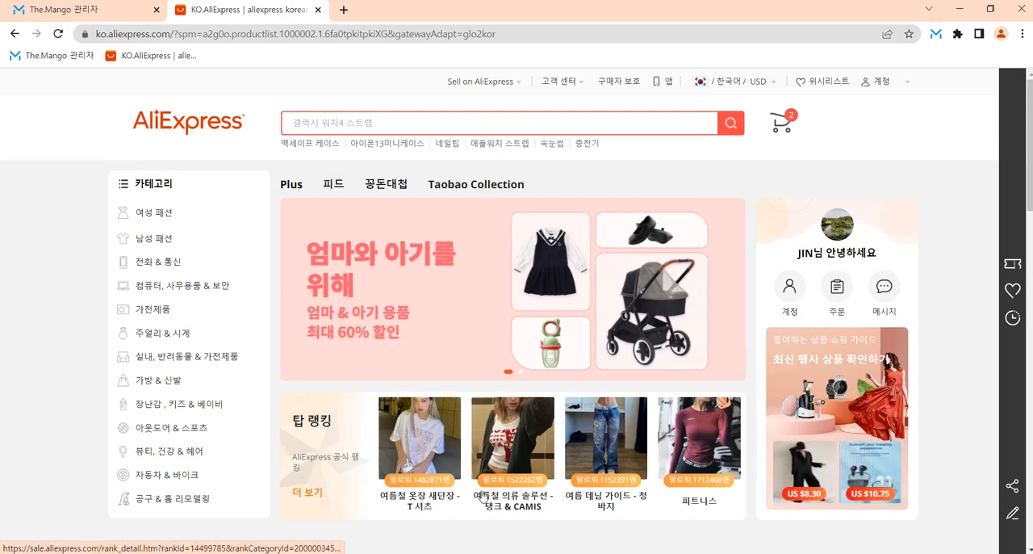
{"action": "left_click", "coordinate": [727, 84]}
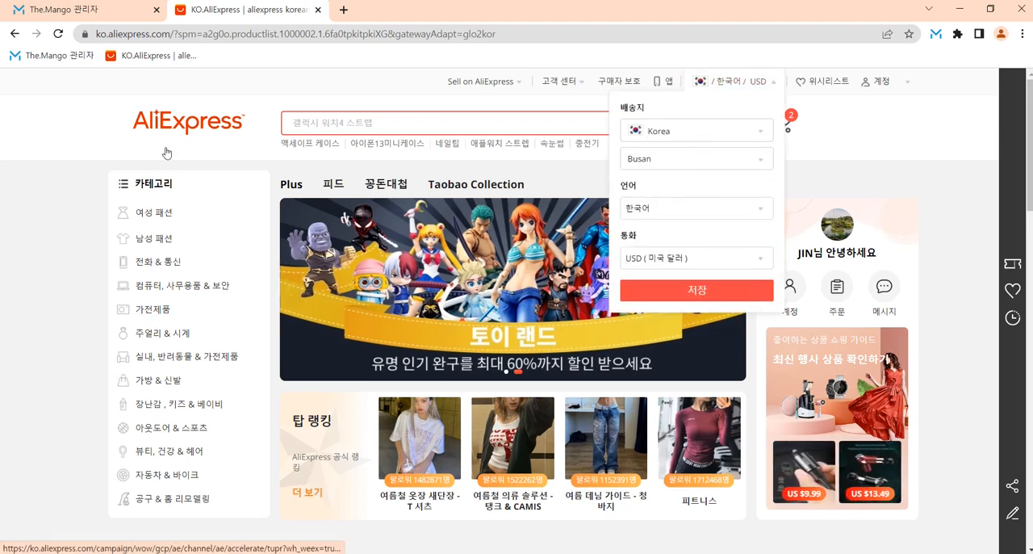
{"action": "left_click", "coordinate": [63, 157]}
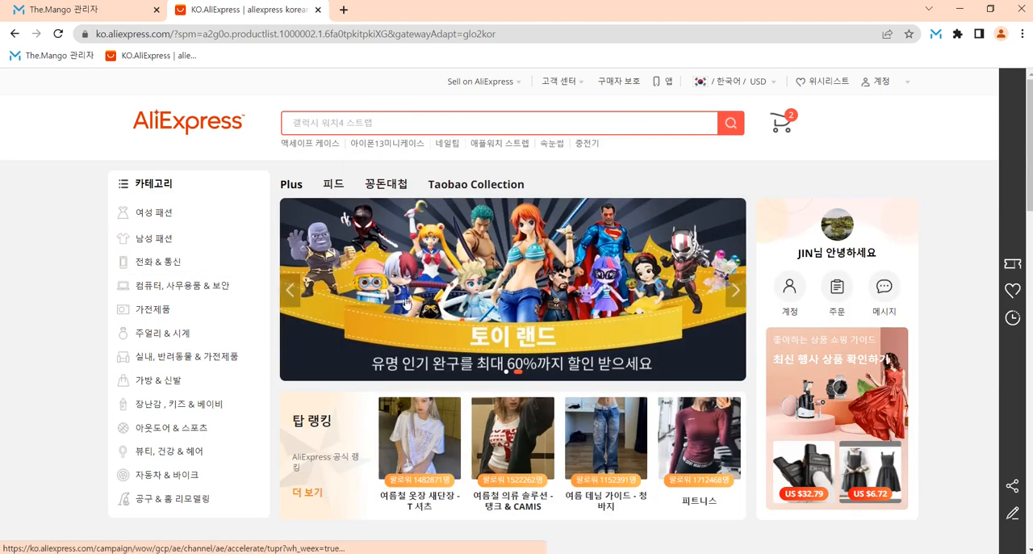
Step: Switch to The.Mango and check the product keyword field in its Aliexpress.com collection form
{"action": "left_click", "coordinate": [85, 11]}
{"action": "left_click", "coordinate": [154, 259]}
{"action": "left_click", "coordinate": [113, 235]}
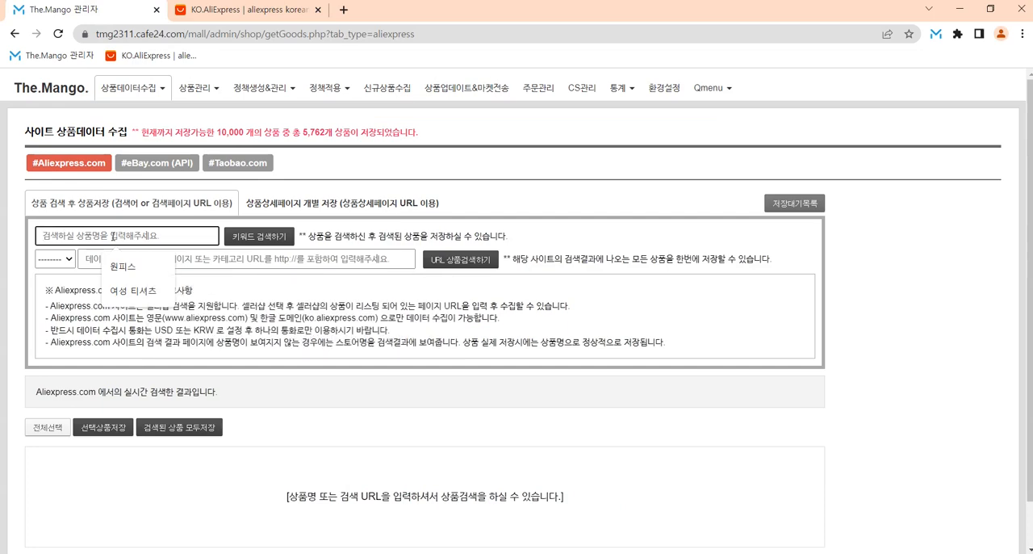
Step: Switch to AliExpress and open the 블라우스 & 셔츠 category under 여성 패션
{"action": "left_click", "coordinate": [234, 10]}
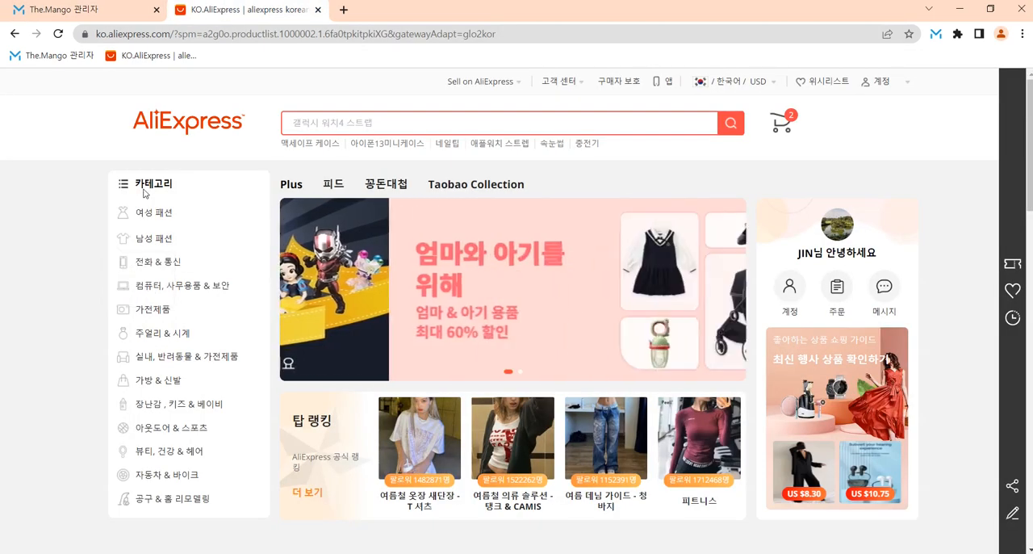
{"action": "mouse_move", "coordinate": [144, 213]}
{"action": "left_click", "coordinate": [311, 279]}
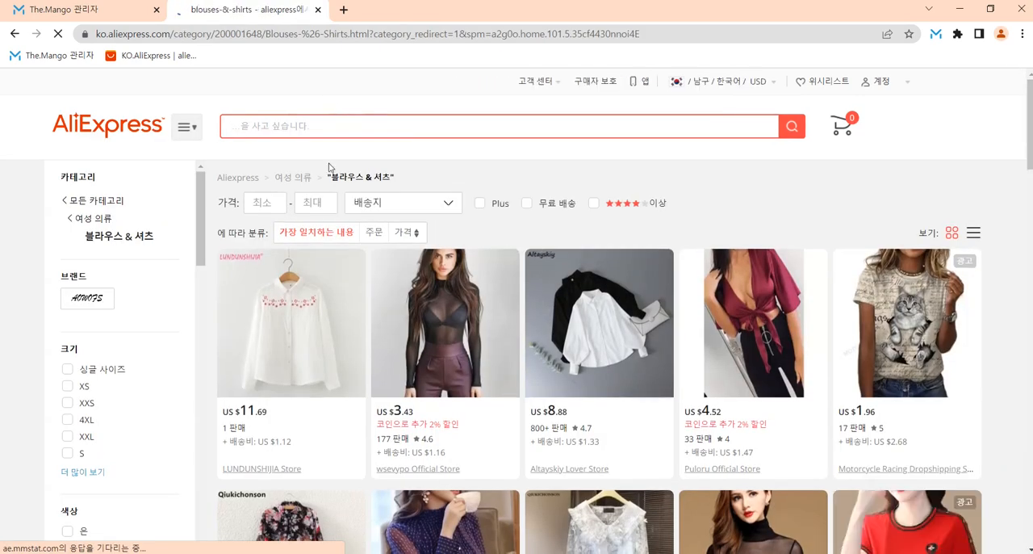
{"action": "left_click", "coordinate": [129, 11]}
{"action": "left_click", "coordinate": [243, 10]}
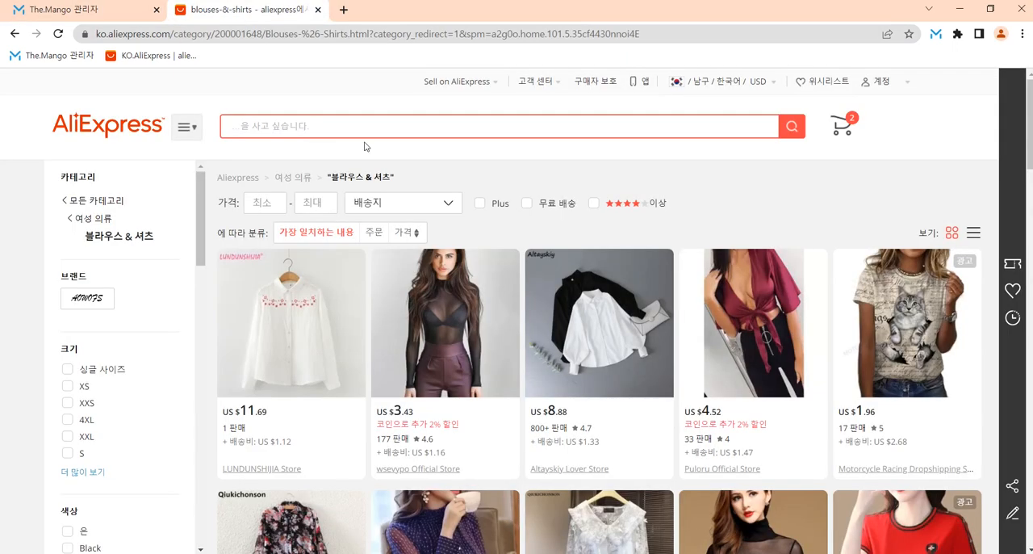
Step: Copy the category name 블라우스 & 셔츠 from AliExpress, run a keyword search for it in The.Mango, and browse the results window
{"action": "left_click_drag", "start_coordinate": [390, 177], "coordinate": [349, 180]}
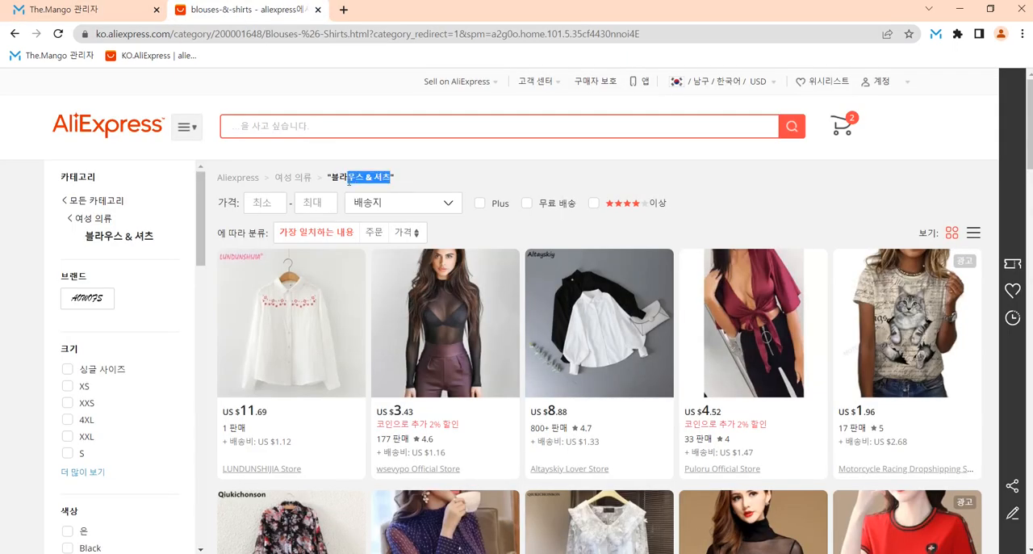
{"action": "left_click", "coordinate": [88, 13]}
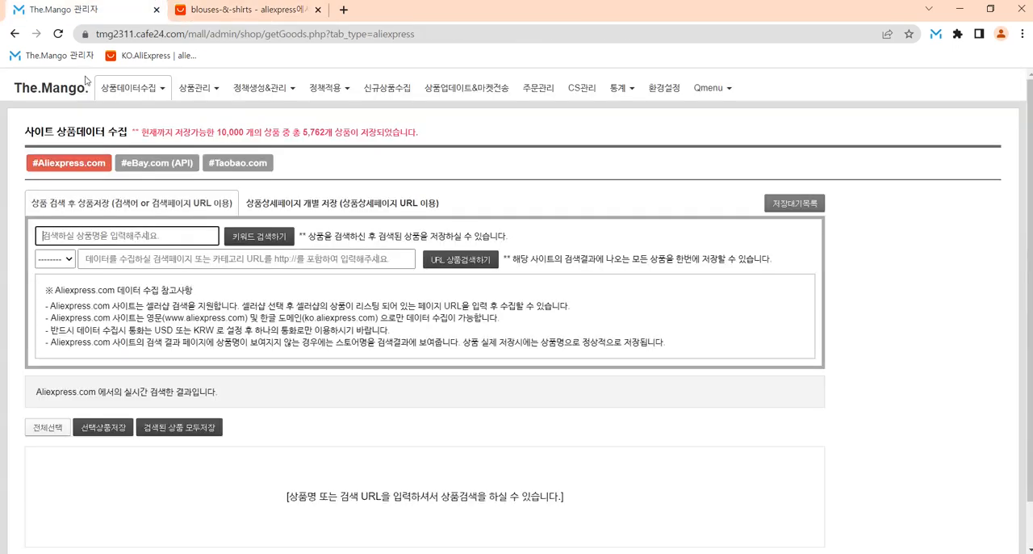
{"action": "left_click", "coordinate": [84, 236]}
{"action": "type", "text": "블라우스 & 셔츠"}
{"action": "left_click", "coordinate": [260, 239]}
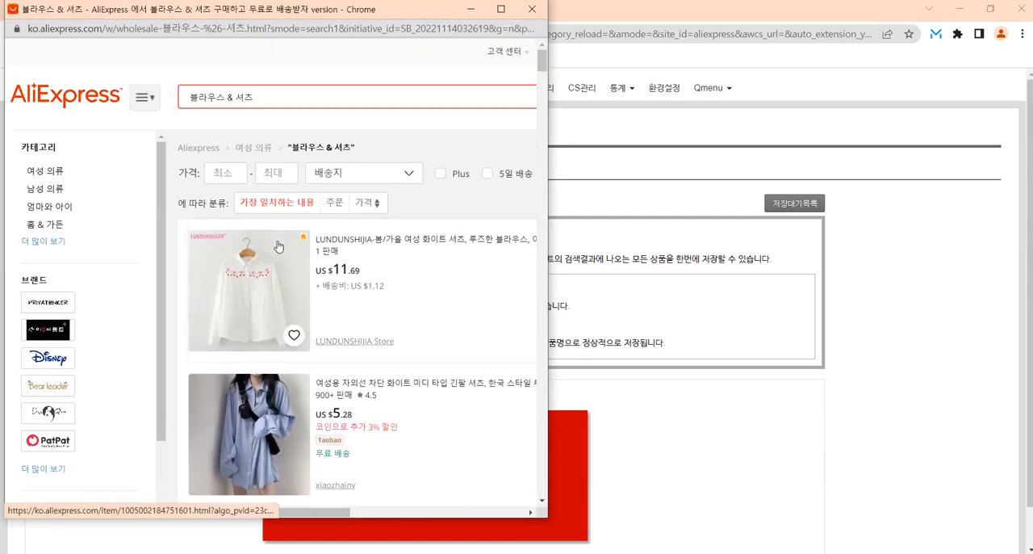
{"action": "scroll", "coordinate": [346, 279], "scroll_direction": "down", "scroll_amount": 5}
{"action": "scroll", "coordinate": [345, 279], "scroll_direction": "down", "scroll_amount": 15}
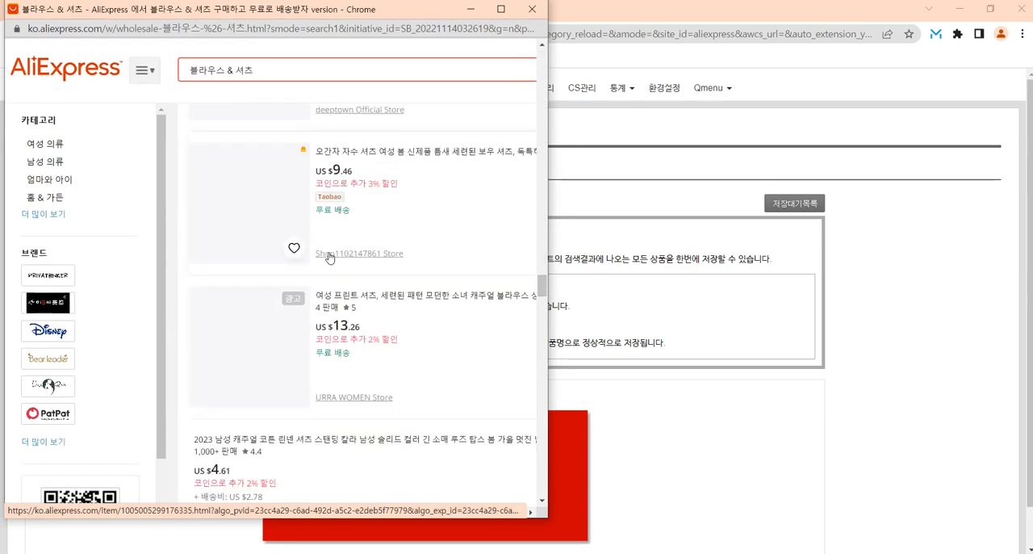
{"action": "scroll", "coordinate": [369, 278], "scroll_direction": "down", "scroll_amount": 10}
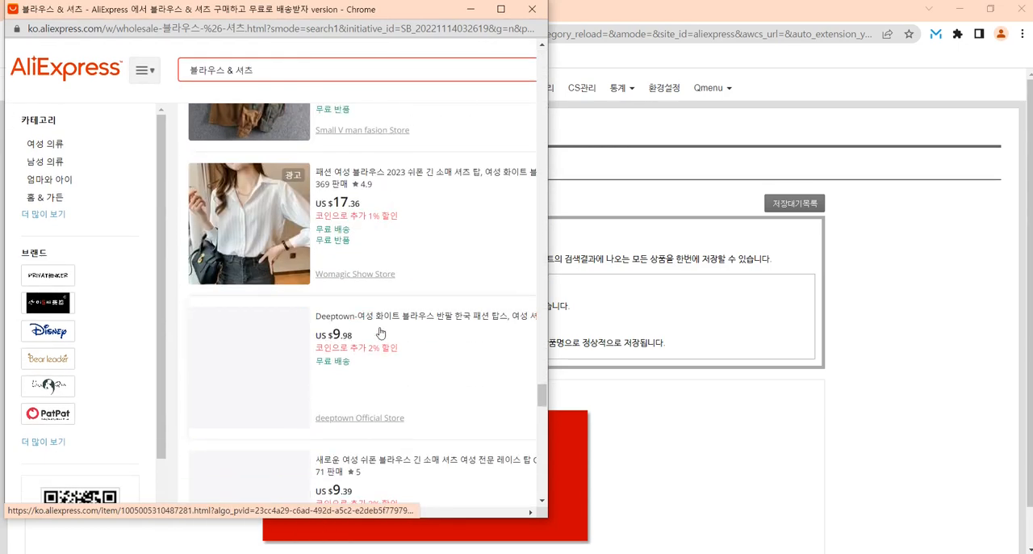
{"action": "scroll", "coordinate": [419, 316], "scroll_direction": "down", "scroll_amount": 6}
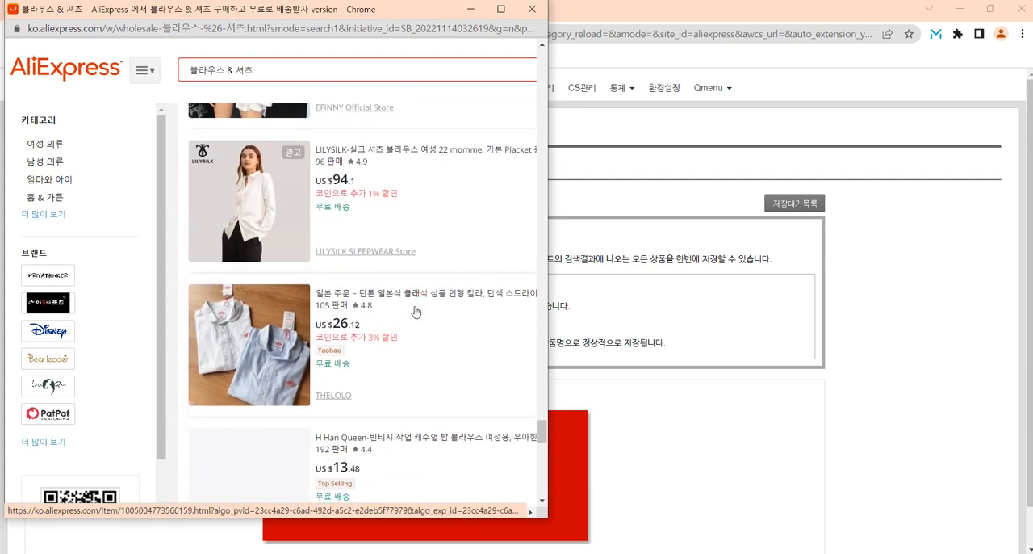
{"action": "scroll", "coordinate": [413, 310], "scroll_direction": "down", "scroll_amount": 5}
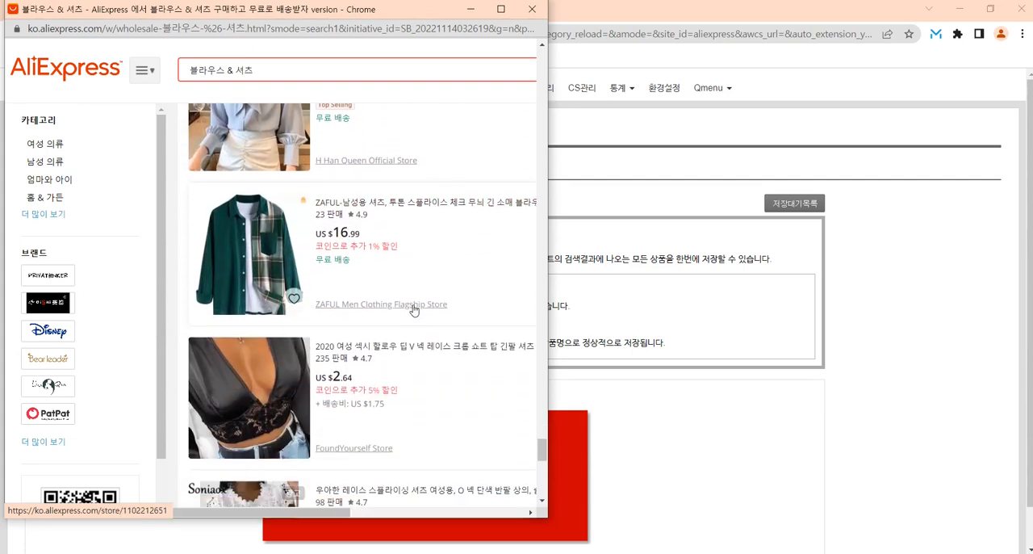
{"action": "scroll", "coordinate": [424, 371], "scroll_direction": "down", "scroll_amount": 2}
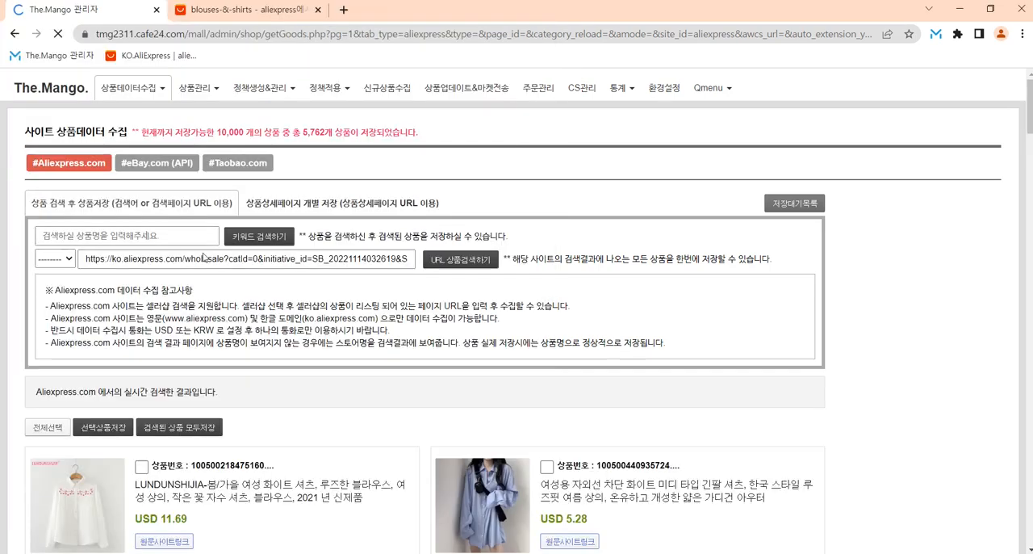
Step: Review the keyword search results listed in The.Mango from the first products down to the page numbers
{"action": "left_click", "coordinate": [147, 235]}
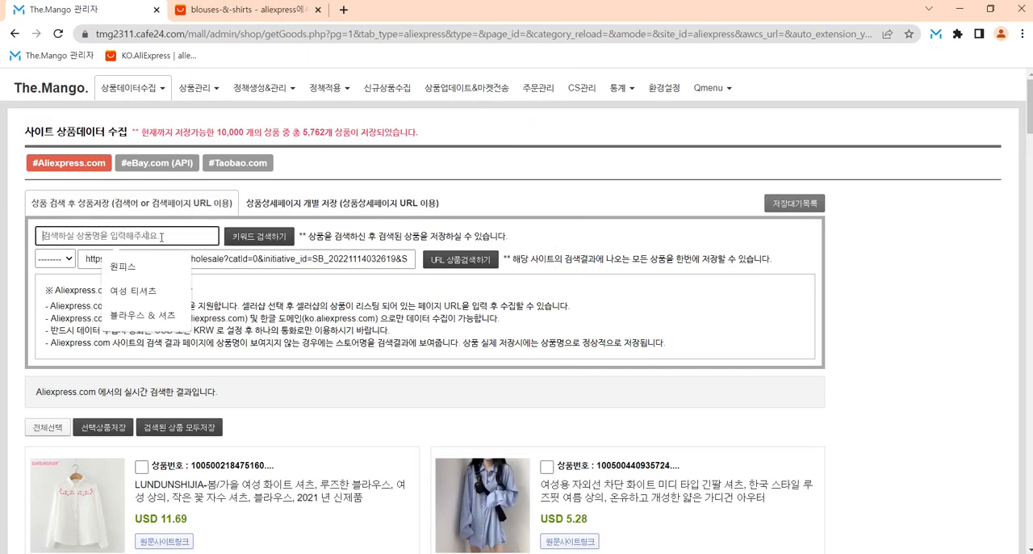
{"action": "left_click", "coordinate": [316, 400]}
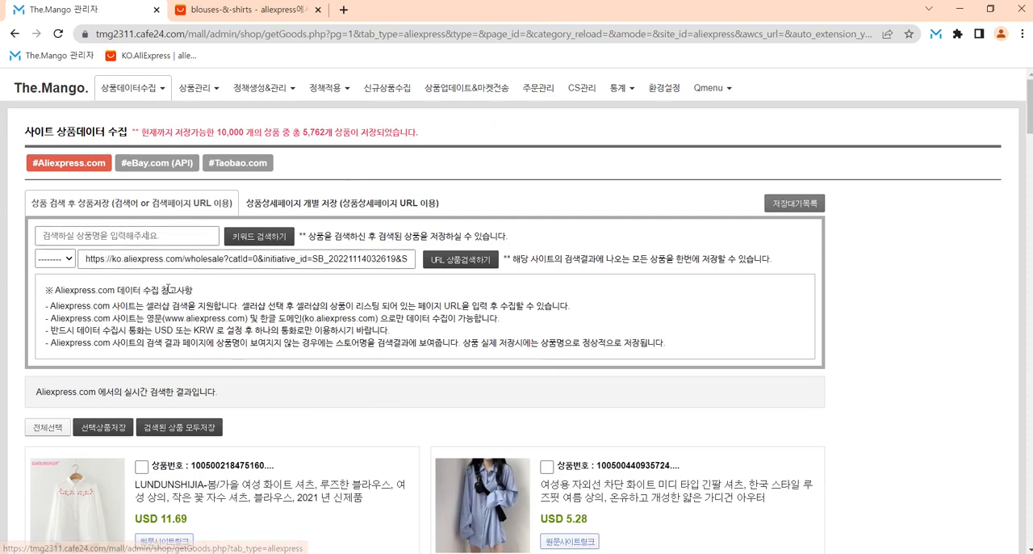
{"action": "scroll", "coordinate": [356, 350], "scroll_direction": "down", "scroll_amount": 4}
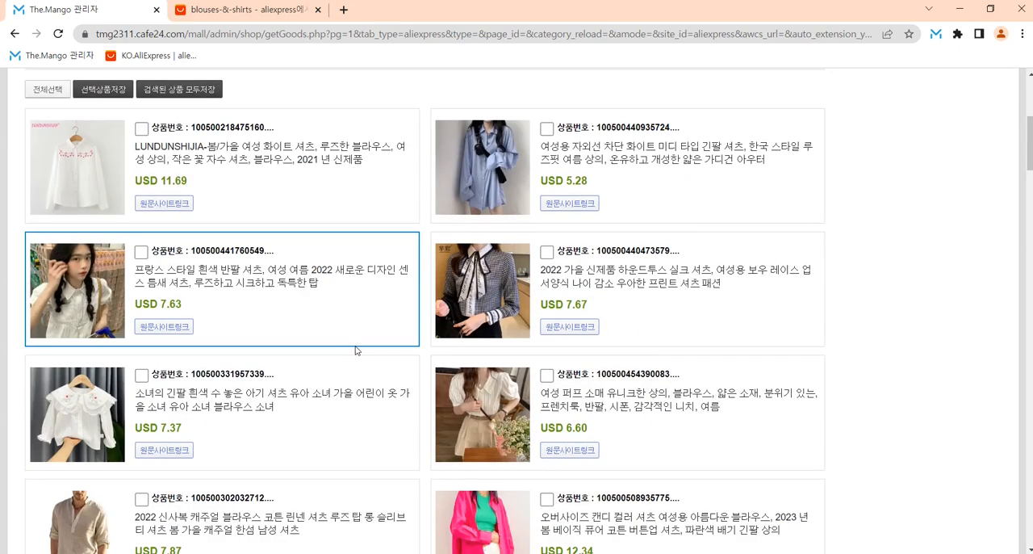
{"action": "scroll", "coordinate": [324, 328], "scroll_direction": "down", "scroll_amount": 7}
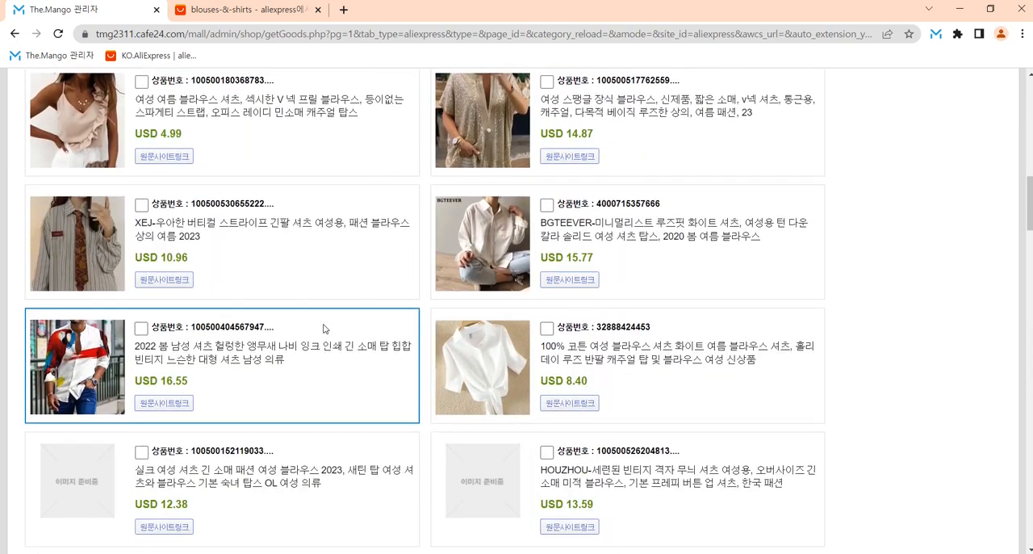
{"action": "scroll", "coordinate": [324, 328], "scroll_direction": "down", "scroll_amount": 12}
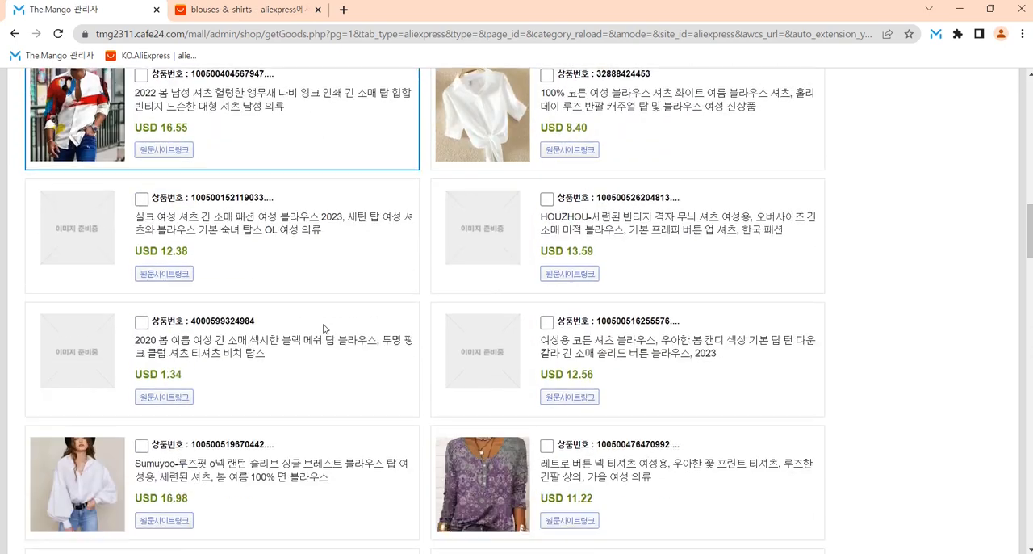
{"action": "scroll", "coordinate": [324, 327], "scroll_direction": "down", "scroll_amount": 12}
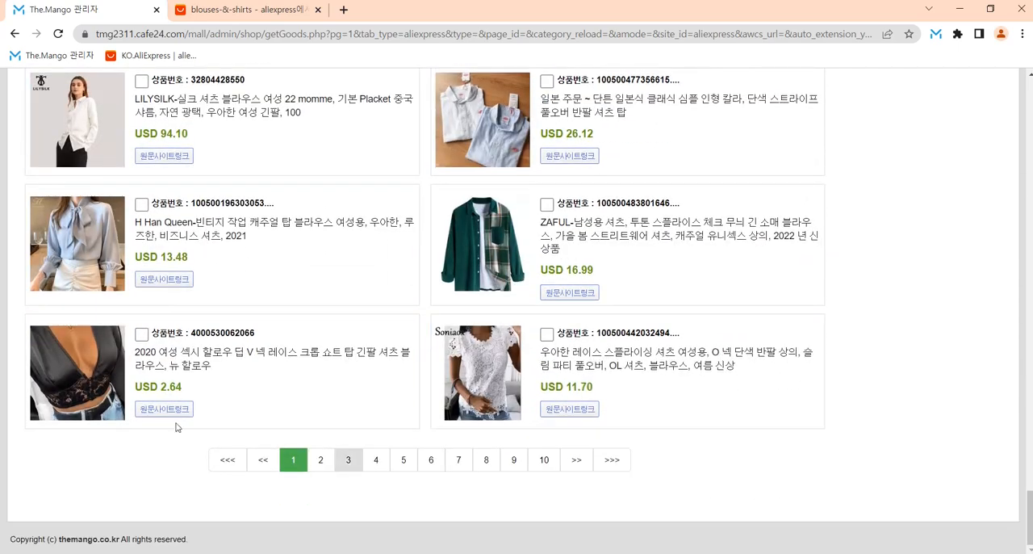
{"action": "left_click_drag", "start_coordinate": [1031, 512], "coordinate": [1031, 93]}
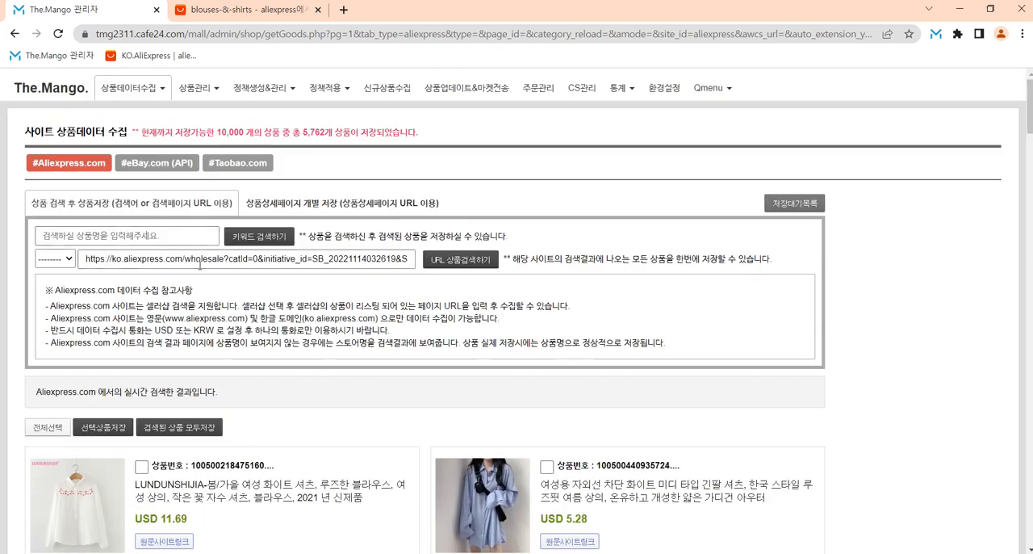
Step: Compare the AliExpress 블라우스 & 셔츠 category page with the products listed in The.Mango
{"action": "left_click", "coordinate": [225, 11]}
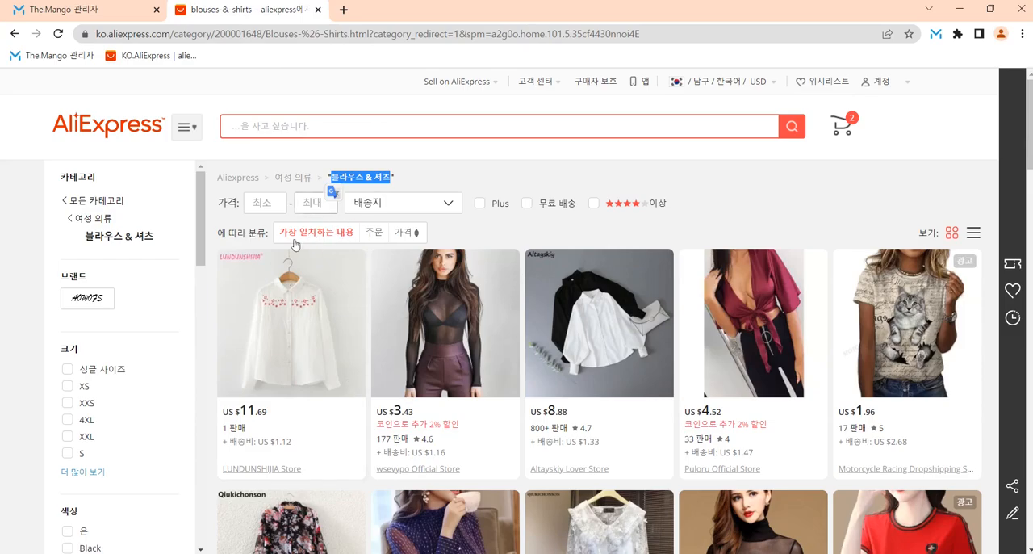
{"action": "left_click", "coordinate": [65, 9]}
{"action": "scroll", "coordinate": [398, 458], "scroll_direction": "down", "scroll_amount": 5}
{"action": "scroll", "coordinate": [397, 331], "scroll_direction": "up", "scroll_amount": 5}
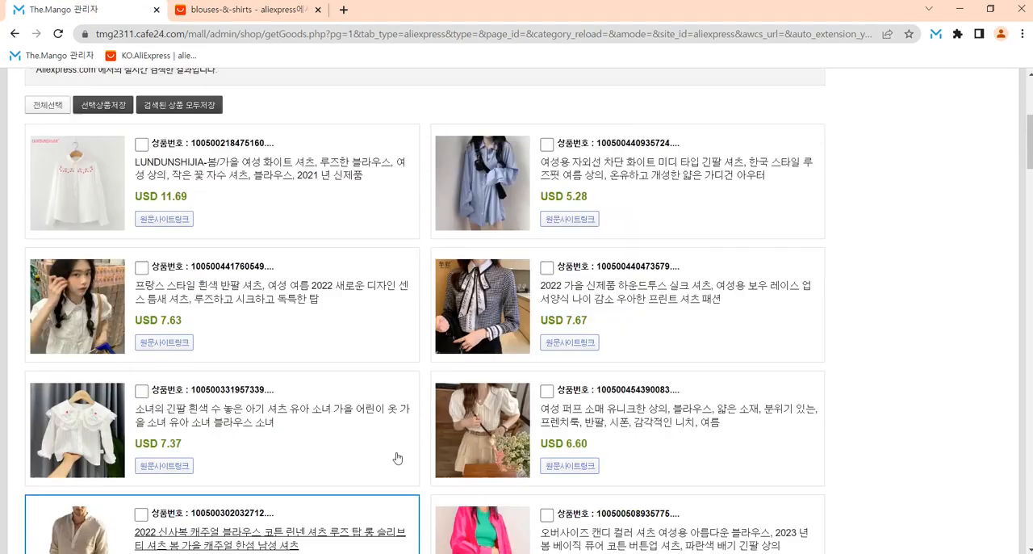
Step: Sort the AliExpress 블라우스 & 셔츠 category by 주문, browse the products, and restore the 가장 일치하는 내용 sorting
{"action": "left_click", "coordinate": [250, 12]}
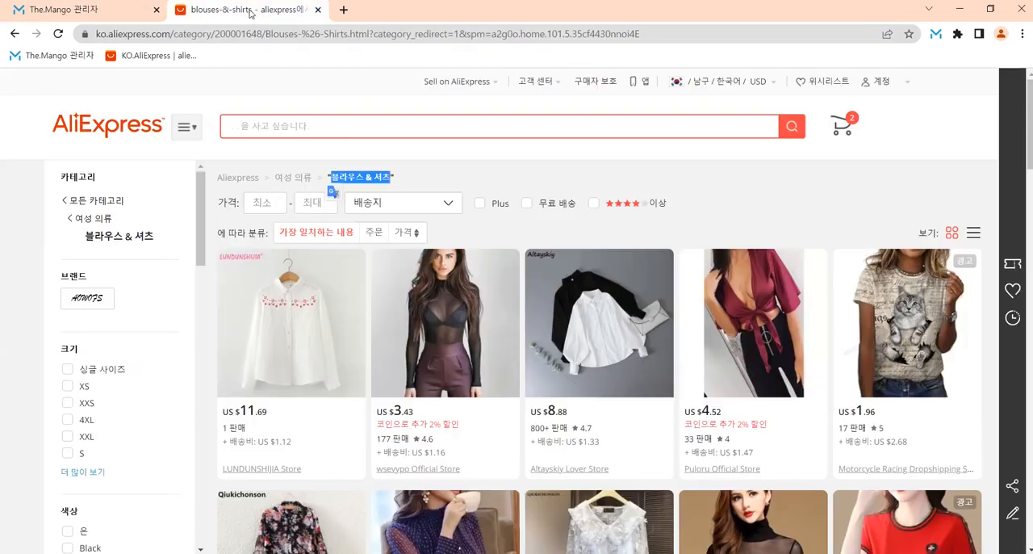
{"action": "left_click", "coordinate": [374, 234]}
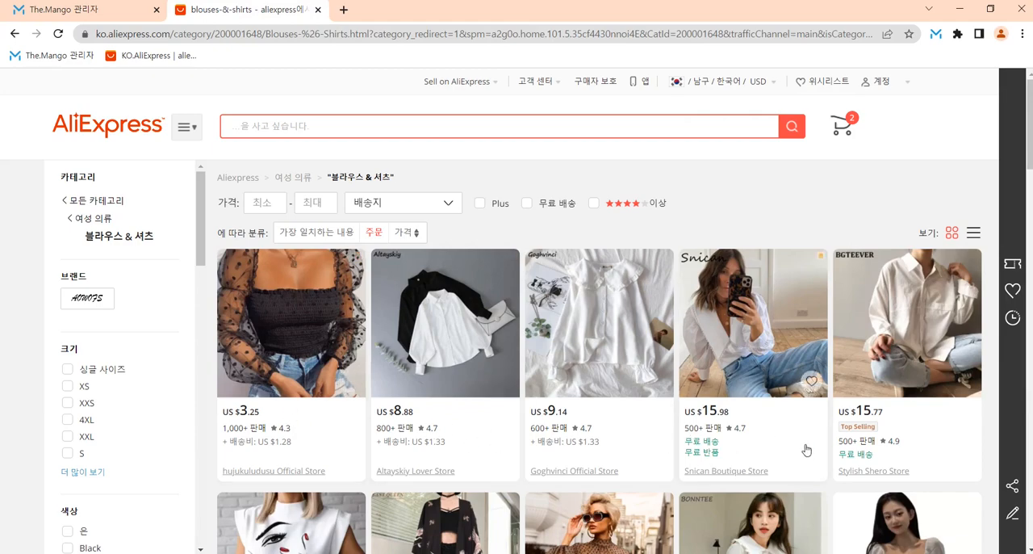
{"action": "scroll", "coordinate": [565, 364], "scroll_direction": "down", "scroll_amount": 4}
{"action": "scroll", "coordinate": [423, 306], "scroll_direction": "down", "scroll_amount": 4}
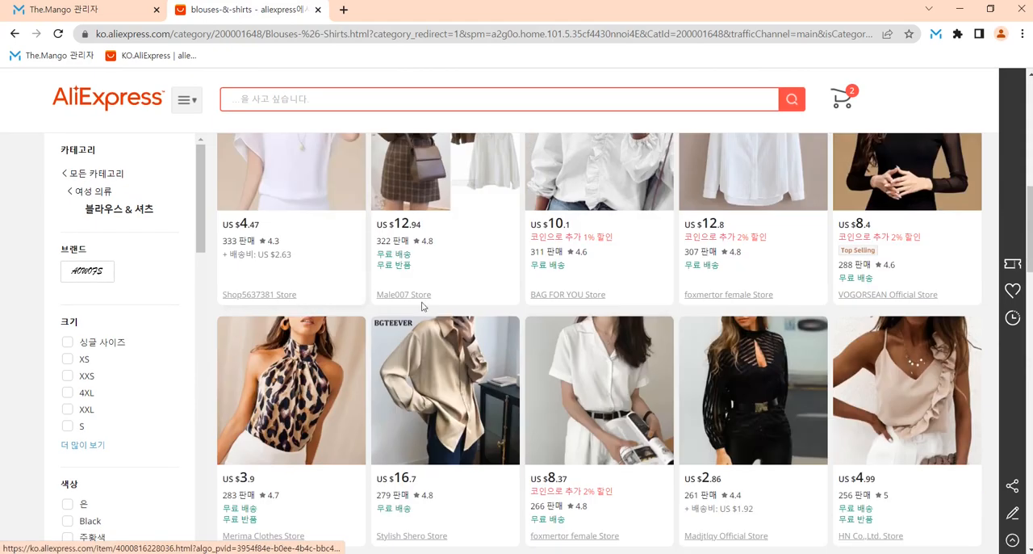
{"action": "scroll", "coordinate": [422, 306], "scroll_direction": "up", "scroll_amount": 8}
{"action": "left_click", "coordinate": [298, 232]}
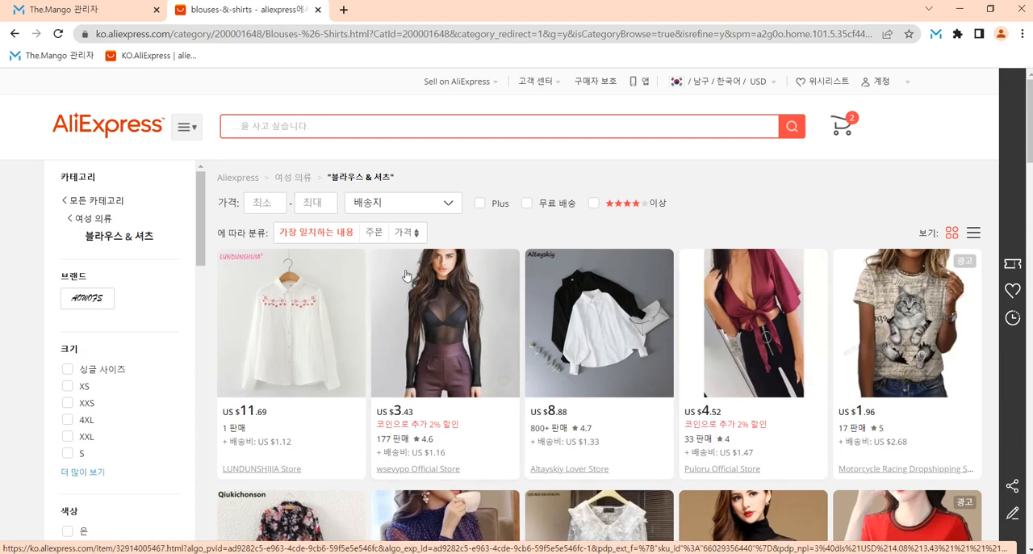
Step: Sort the category by 주문 again and examine the sales counts and ratings across the listed products
{"action": "left_click", "coordinate": [375, 233]}
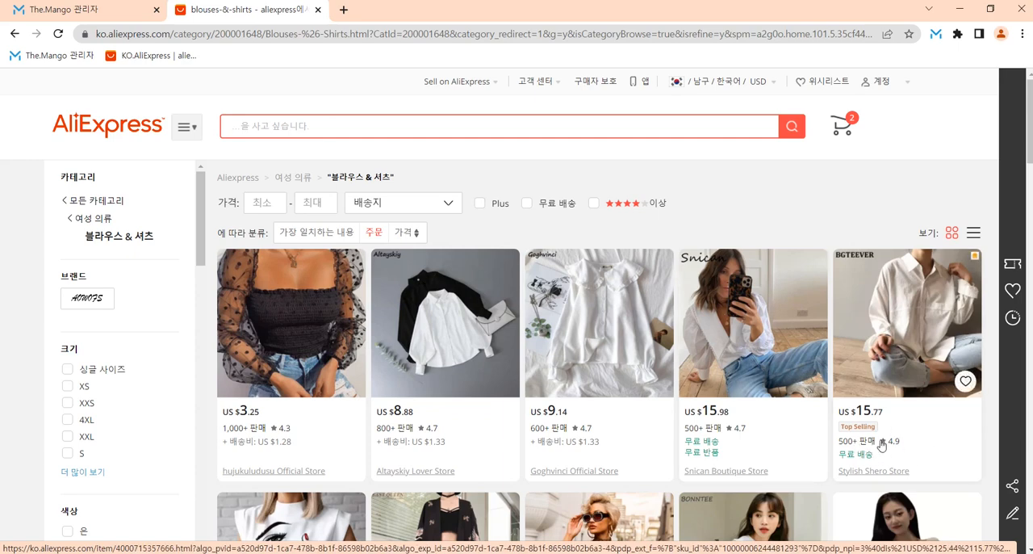
{"action": "scroll", "coordinate": [759, 387], "scroll_direction": "down", "scroll_amount": 3}
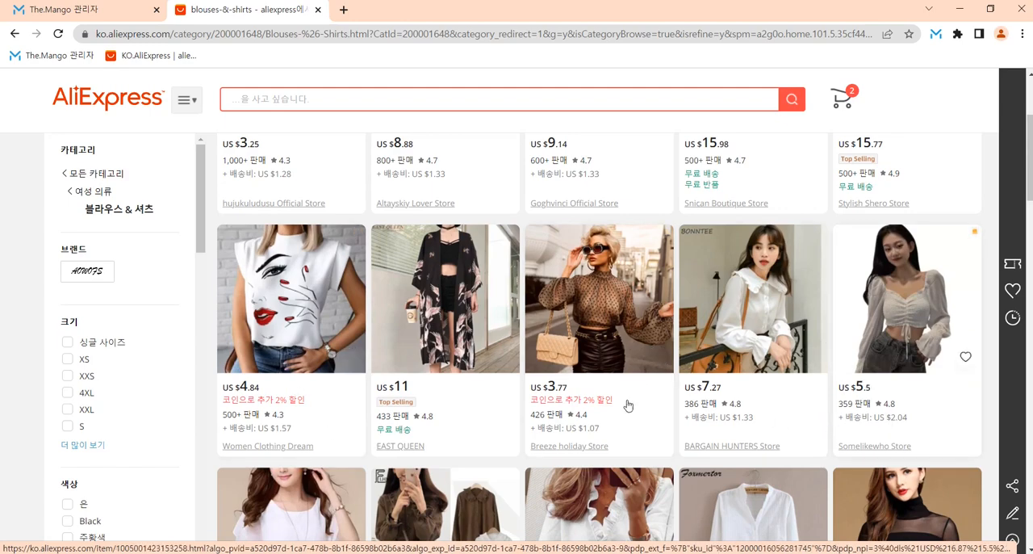
{"action": "scroll", "coordinate": [496, 434], "scroll_direction": "down", "scroll_amount": 3}
{"action": "scroll", "coordinate": [398, 379], "scroll_direction": "up", "scroll_amount": 6}
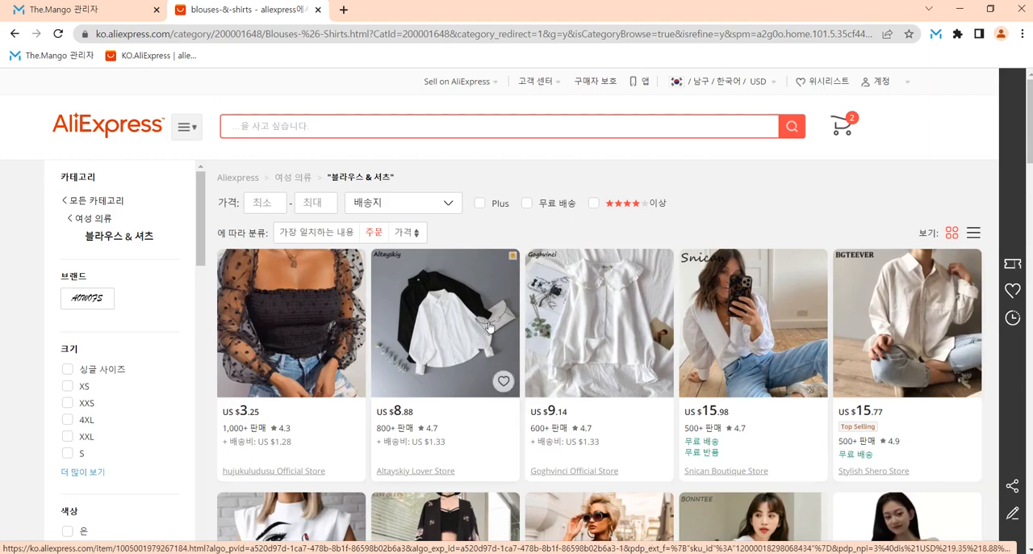
{"action": "scroll", "coordinate": [489, 327], "scroll_direction": "down", "scroll_amount": 10}
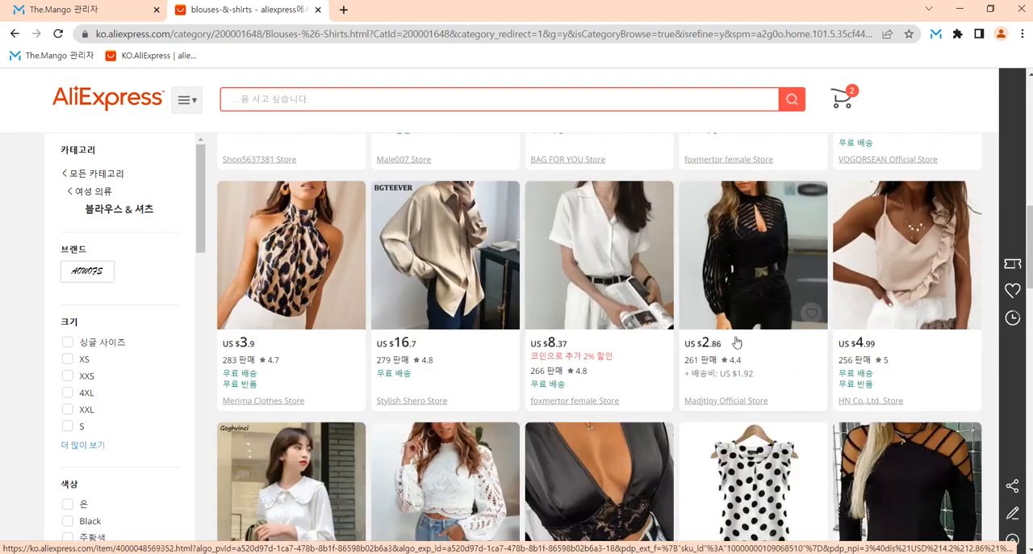
{"action": "scroll", "coordinate": [737, 342], "scroll_direction": "down", "scroll_amount": 11}
{"action": "scroll", "coordinate": [395, 378], "scroll_direction": "up", "scroll_amount": 9}
{"action": "scroll", "coordinate": [395, 378], "scroll_direction": "up", "scroll_amount": 12}
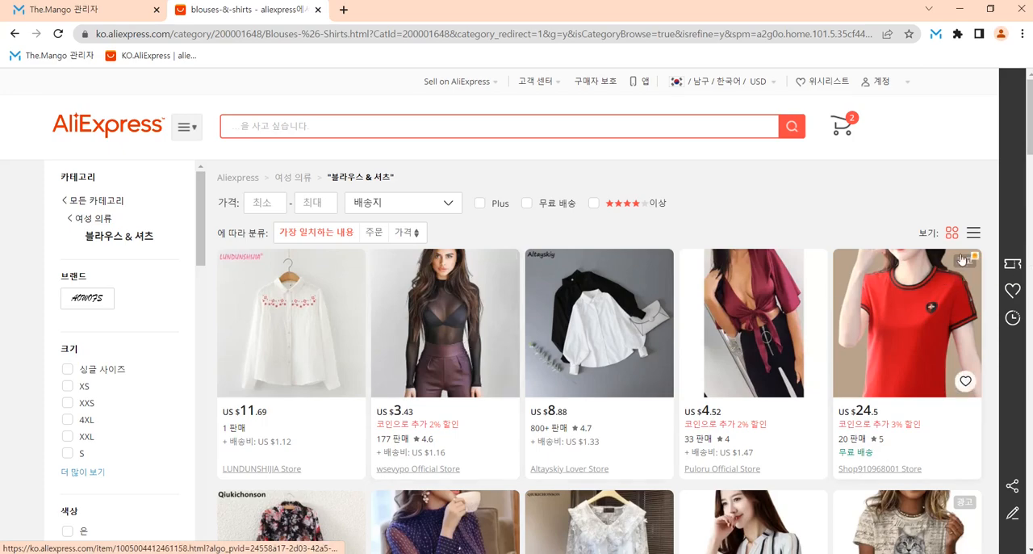
Step: Examine the 블라우스 & 셔츠 products under the 가장 일치하는 내용 sorting, including the advertised items
{"action": "scroll", "coordinate": [358, 397], "scroll_direction": "down", "scroll_amount": 4}
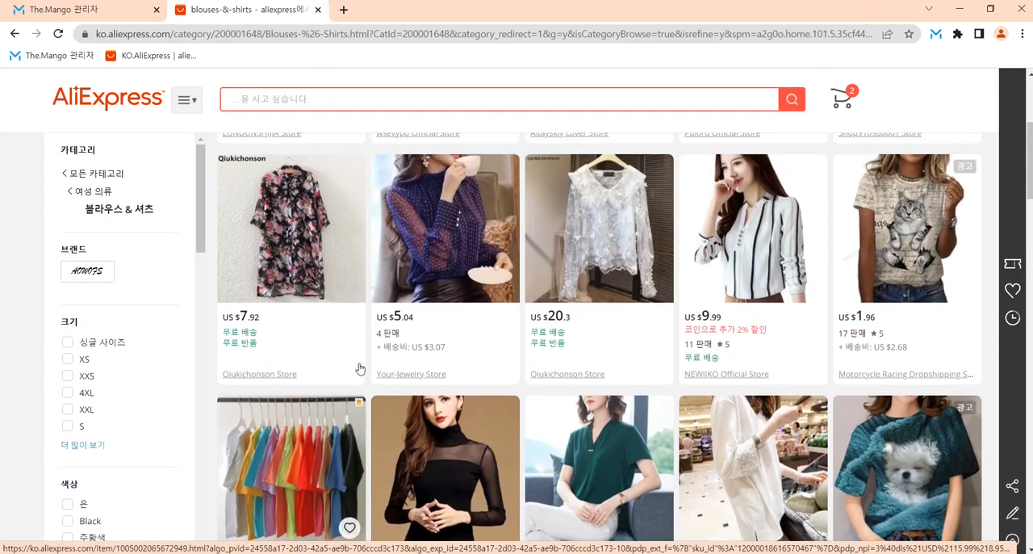
{"action": "scroll", "coordinate": [374, 366], "scroll_direction": "down", "scroll_amount": 1}
{"action": "scroll", "coordinate": [464, 312], "scroll_direction": "down", "scroll_amount": 4}
{"action": "scroll", "coordinate": [484, 286], "scroll_direction": "down", "scroll_amount": 3}
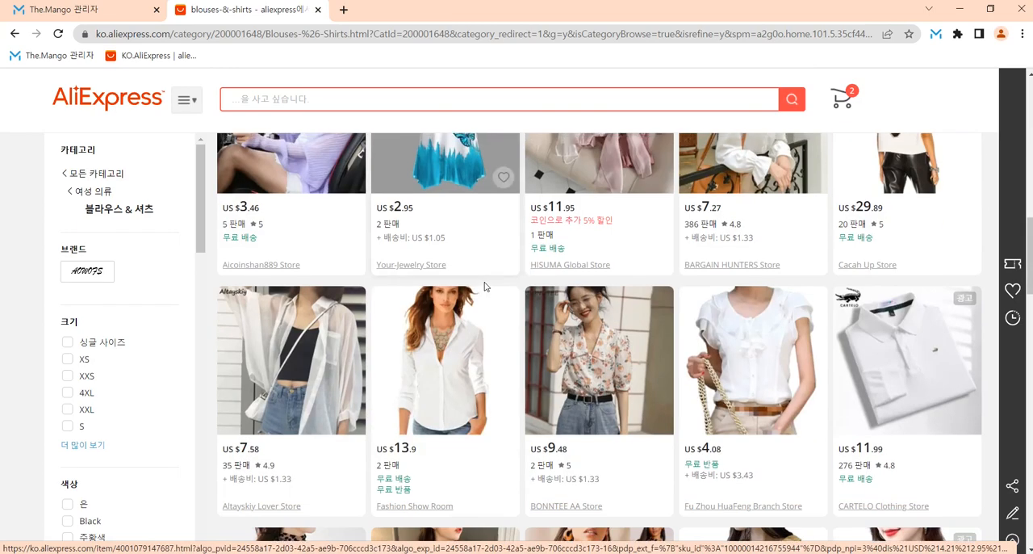
Step: Browse the rest of the 블라우스 & 셔츠 listings on the first AliExpress results page, down to the page navigation
{"action": "scroll", "coordinate": [485, 285], "scroll_direction": "down", "scroll_amount": 2}
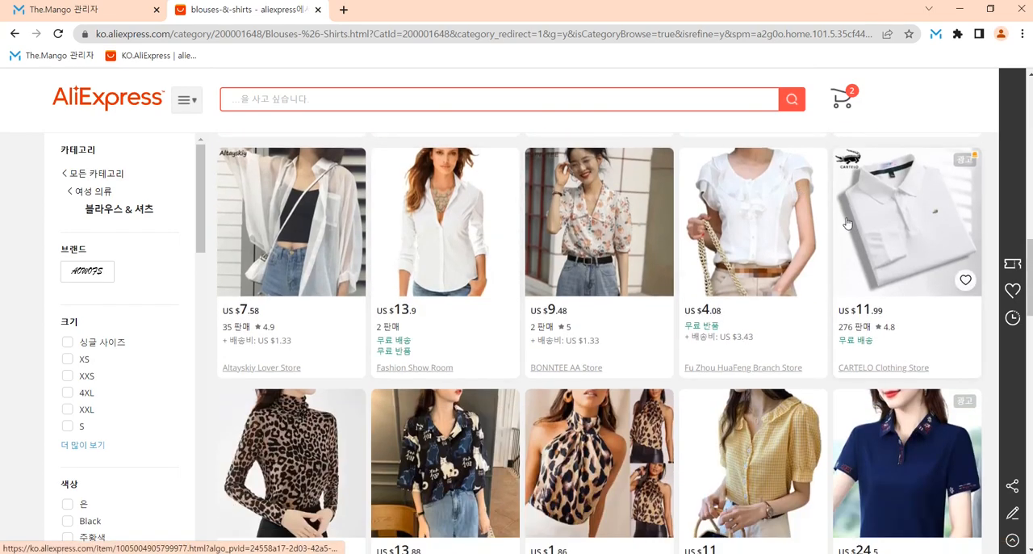
{"action": "scroll", "coordinate": [570, 203], "scroll_direction": "down", "scroll_amount": 7}
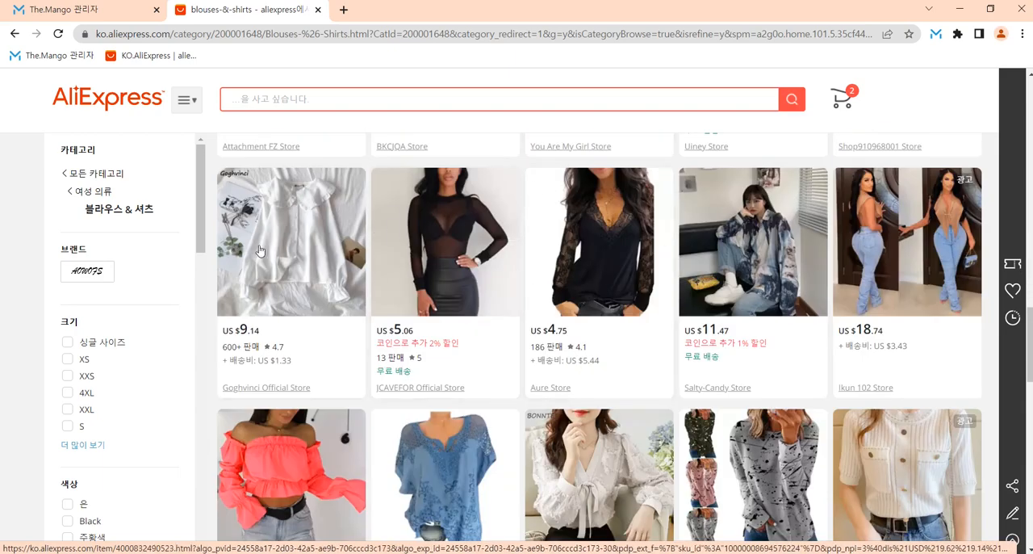
{"action": "scroll", "coordinate": [605, 353], "scroll_direction": "down", "scroll_amount": 4}
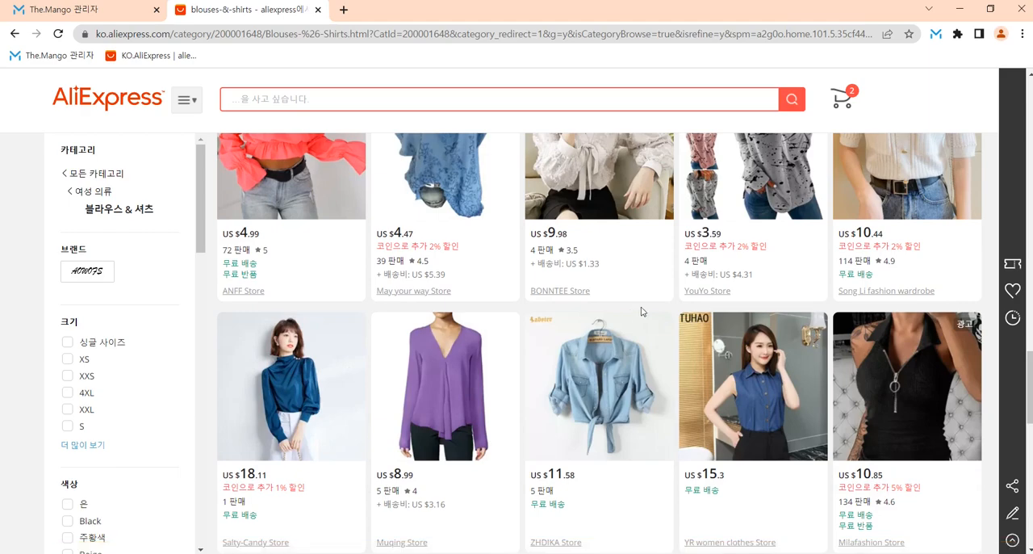
{"action": "scroll", "coordinate": [517, 298], "scroll_direction": "down", "scroll_amount": 3}
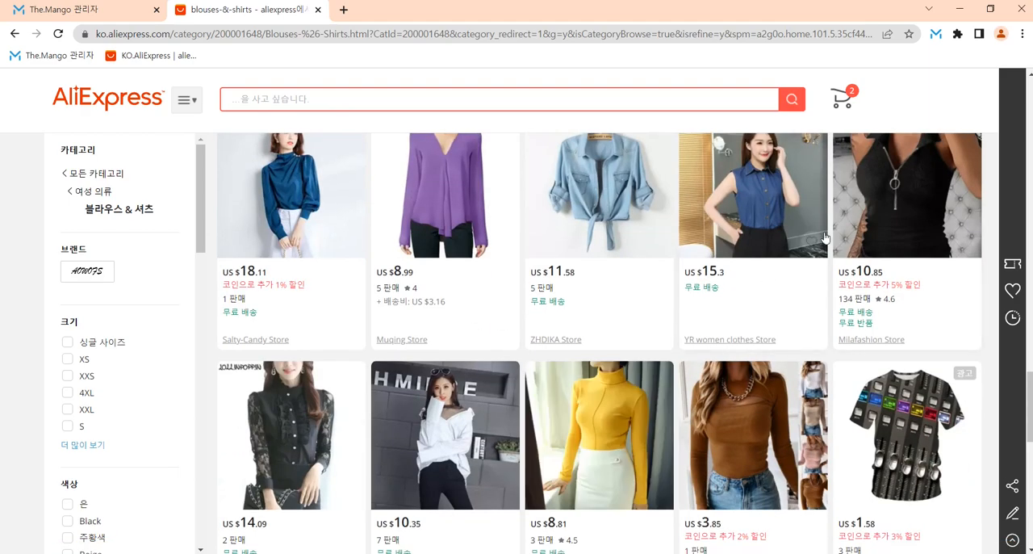
{"action": "scroll", "coordinate": [590, 334], "scroll_direction": "down", "scroll_amount": 4}
{"action": "scroll", "coordinate": [590, 334], "scroll_direction": "down", "scroll_amount": 5}
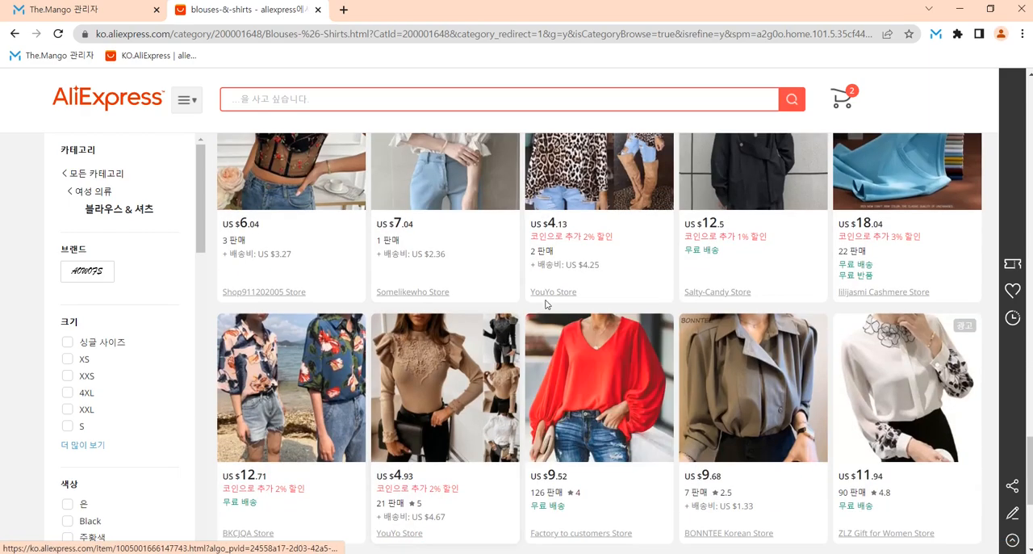
{"action": "scroll", "coordinate": [485, 337], "scroll_direction": "up", "scroll_amount": 2}
{"action": "scroll", "coordinate": [419, 340], "scroll_direction": "down", "scroll_amount": 3}
{"action": "scroll", "coordinate": [419, 340], "scroll_direction": "down", "scroll_amount": 2}
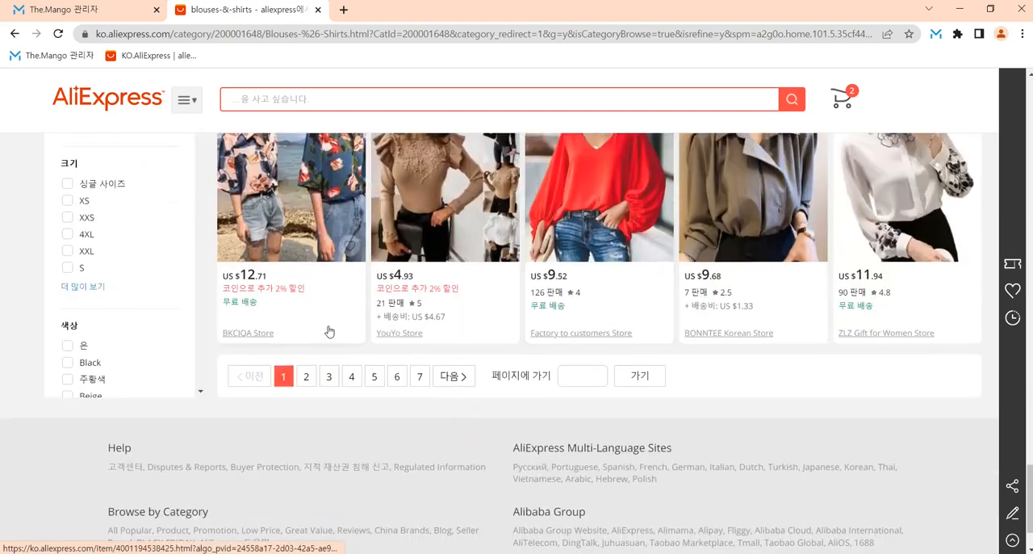
{"action": "scroll", "coordinate": [330, 330], "scroll_direction": "up", "scroll_amount": 8}
{"action": "scroll", "coordinate": [388, 336], "scroll_direction": "up", "scroll_amount": 10}
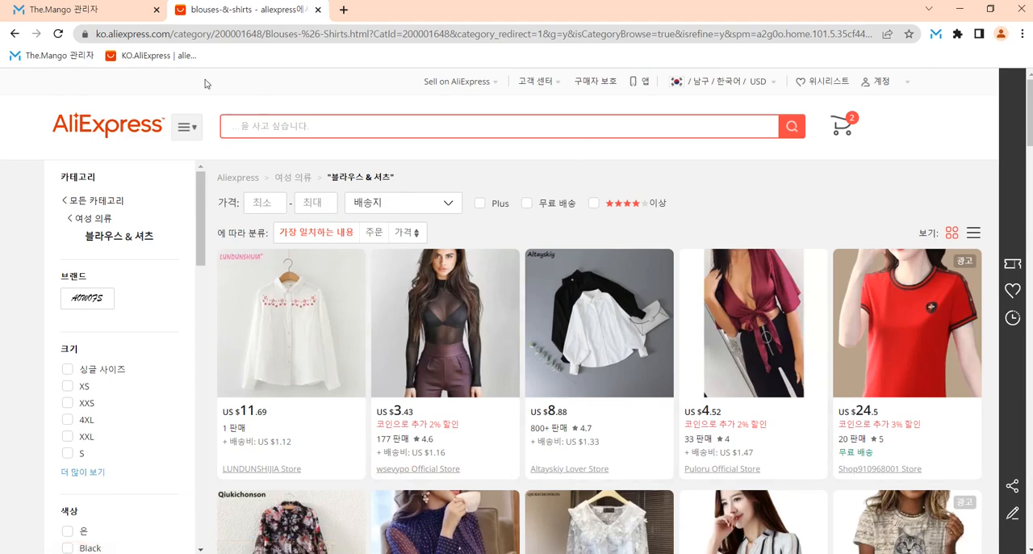
Step: Sort the AliExpress 블라우스 & 셔츠 category by 주문 and copy the page's URL for use in The.Mango
{"action": "left_click", "coordinate": [374, 233]}
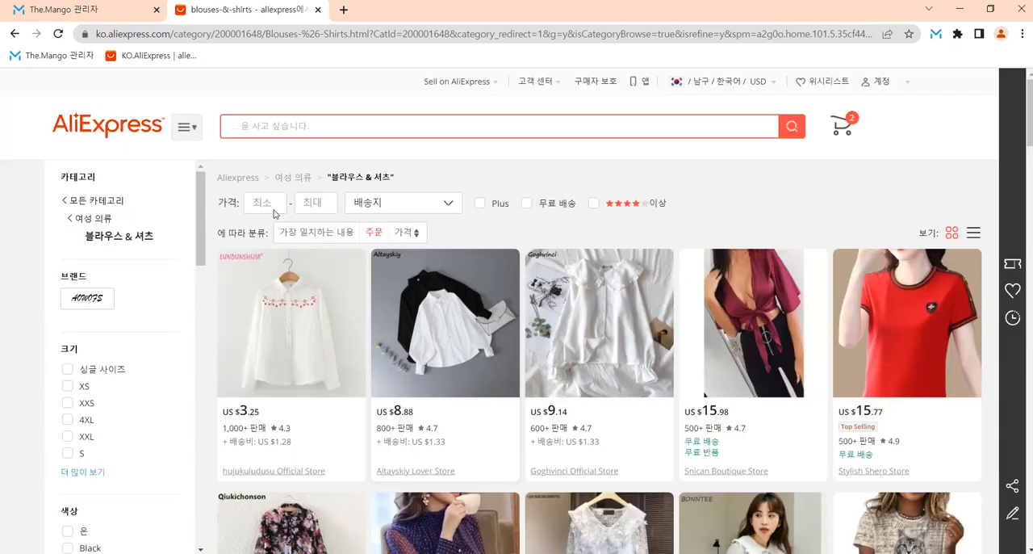
{"action": "left_click", "coordinate": [249, 39]}
{"action": "key", "text": "ctrl+c"}
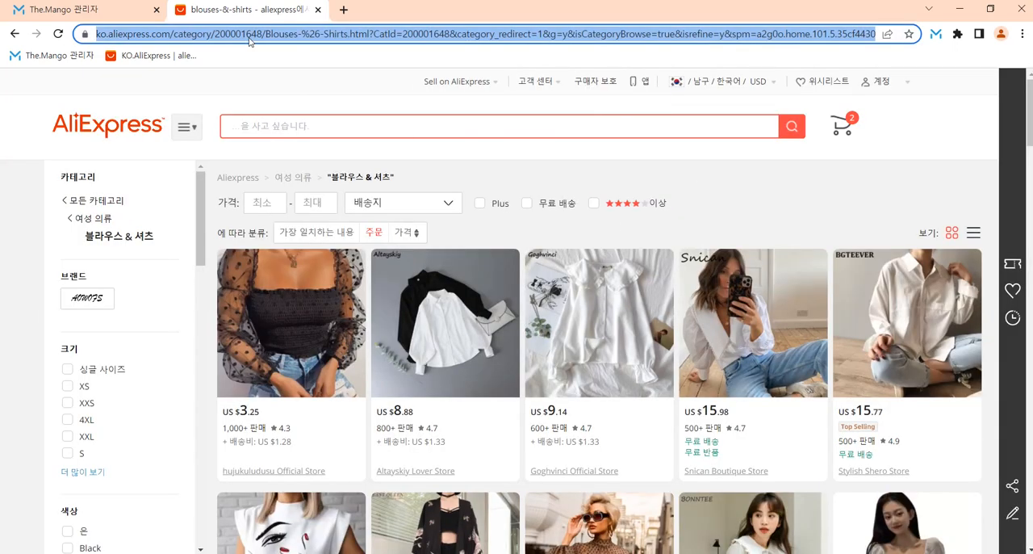
{"action": "left_click", "coordinate": [47, 14]}
Step: Open a fresh 사이트 상품수집 page in The.Mango to clear the previous search
{"action": "left_click", "coordinate": [87, 242]}
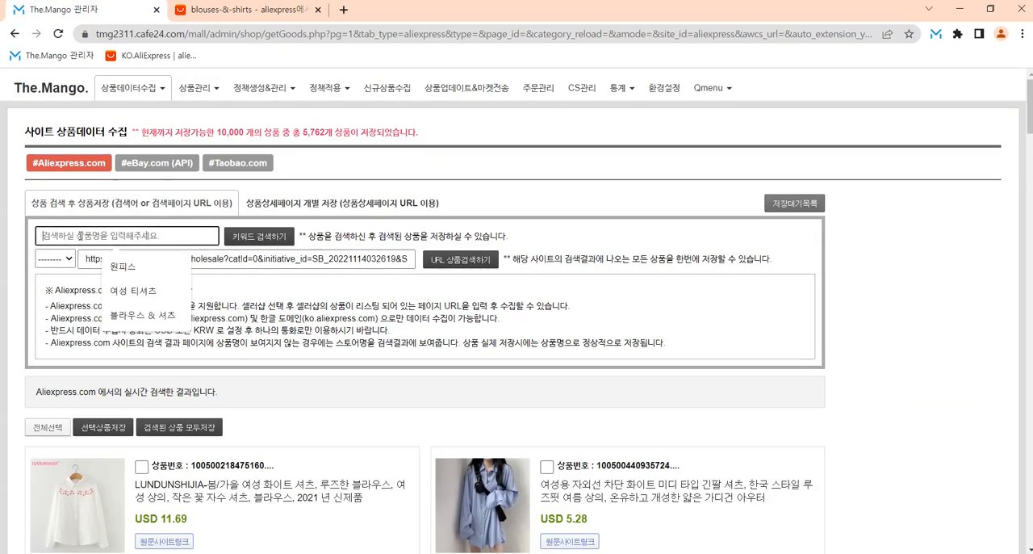
{"action": "left_click", "coordinate": [335, 303]}
{"action": "left_click", "coordinate": [131, 87]}
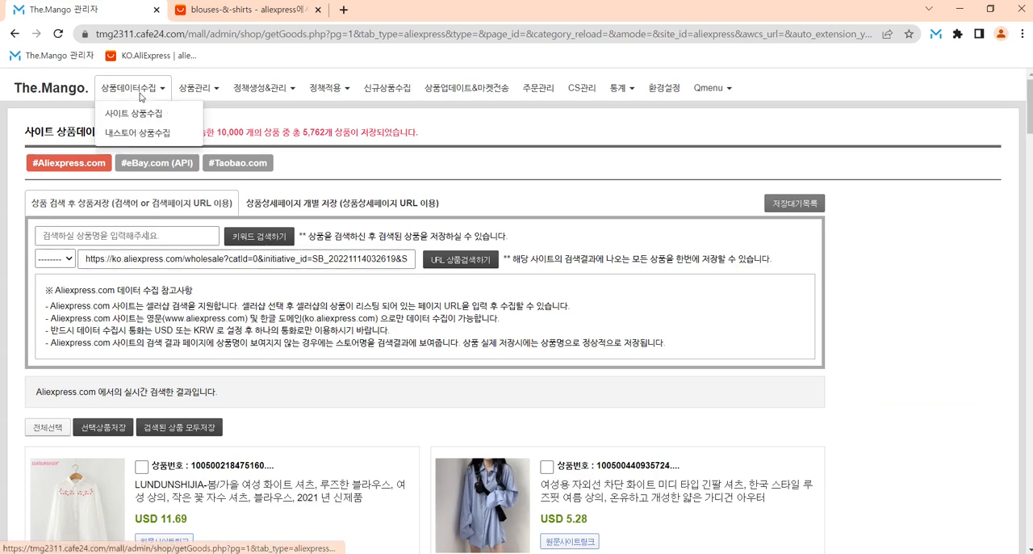
{"action": "left_click", "coordinate": [393, 363]}
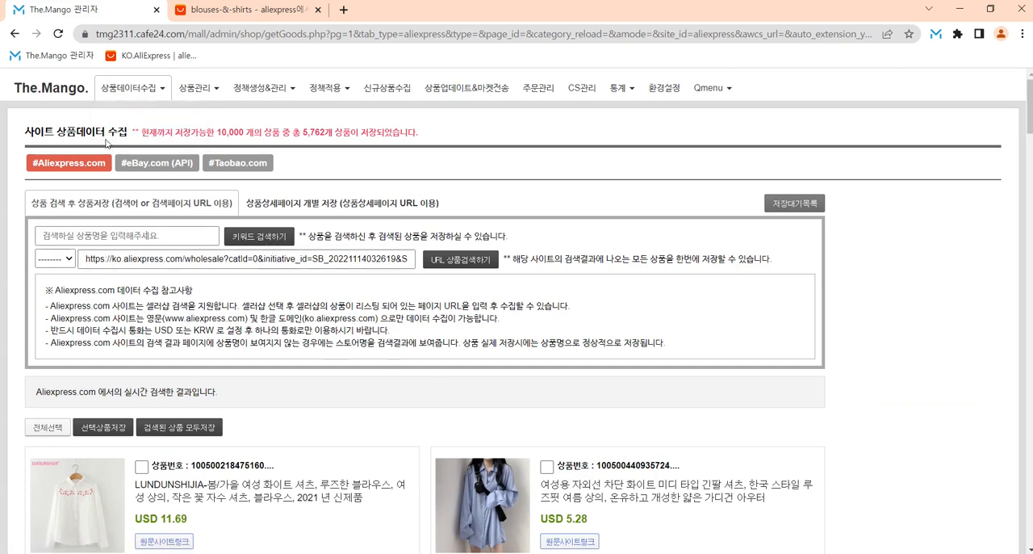
{"action": "left_click", "coordinate": [146, 92]}
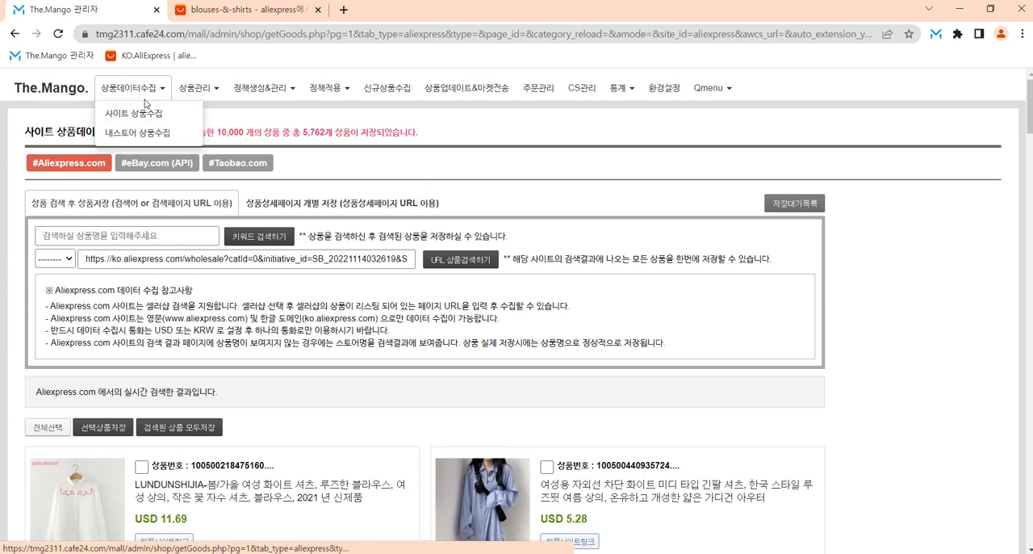
{"action": "left_click", "coordinate": [142, 114]}
Step: Enter the copied 블라우스 & 셔츠 category URL in The.Mango and run the URL product search
{"action": "left_click", "coordinate": [184, 258]}
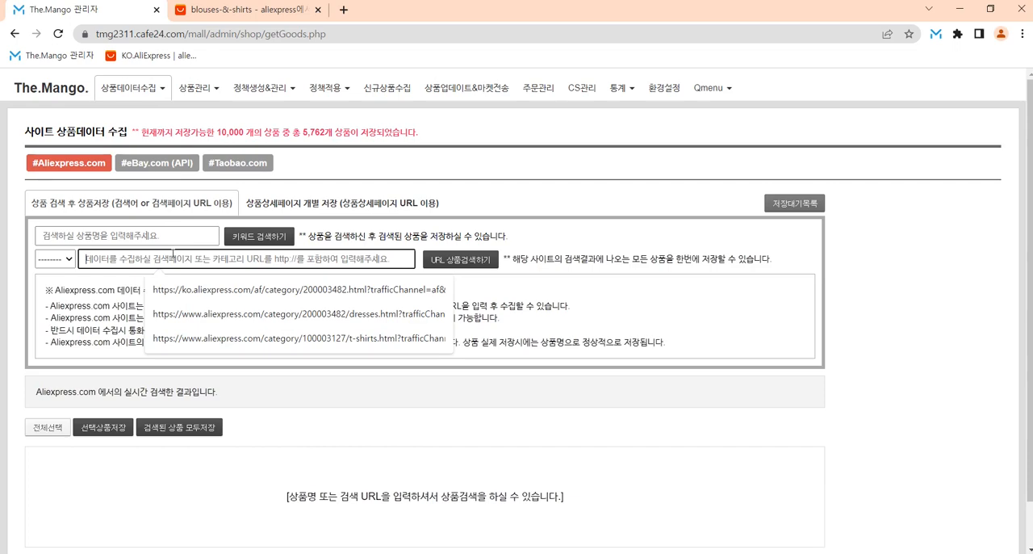
{"action": "key", "text": "ctrl+v"}
{"action": "key", "text": "ctrl+Tab"}
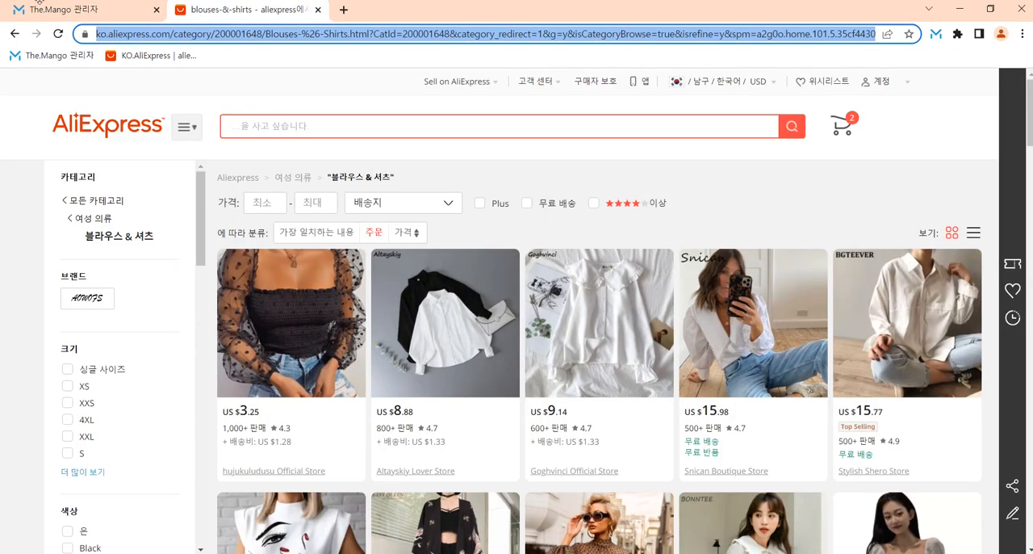
{"action": "left_click", "coordinate": [38, 5]}
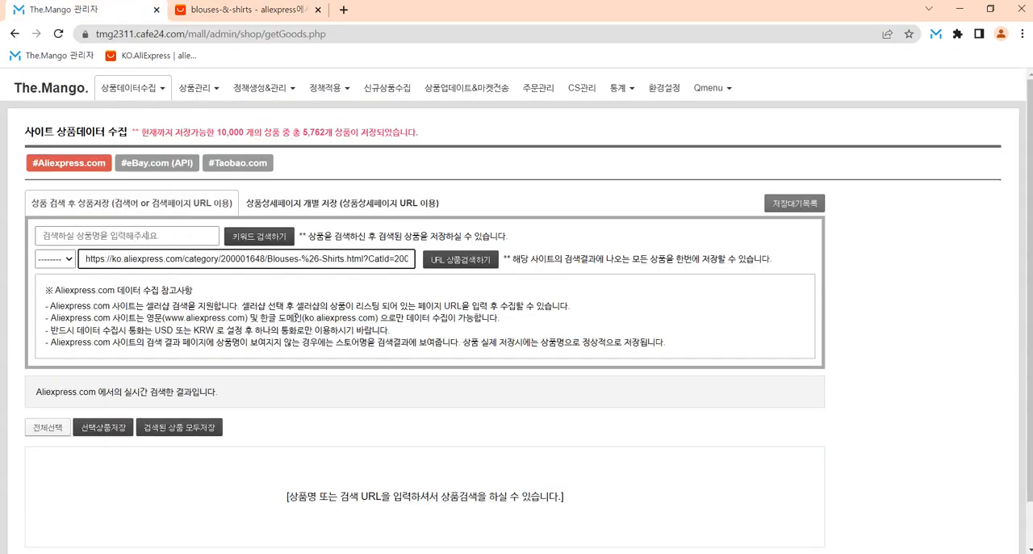
{"action": "left_click", "coordinate": [458, 263]}
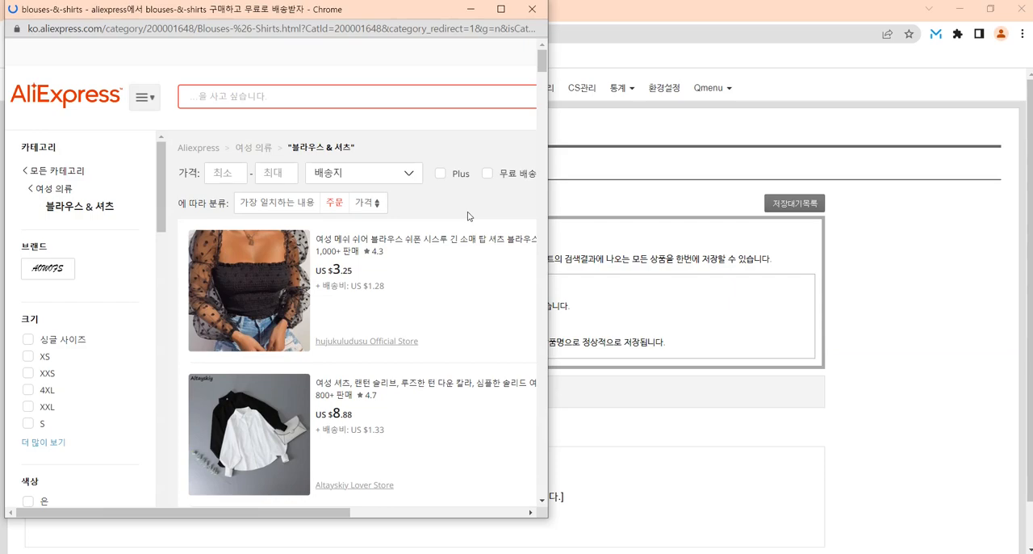
Step: Examine the 주문-sorted products as they load from AliExpress and in the search results in The.Mango
{"action": "scroll", "coordinate": [468, 216], "scroll_direction": "down", "scroll_amount": 15}
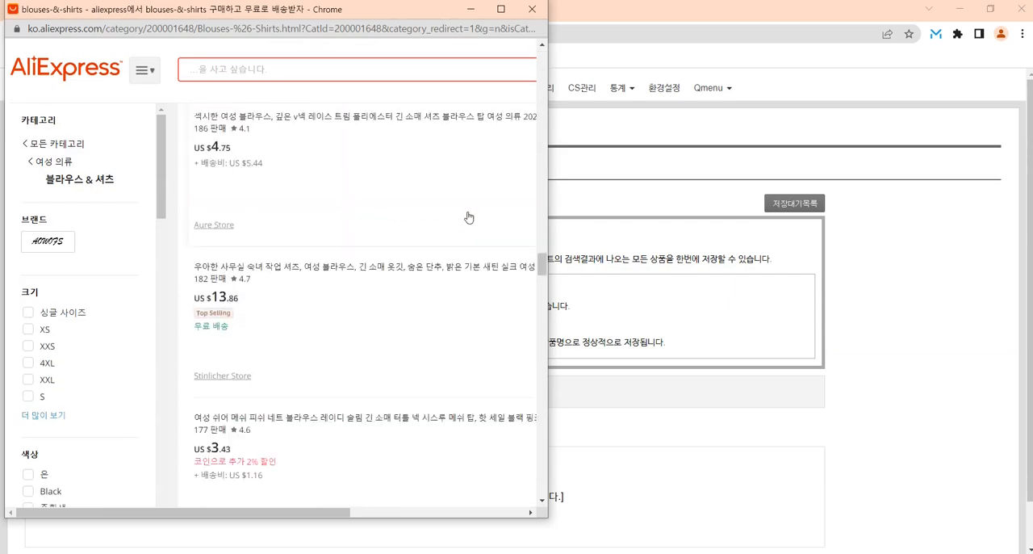
{"action": "scroll", "coordinate": [468, 218], "scroll_direction": "down", "scroll_amount": 15}
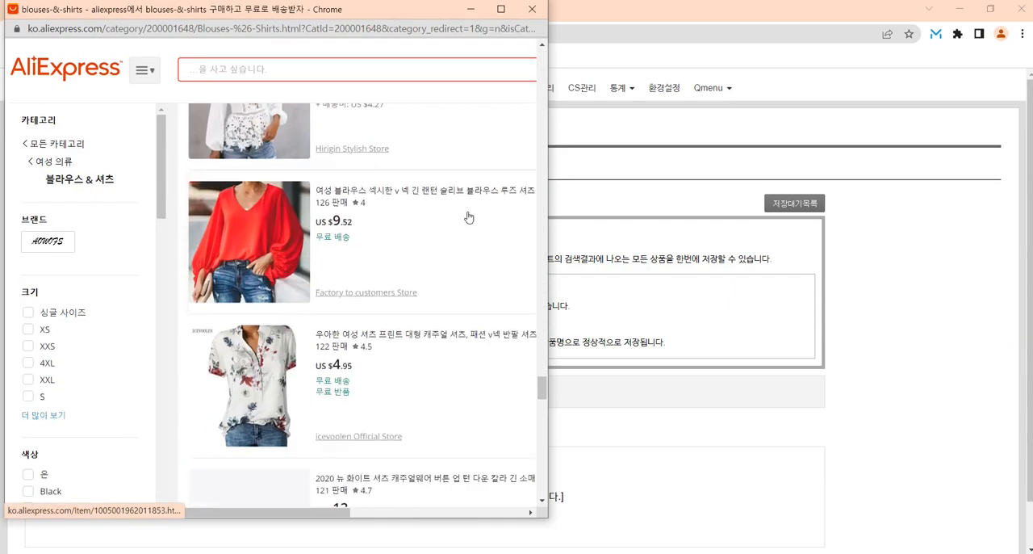
{"action": "scroll", "coordinate": [468, 217], "scroll_direction": "down", "scroll_amount": 10}
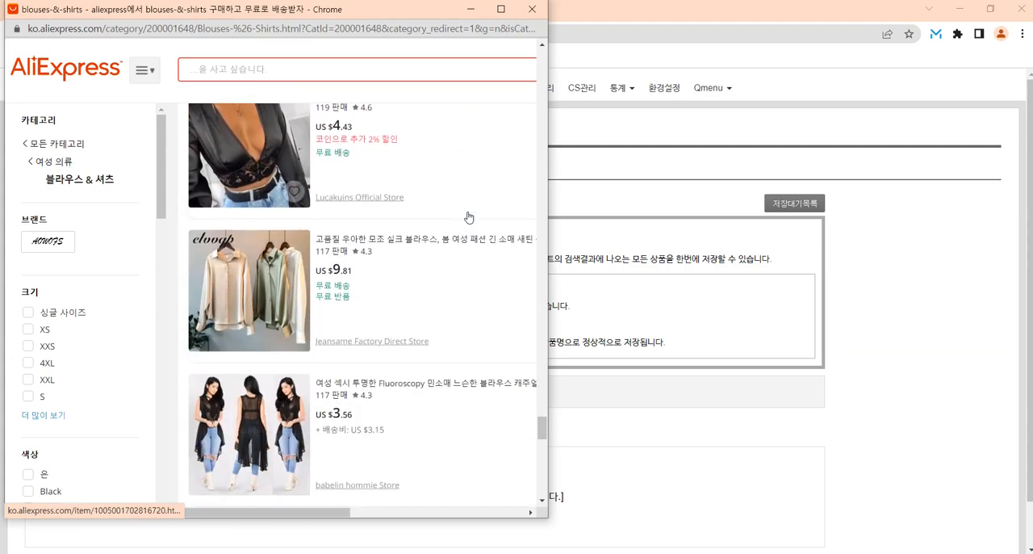
{"action": "scroll", "coordinate": [468, 217], "scroll_direction": "down", "scroll_amount": 5}
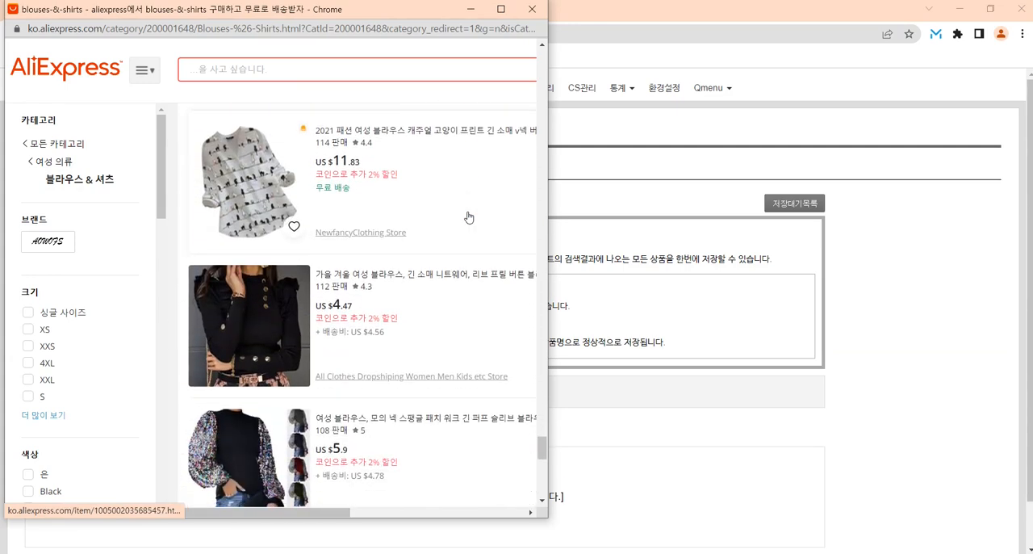
{"action": "scroll", "coordinate": [468, 217], "scroll_direction": "down", "scroll_amount": 5}
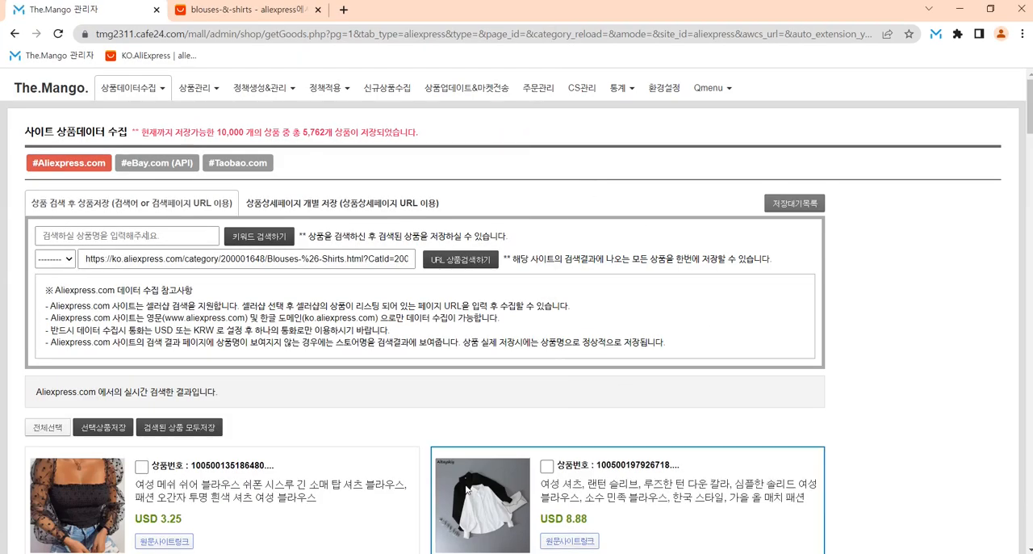
{"action": "scroll", "coordinate": [529, 348], "scroll_direction": "down", "scroll_amount": 4}
{"action": "scroll", "coordinate": [323, 339], "scroll_direction": "down", "scroll_amount": 7}
{"action": "scroll", "coordinate": [277, 317], "scroll_direction": "up", "scroll_amount": 11}
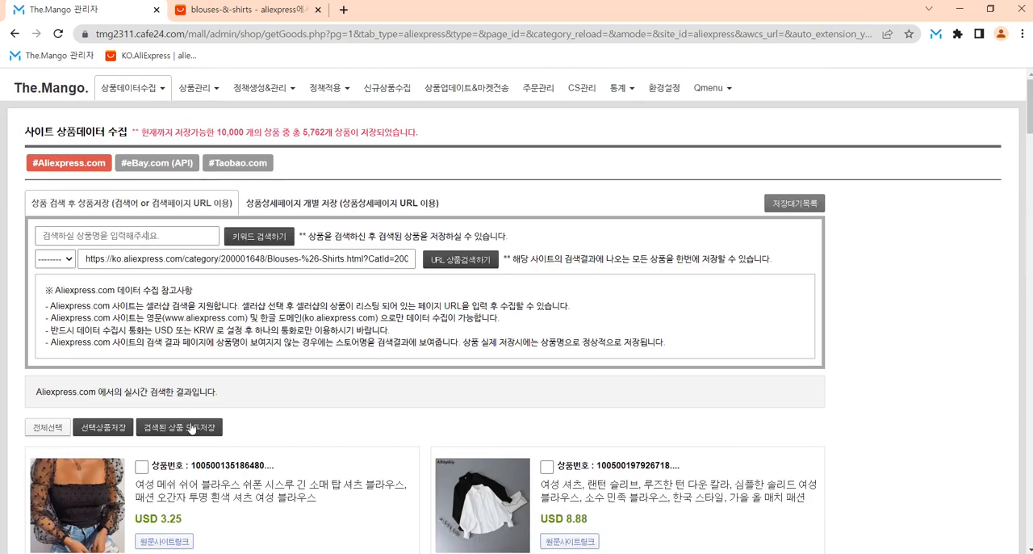
Step: Open the save settings for all searched products and clear the 저장상품수 limit
{"action": "left_click", "coordinate": [192, 429]}
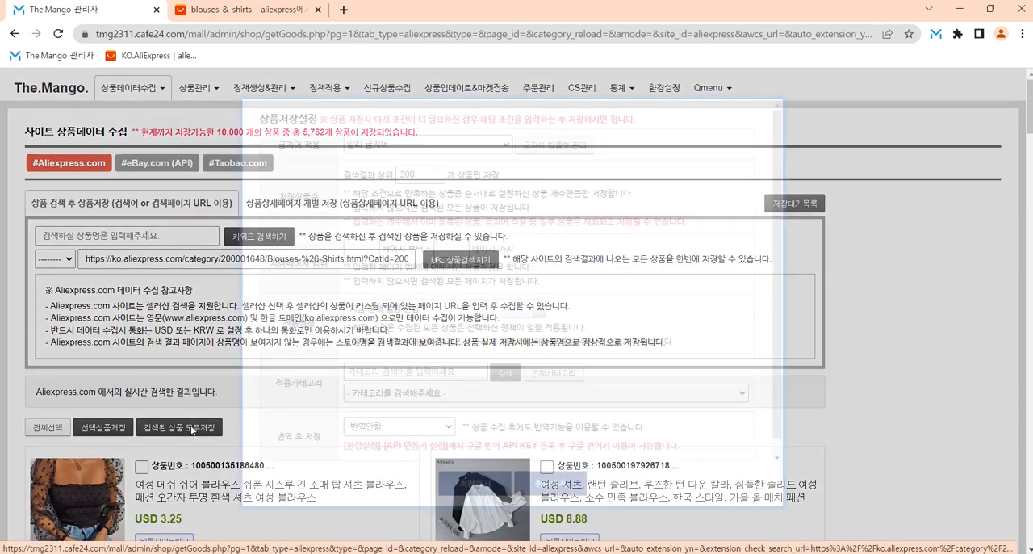
{"action": "double_click", "coordinate": [432, 173]}
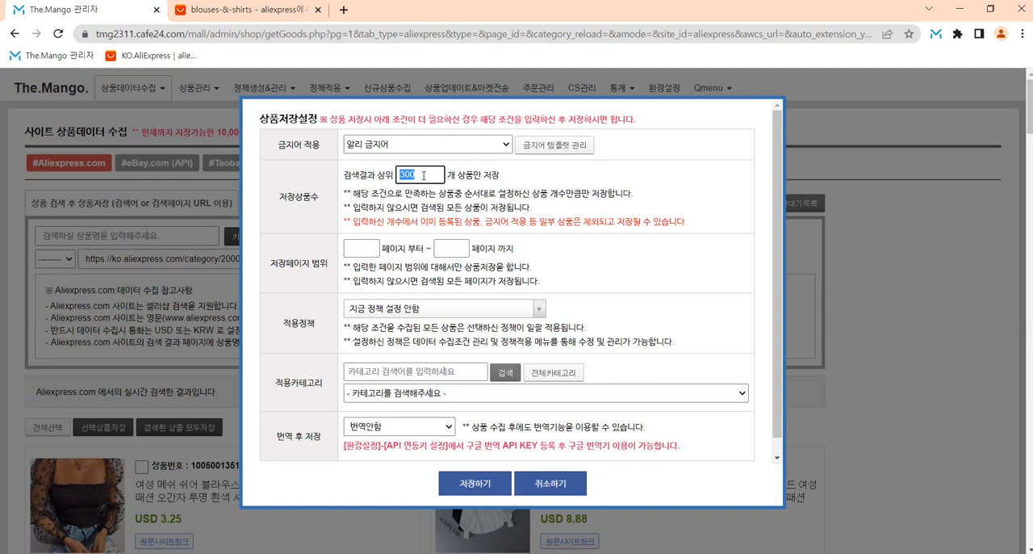
{"action": "left_click", "coordinate": [269, 12]}
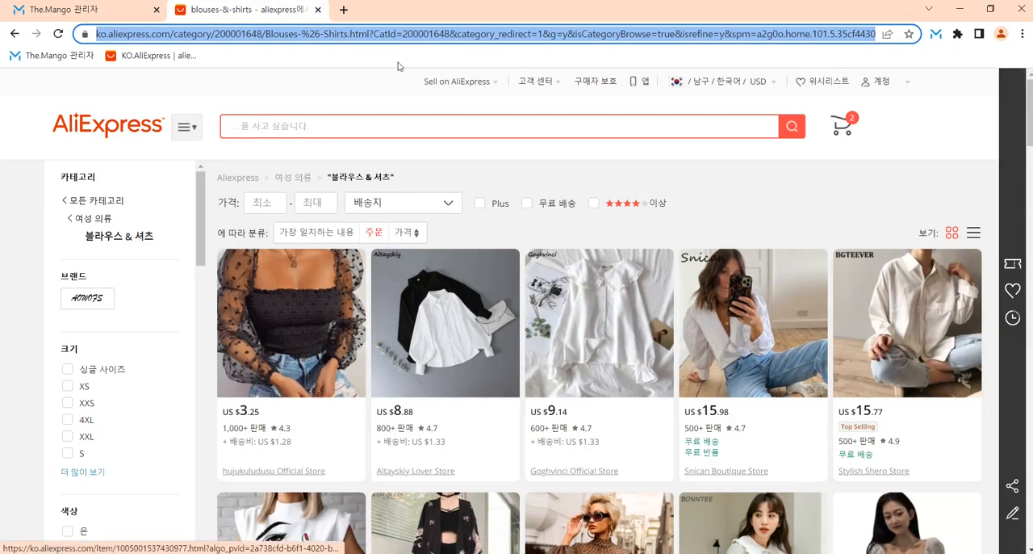
{"action": "left_click", "coordinate": [80, 9]}
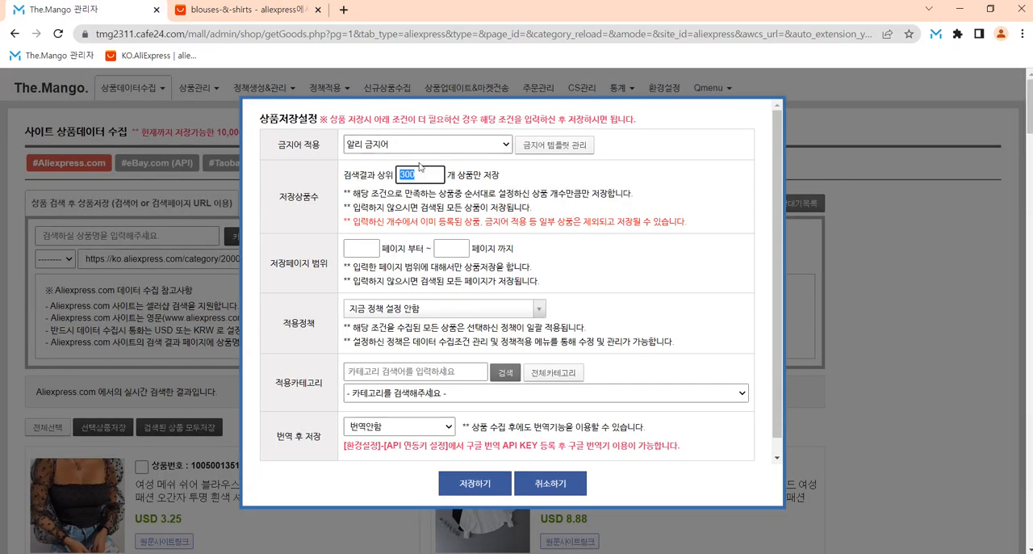
{"action": "key", "text": "BackSpace"}
Step: Set the 저장페이지 범위 from page 6 to page 10
{"action": "left_click", "coordinate": [362, 249]}
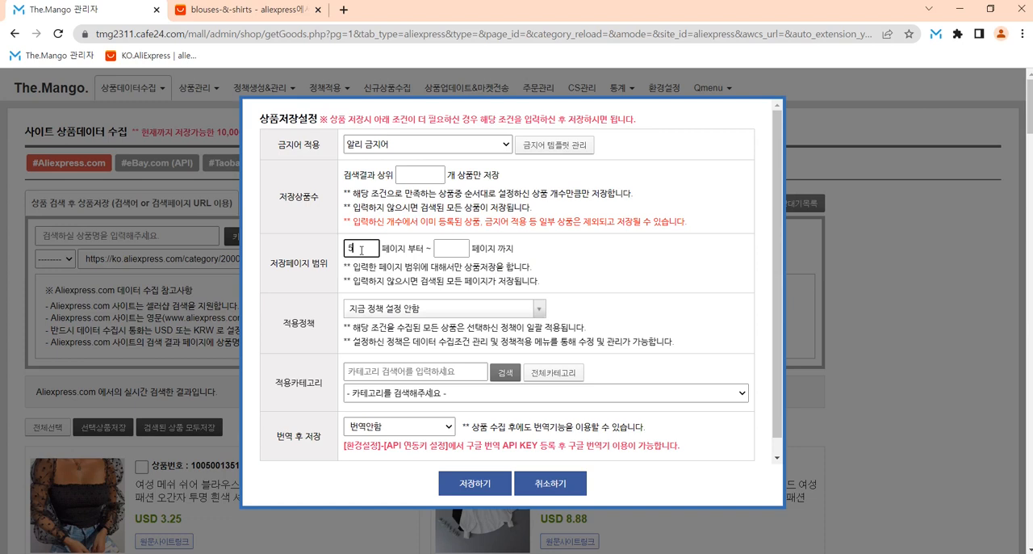
{"action": "type", "text": "5"}
{"action": "key", "text": "BackSpace"}
{"action": "type", "text": "6"}
{"action": "left_click", "coordinate": [457, 248]}
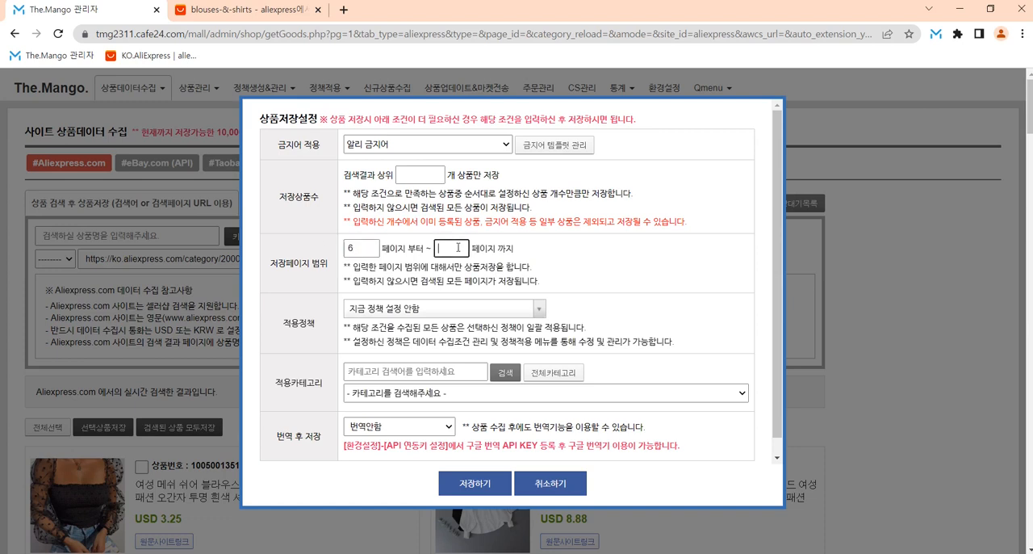
{"action": "type", "text": "10"}
{"action": "left_click", "coordinate": [360, 249]}
{"action": "left_click", "coordinate": [459, 246]}
{"action": "left_click", "coordinate": [366, 252]}
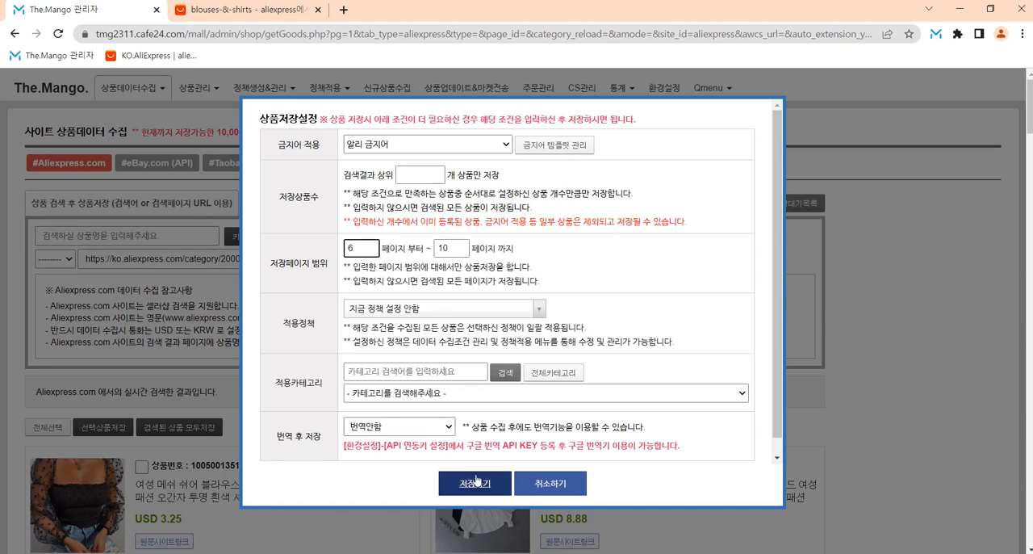
Step: Review the 주문-sorted products on the AliExpress category page and return to The.Mango's save settings
{"action": "left_click", "coordinate": [251, 10]}
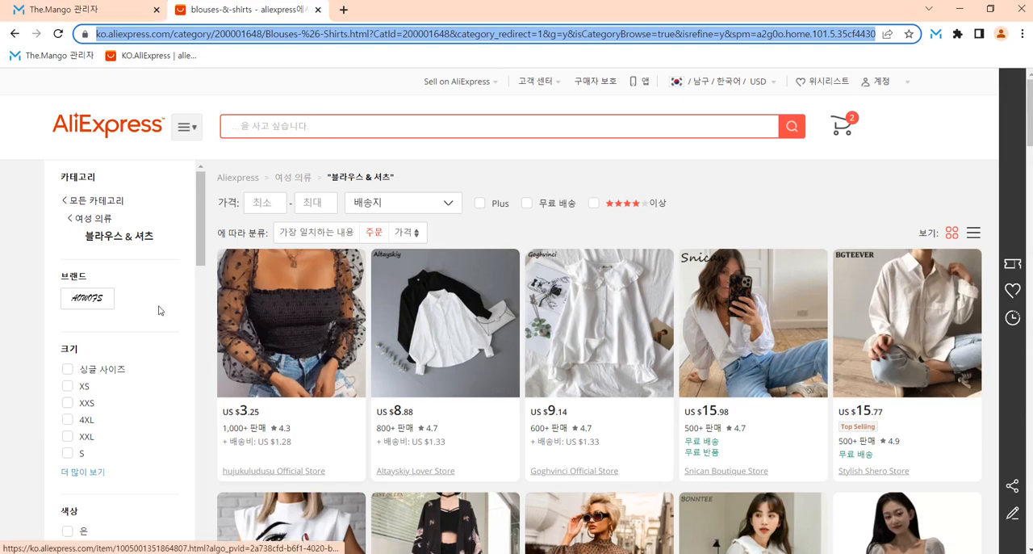
{"action": "scroll", "coordinate": [862, 323], "scroll_direction": "down", "scroll_amount": 3}
{"action": "scroll", "coordinate": [357, 253], "scroll_direction": "down", "scroll_amount": 4}
{"action": "scroll", "coordinate": [501, 242], "scroll_direction": "up", "scroll_amount": 7}
{"action": "left_click", "coordinate": [68, 8]}
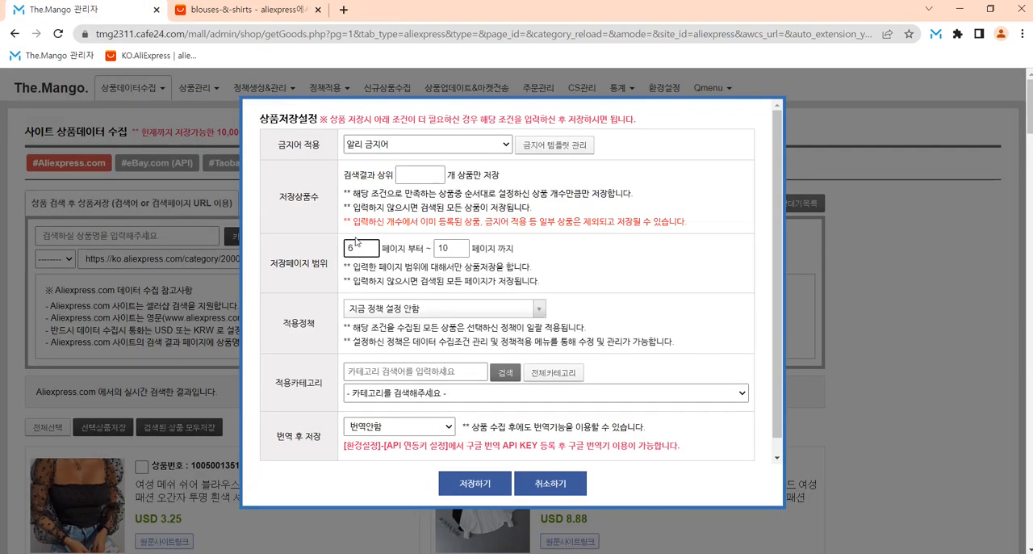
Step: Clear both the start and end page of the 저장페이지 범위
{"action": "left_click_drag", "start_coordinate": [359, 248], "coordinate": [314, 248]}
{"action": "key", "text": "BackSpace"}
{"action": "left_click_drag", "start_coordinate": [462, 250], "coordinate": [300, 236]}
{"action": "key", "text": "BackSpace"}
Step: Limit 저장상품수 to the top 10 search results and start saving the products
{"action": "left_click", "coordinate": [400, 175]}
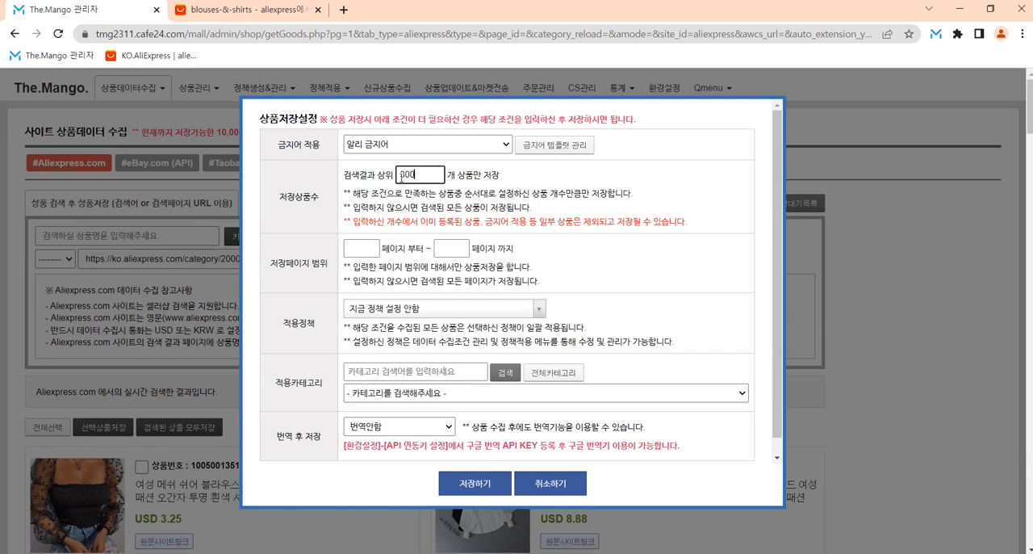
{"action": "left_click_drag", "start_coordinate": [444, 173], "coordinate": [361, 166]}
{"action": "type", "text": "60"}
{"action": "key", "text": "ctrl+a"}
{"action": "type", "text": "10"}
{"action": "left_click", "coordinate": [466, 487]}
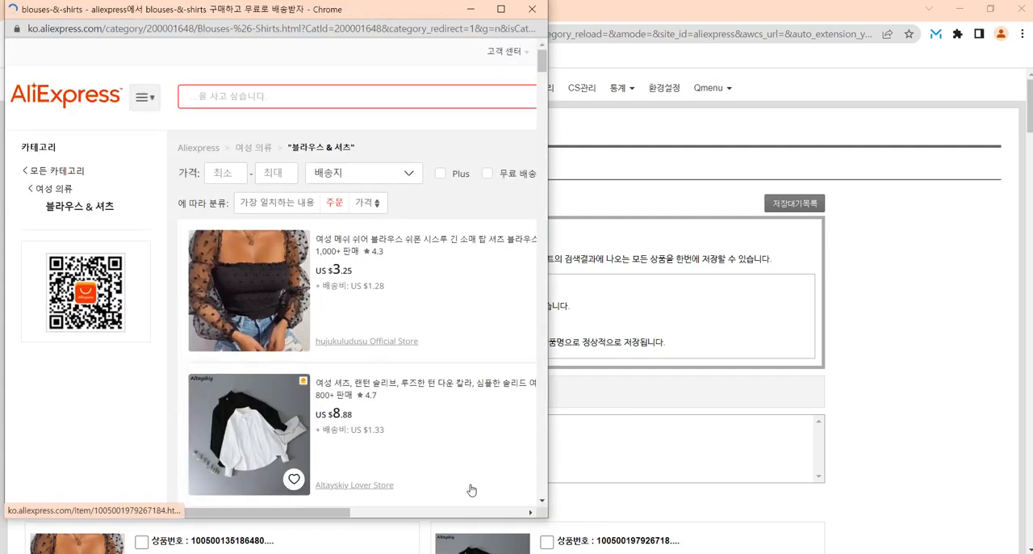
{"action": "scroll", "coordinate": [472, 490], "scroll_direction": "down", "scroll_amount": 15}
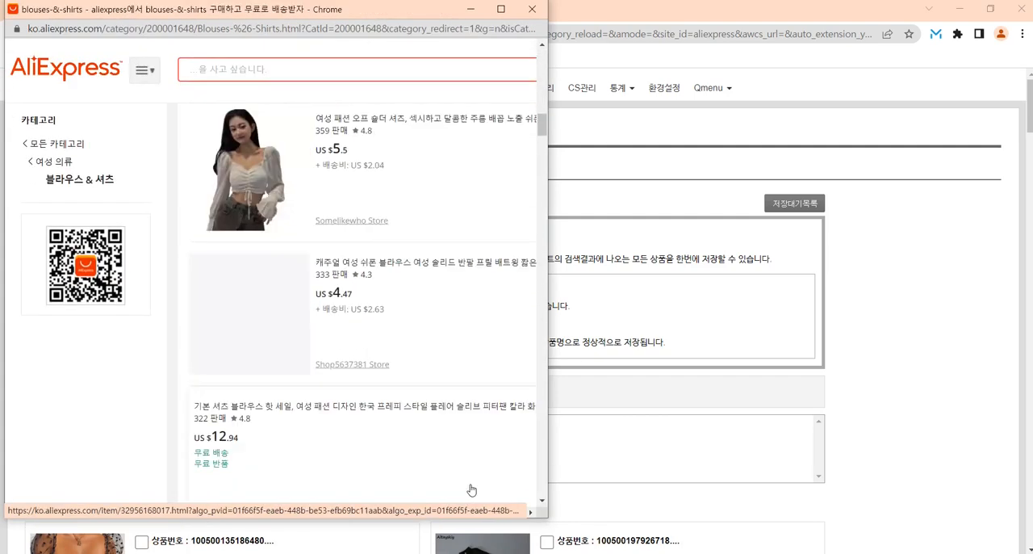
Step: Follow the product collection in the AliExpress popup and check the start of the new-product saving in the save log
{"action": "scroll", "coordinate": [471, 490], "scroll_direction": "down", "scroll_amount": 10}
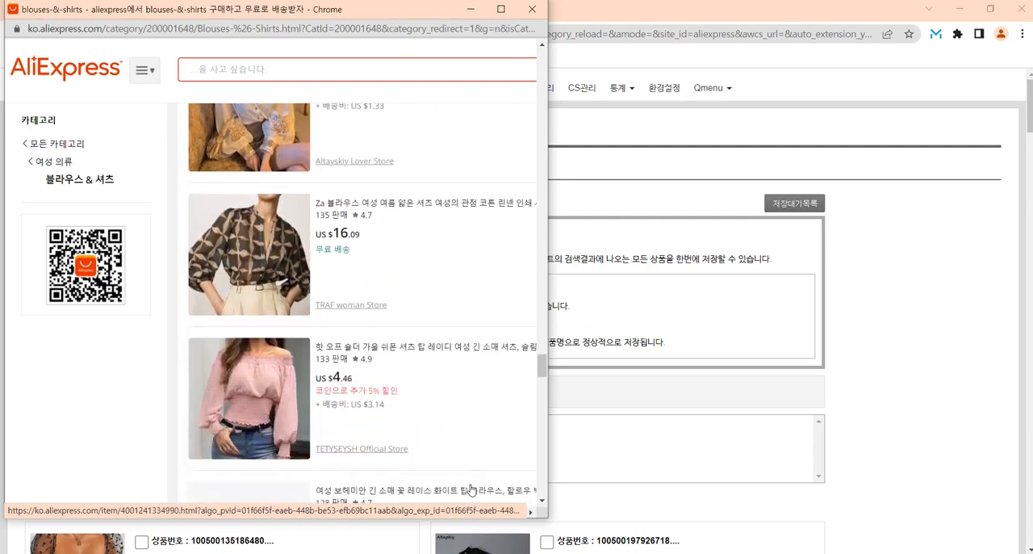
{"action": "scroll", "coordinate": [471, 490], "scroll_direction": "down", "scroll_amount": 6}
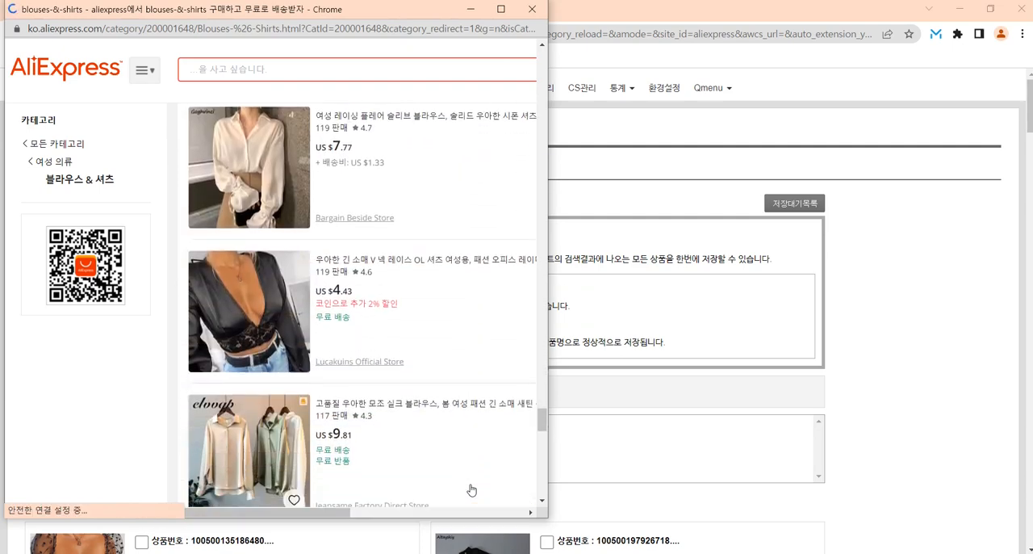
{"action": "scroll", "coordinate": [471, 490], "scroll_direction": "down", "scroll_amount": 5}
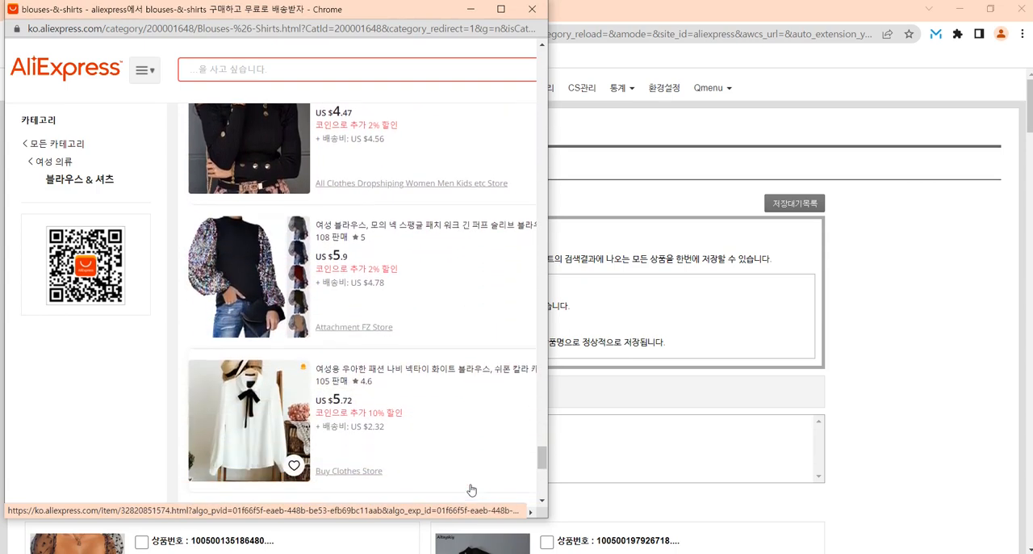
{"action": "scroll", "coordinate": [471, 490], "scroll_direction": "down", "scroll_amount": 2}
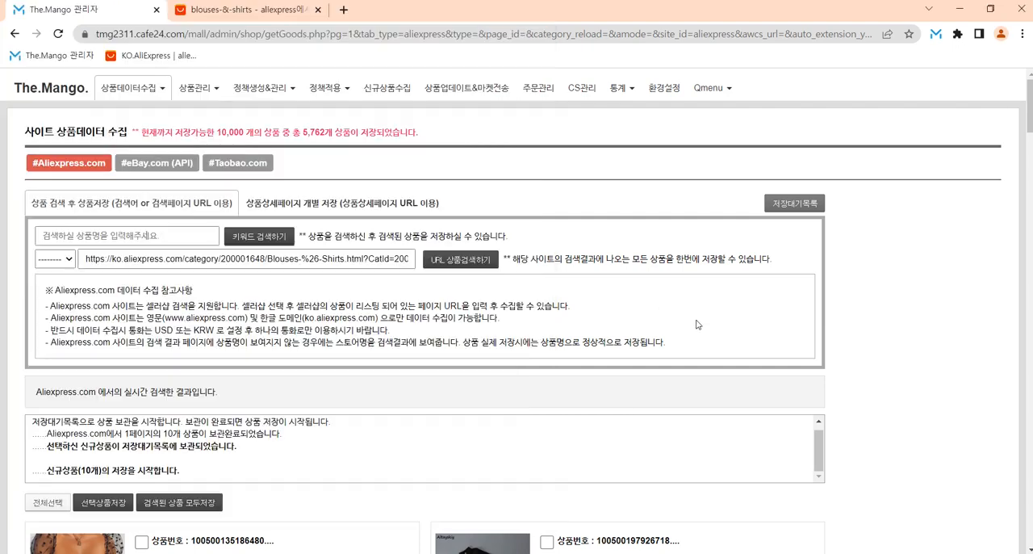
{"action": "left_click_drag", "start_coordinate": [134, 433], "coordinate": [370, 439]}
{"action": "left_click", "coordinate": [366, 438]}
{"action": "left_click_drag", "start_coordinate": [46, 472], "coordinate": [286, 476]}
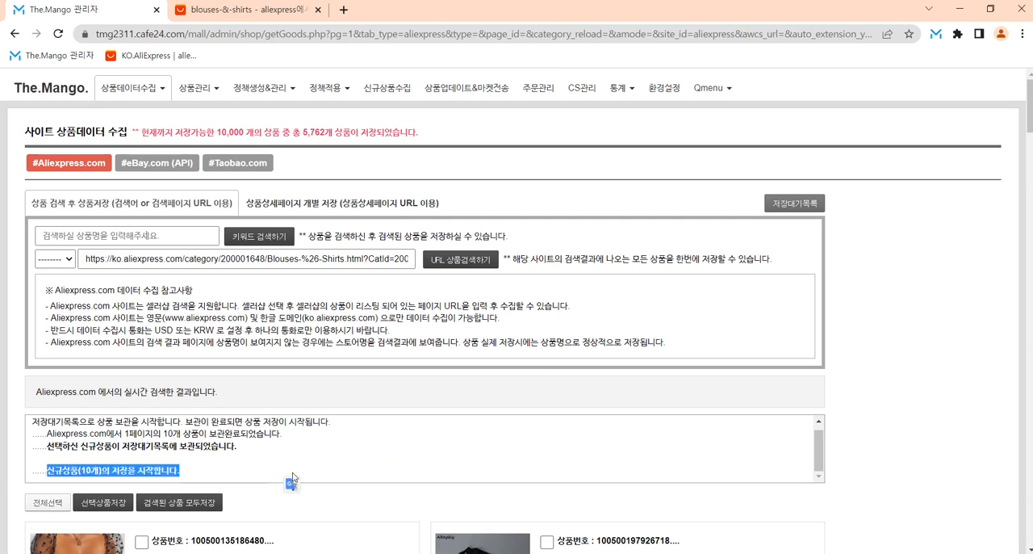
{"action": "left_click", "coordinate": [291, 477]}
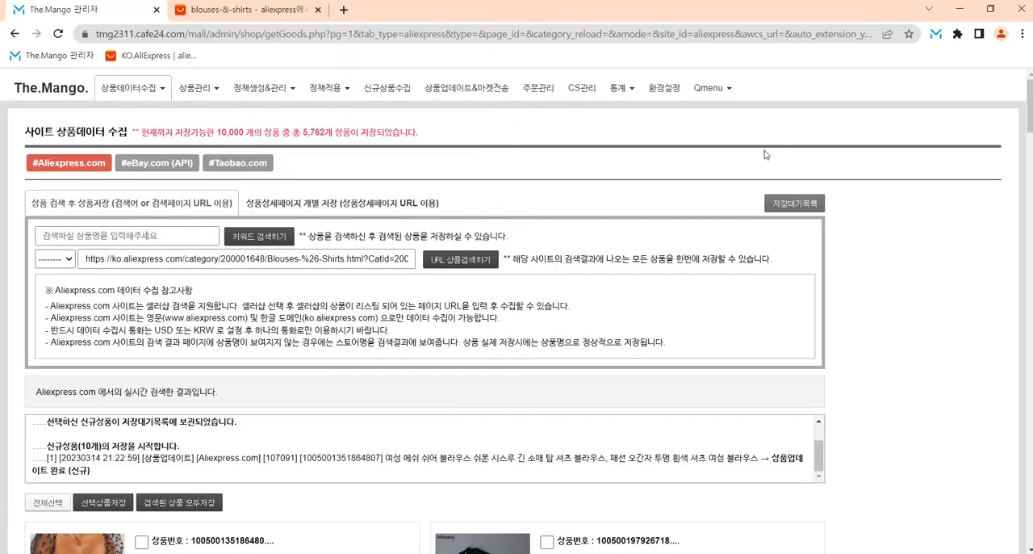
Step: Monitor the per-product save log alongside the AliExpress collection popup until the saving finishes
{"action": "left_click", "coordinate": [996, 12]}
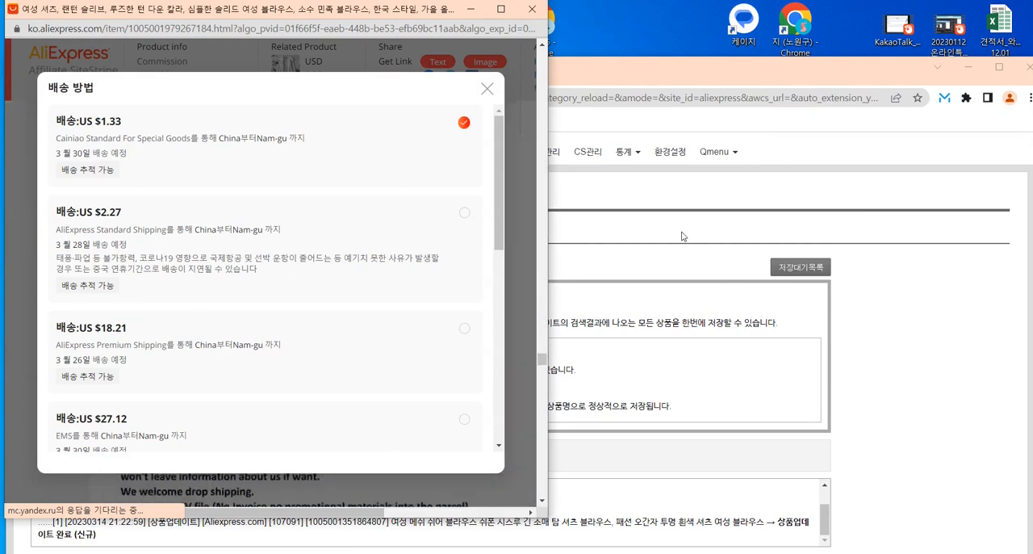
{"action": "left_click", "coordinate": [608, 202]}
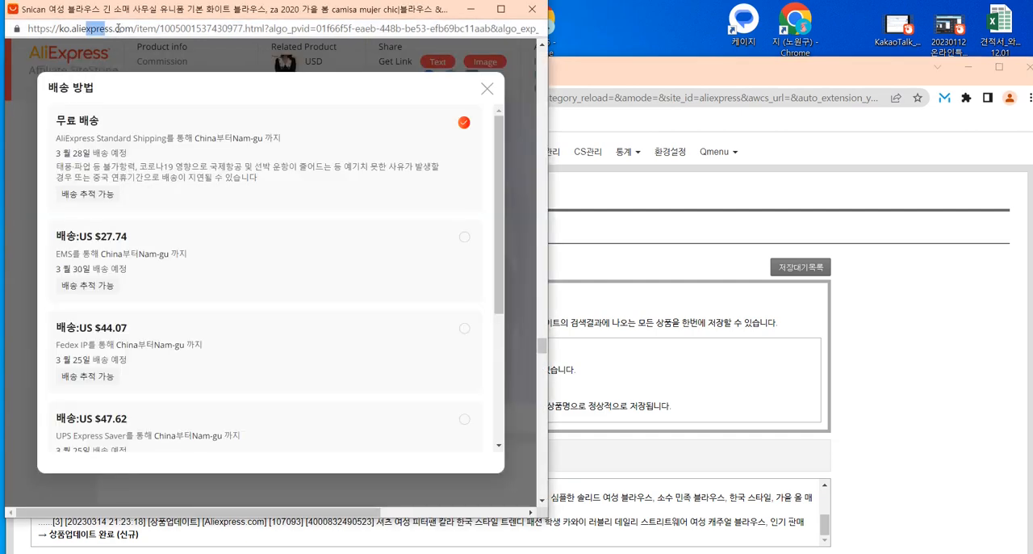
{"action": "left_click_drag", "start_coordinate": [553, 58], "coordinate": [553, 37]}
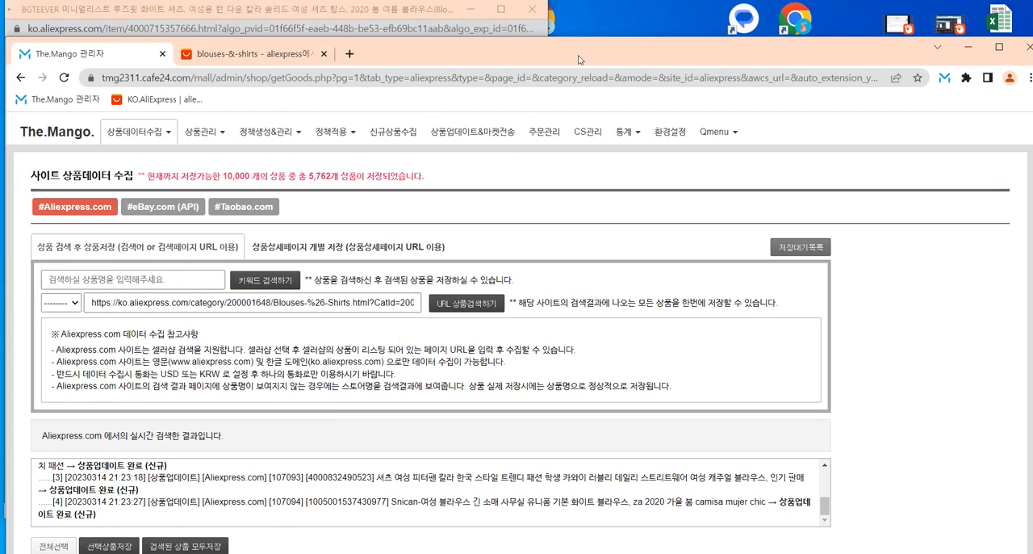
{"action": "left_click_drag", "start_coordinate": [563, 40], "coordinate": [563, 54]}
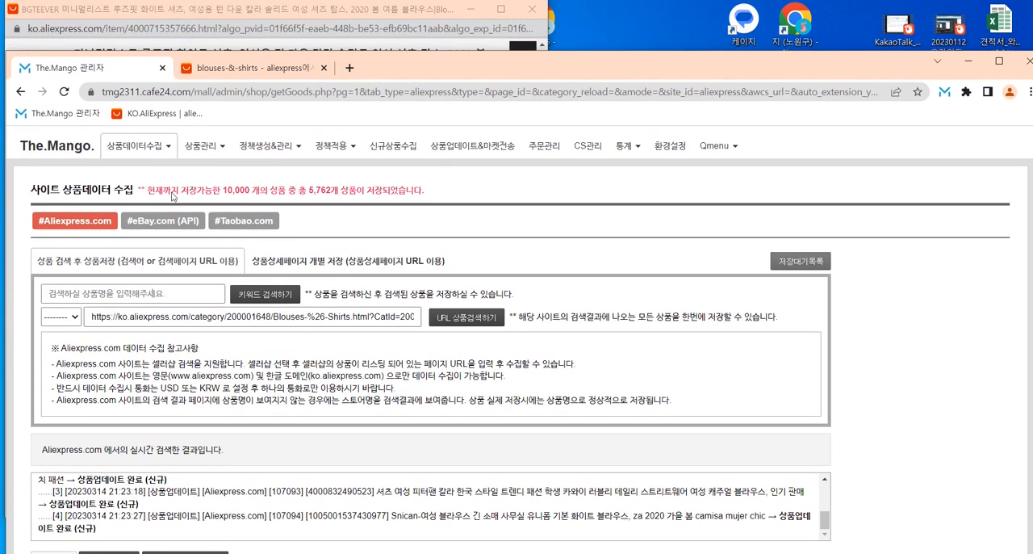
{"action": "left_click", "coordinate": [241, 27]}
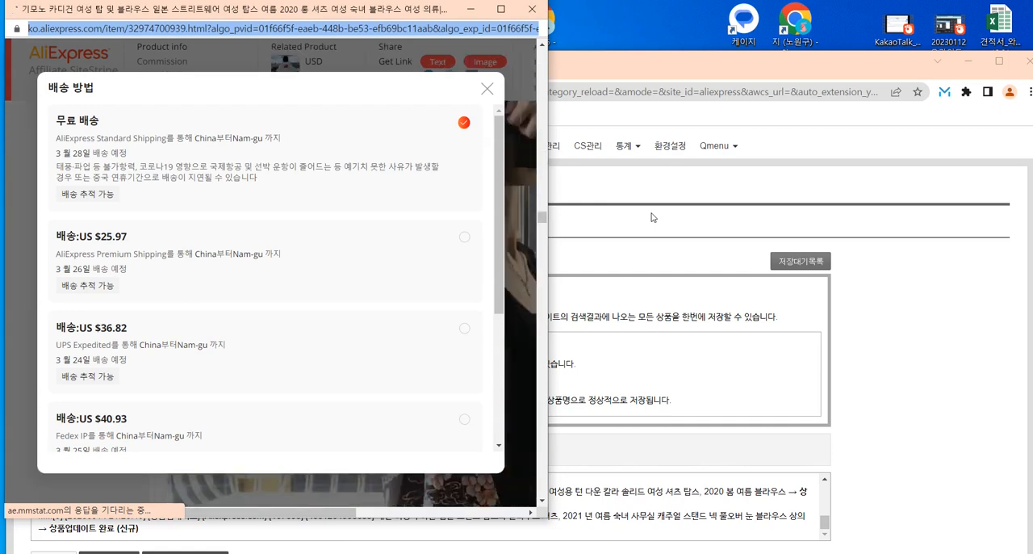
{"action": "left_click", "coordinate": [654, 219]}
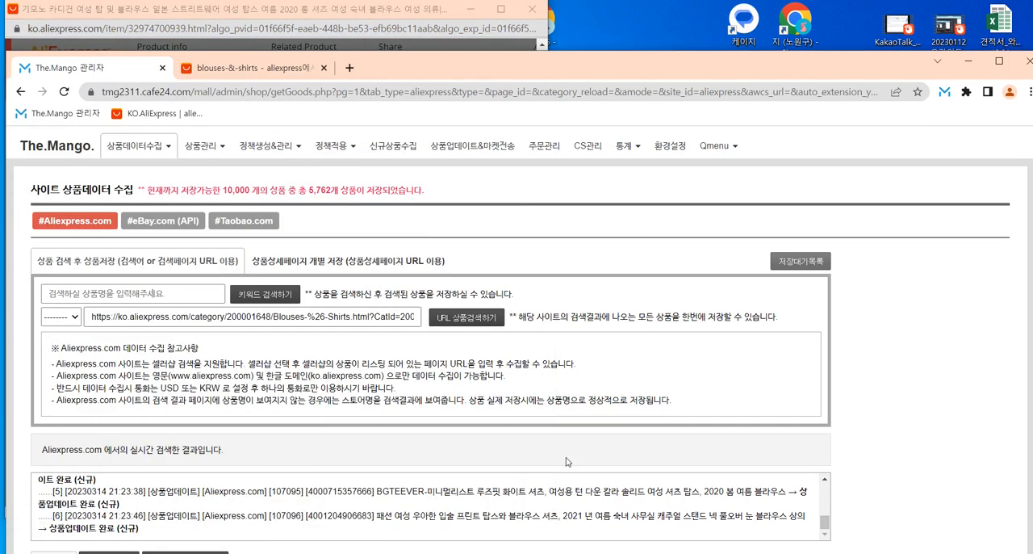
{"action": "scroll", "coordinate": [170, 513], "scroll_direction": "up", "scroll_amount": 1}
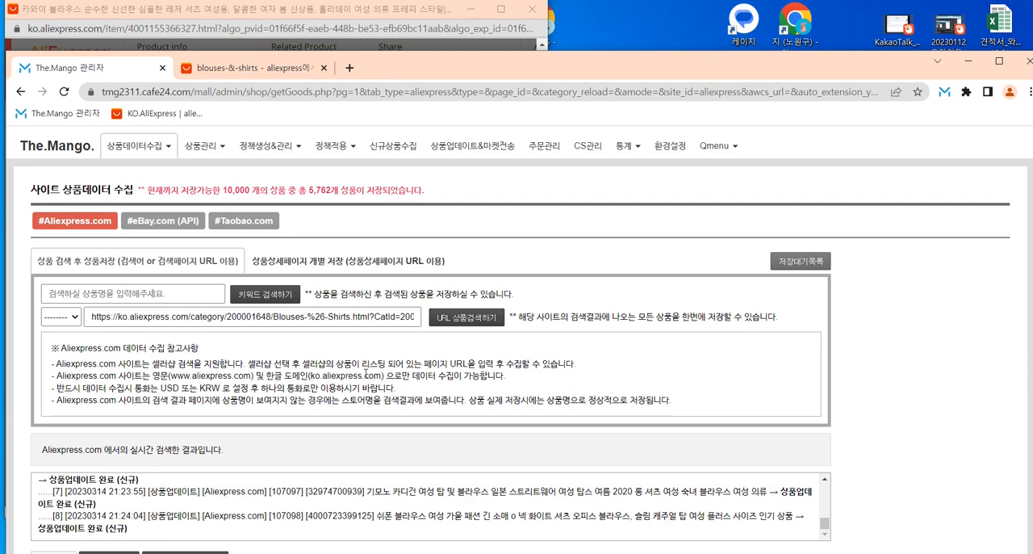
{"action": "double_click", "coordinate": [454, 73]}
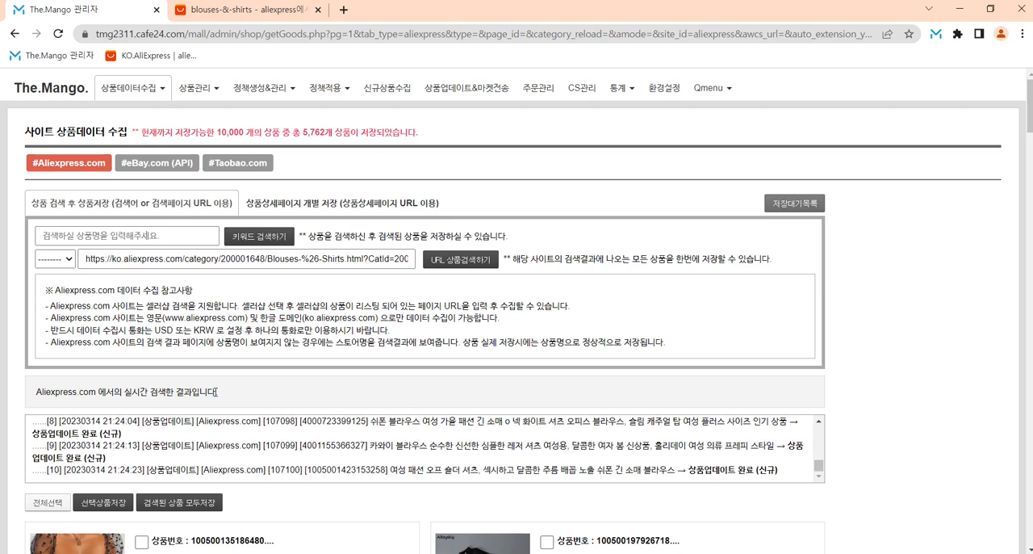
{"action": "left_click_drag", "start_coordinate": [57, 474], "coordinate": [176, 471]}
{"action": "left_click", "coordinate": [307, 477]}
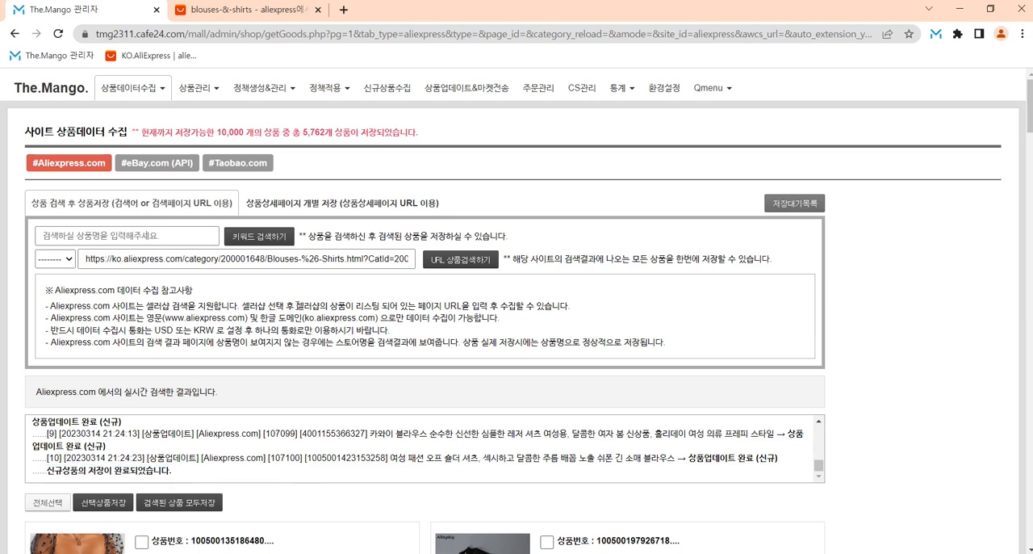
Step: Open 상품수집조건(검색필터) 관리 및 정책적용 and examine the newest AliExpress filter's name and URL condition
{"action": "left_click", "coordinate": [328, 89]}
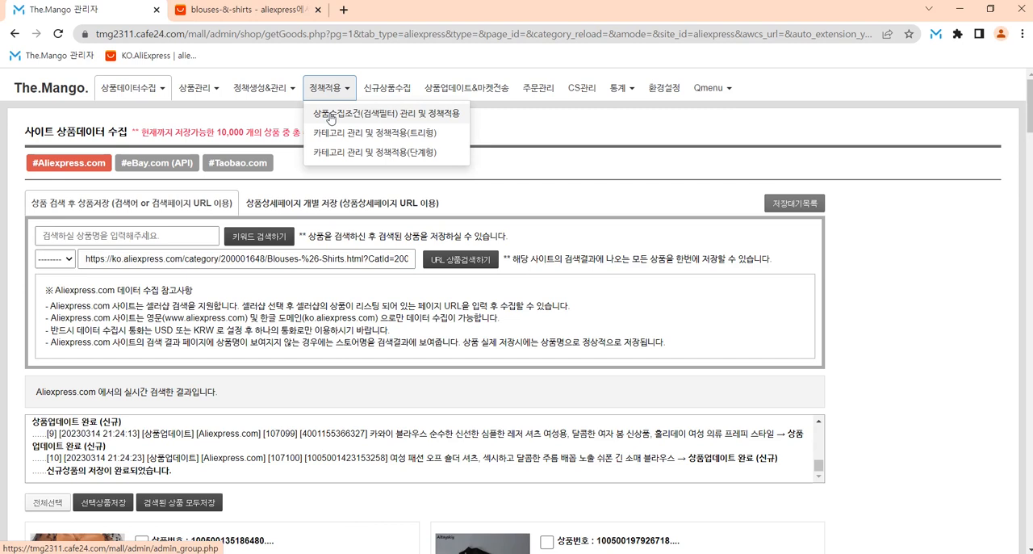
{"action": "left_click", "coordinate": [329, 119]}
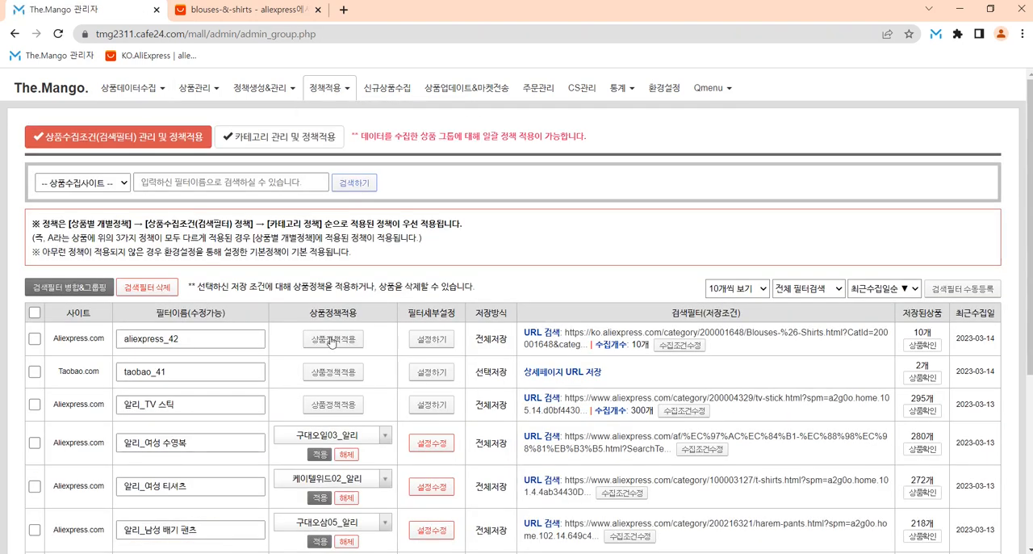
{"action": "left_click", "coordinate": [222, 338]}
{"action": "left_click_drag", "start_coordinate": [155, 339], "coordinate": [229, 339]}
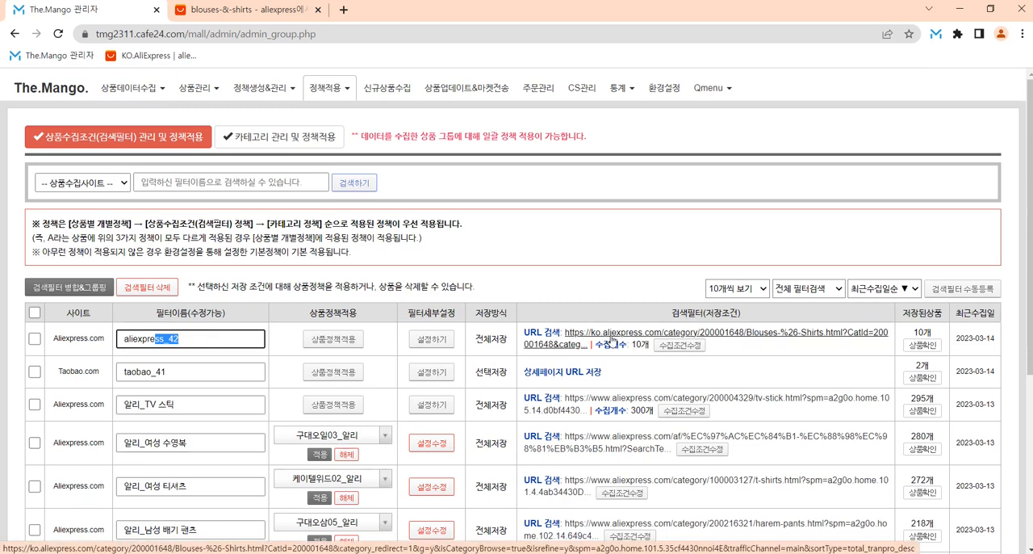
{"action": "left_click", "coordinate": [224, 338]}
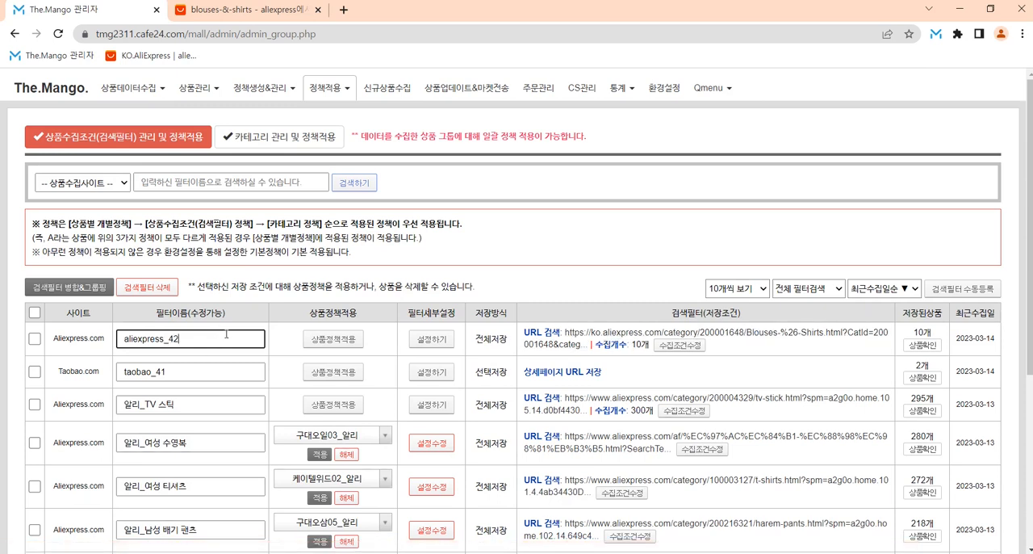
Step: Copy the category name from the newest filter's linked AliExpress page and rename that filter as 알리_블라우스 & 셔츠
{"action": "left_click", "coordinate": [622, 336]}
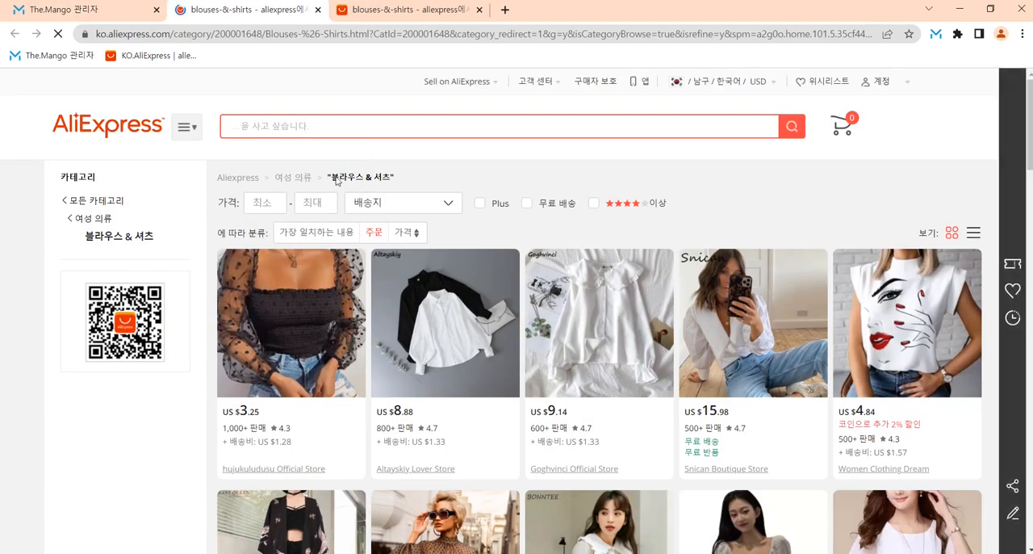
{"action": "left_click_drag", "start_coordinate": [329, 177], "coordinate": [388, 182]}
{"action": "key", "text": "ctrl+c"}
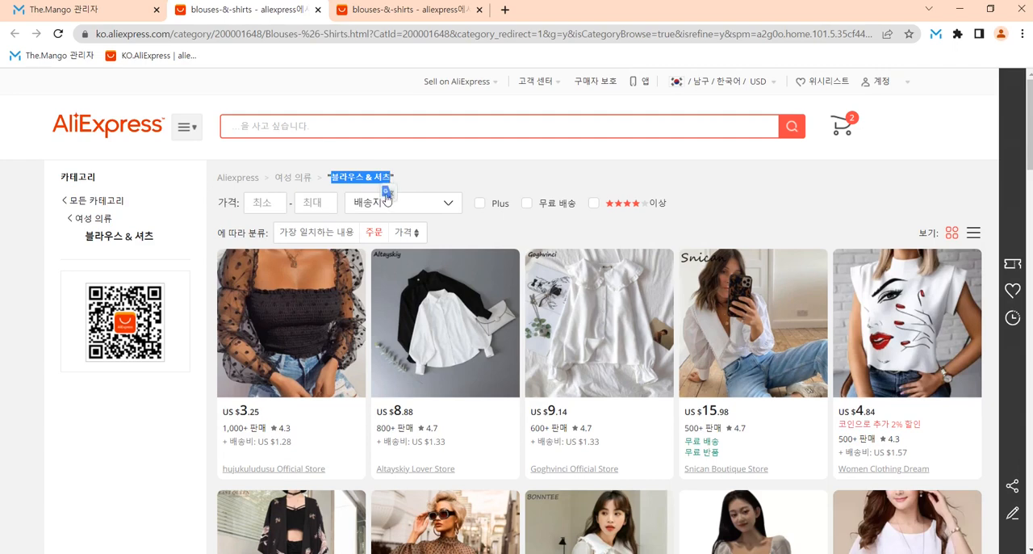
{"action": "left_click", "coordinate": [164, 4]}
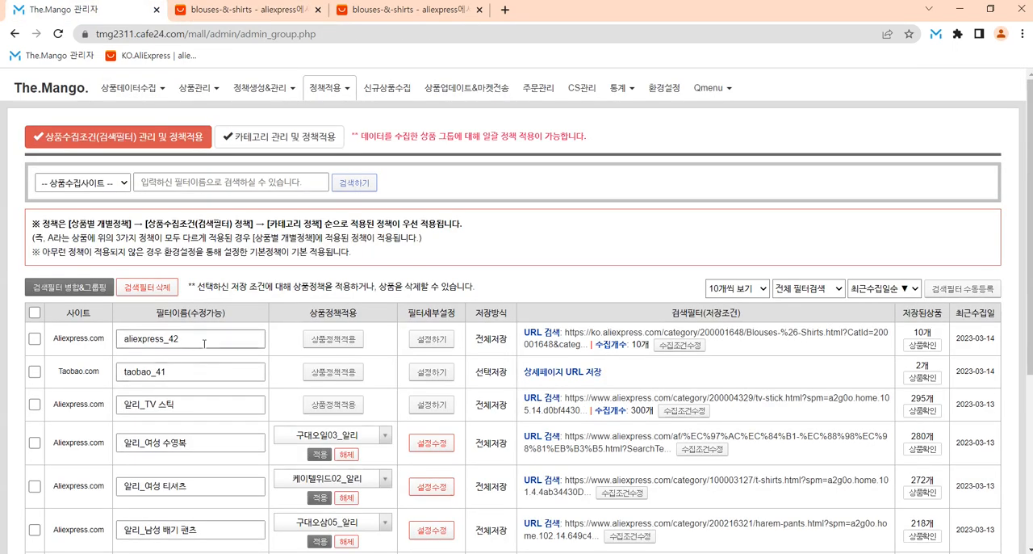
{"action": "left_click_drag", "start_coordinate": [172, 341], "coordinate": [192, 340]}
{"action": "key", "text": "ctrl+v"}
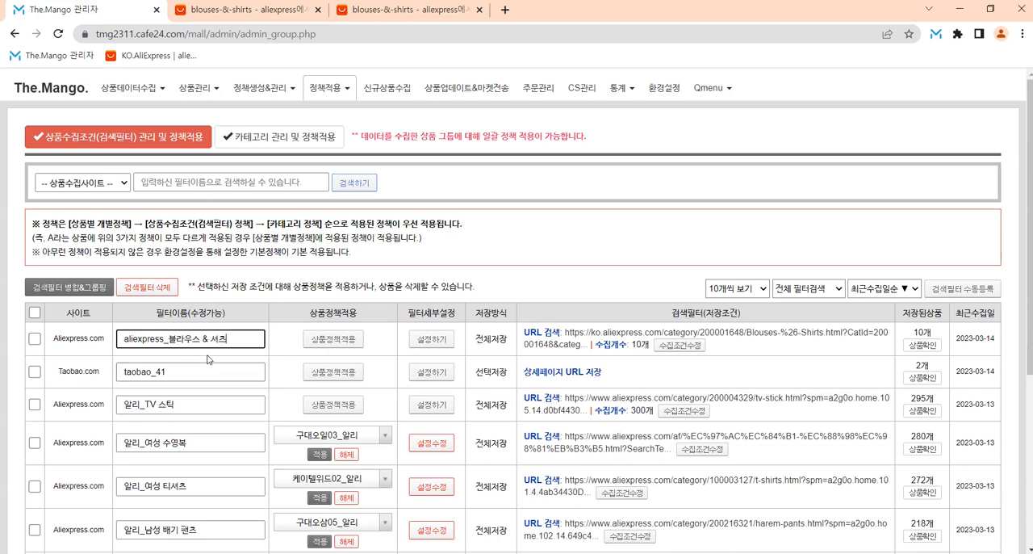
{"action": "key", "text": "shift+Home"}
{"action": "type", "text": "알리"}
{"action": "left_click", "coordinate": [251, 275]}
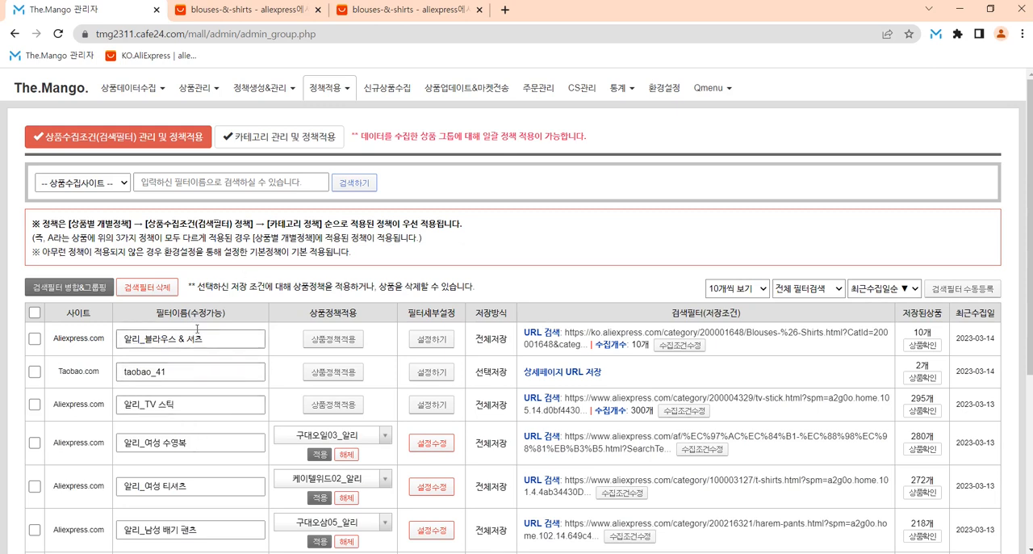
Step: Rename the Taobao.com filter in the second row as 타오바오_블라우스 & 셔츠
{"action": "left_click", "coordinate": [137, 374]}
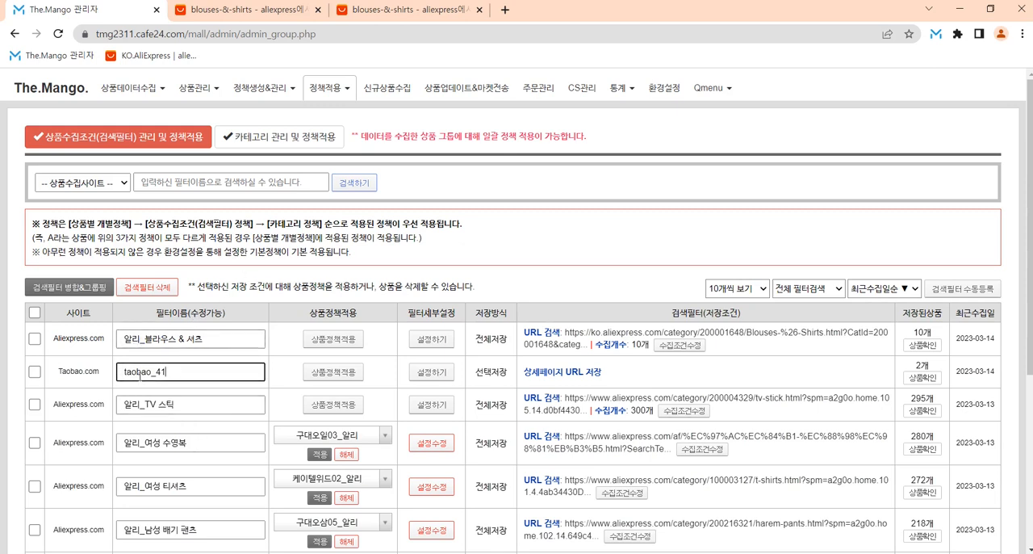
{"action": "double_click", "coordinate": [150, 372]}
{"action": "type", "text": "타오바오_블라우스 & 셔츠"}
{"action": "left_click", "coordinate": [371, 237]}
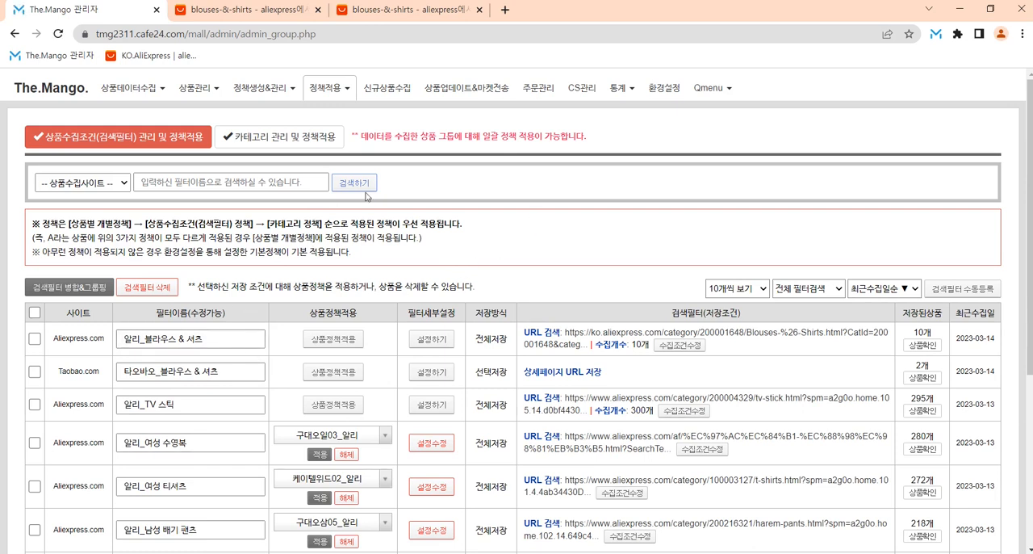
Step: Return to the 사이트 상품데이터 수집 page for Aliexpress.com
{"action": "mouse_move", "coordinate": [131, 87]}
{"action": "left_click", "coordinate": [161, 112]}
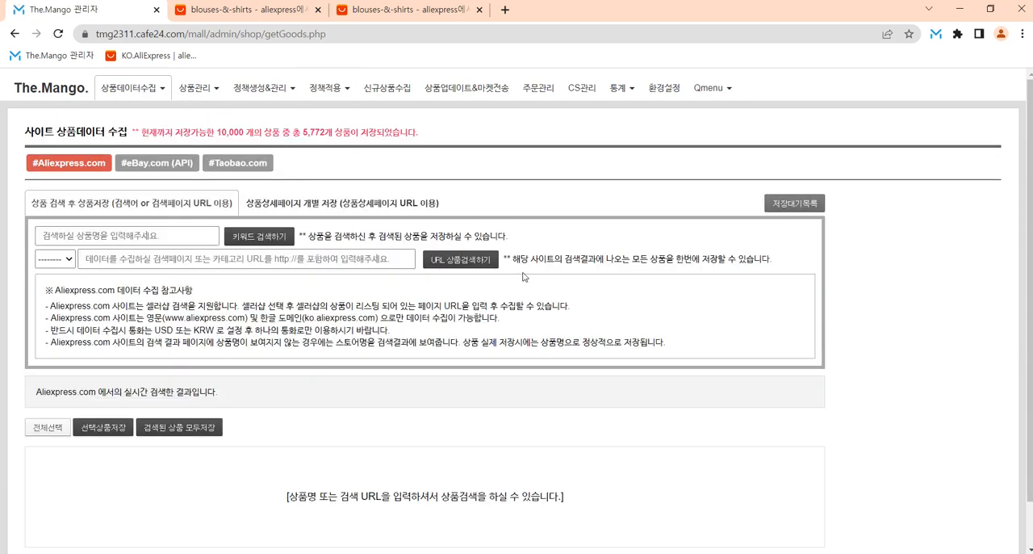
Step: Shrink the browser window and split the two AliExpress category tabs off into separate windows
{"action": "left_click", "coordinate": [991, 8]}
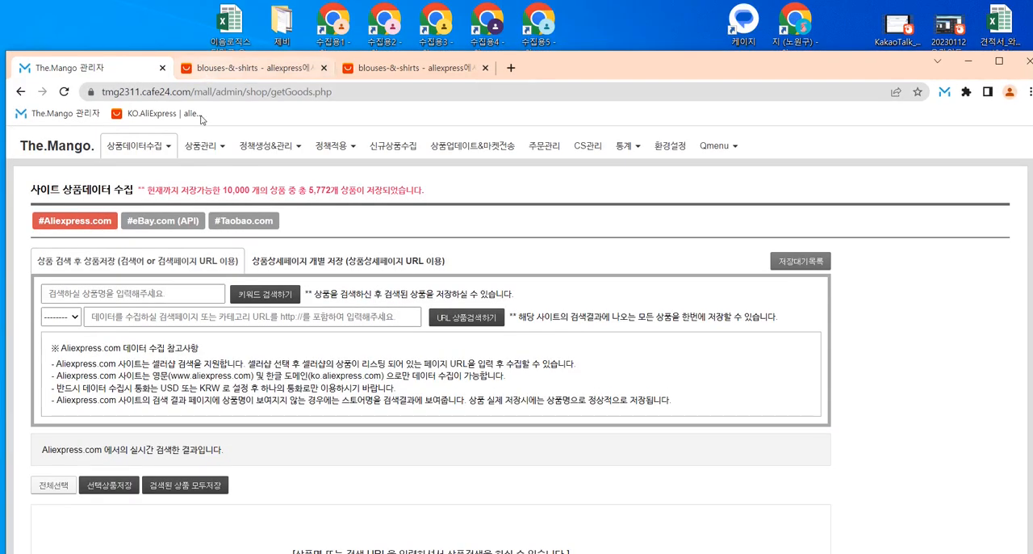
{"action": "left_click", "coordinate": [247, 71]}
{"action": "left_click_drag", "start_coordinate": [266, 73], "coordinate": [266, 34]}
{"action": "left_click_drag", "start_coordinate": [113, 22], "coordinate": [635, 22]}
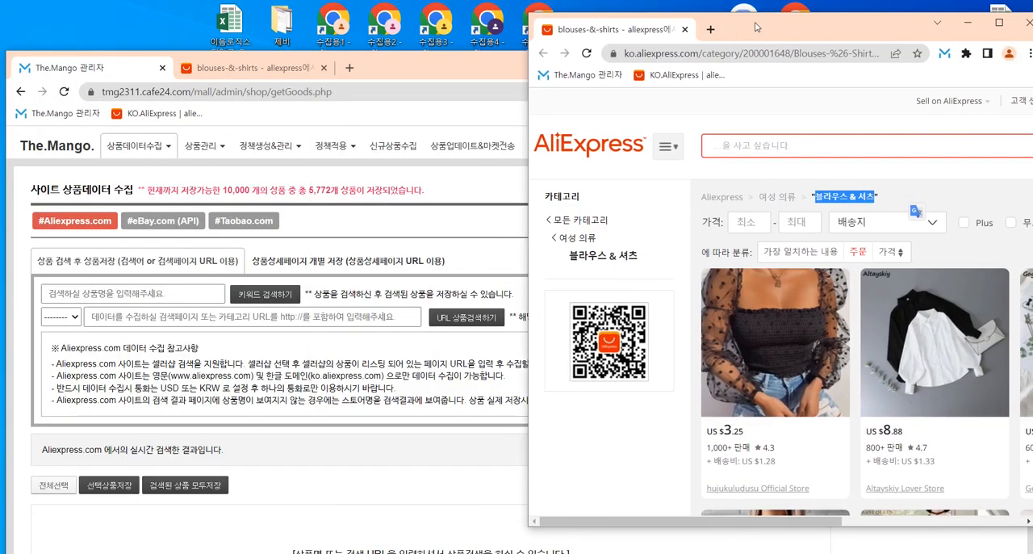
{"action": "left_click_drag", "start_coordinate": [755, 27], "coordinate": [753, 18]}
{"action": "left_click", "coordinate": [444, 78]}
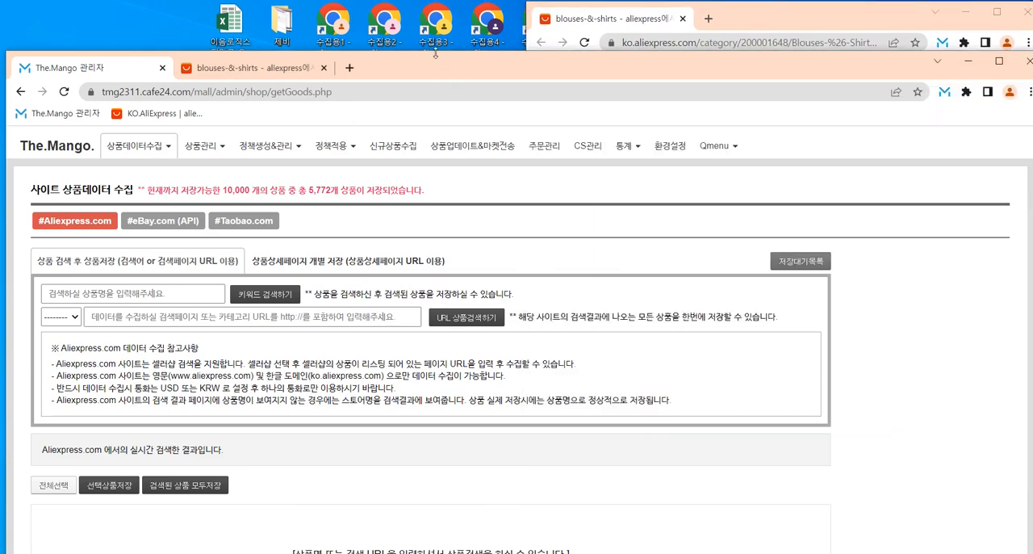
{"action": "left_click", "coordinate": [273, 69]}
{"action": "left_click_drag", "start_coordinate": [279, 48], "coordinate": [552, 22]}
{"action": "left_click", "coordinate": [868, 180]}
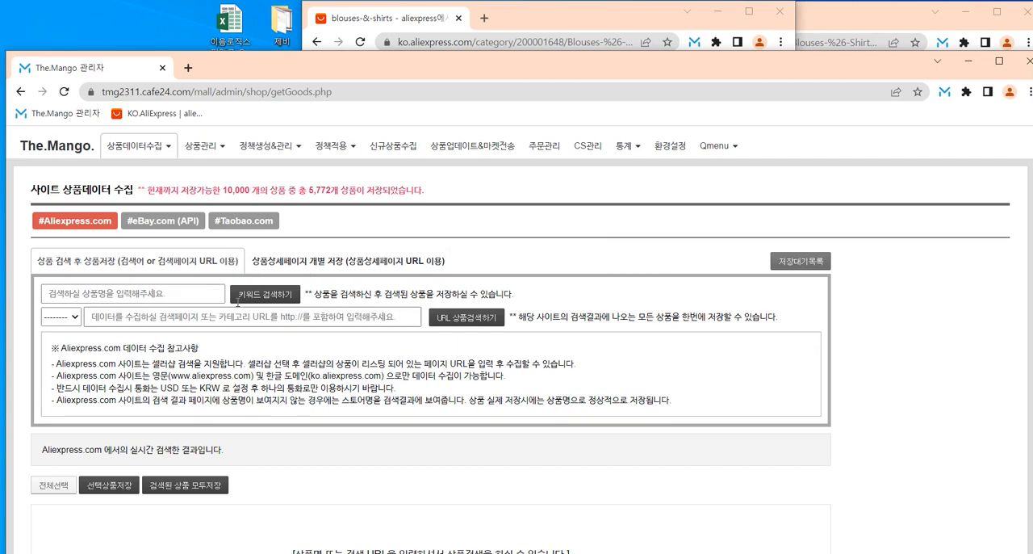
Step: Switch to 상품상세페이지 개별 저장 and merge both AliExpress windows back into the main browser as tabs
{"action": "left_click", "coordinate": [327, 267]}
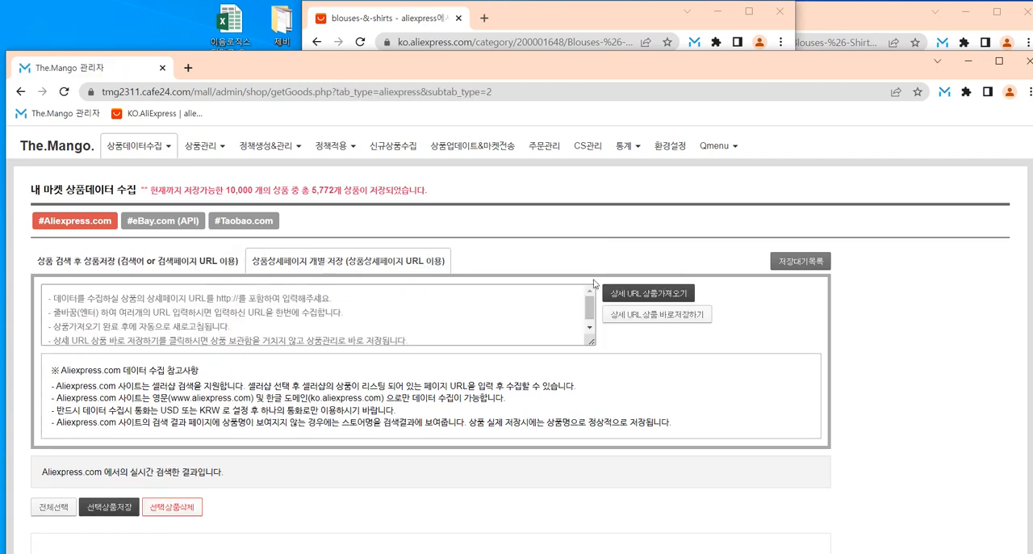
{"action": "left_click_drag", "start_coordinate": [353, 20], "coordinate": [248, 70]}
{"action": "left_click_drag", "start_coordinate": [633, 18], "coordinate": [437, 68]}
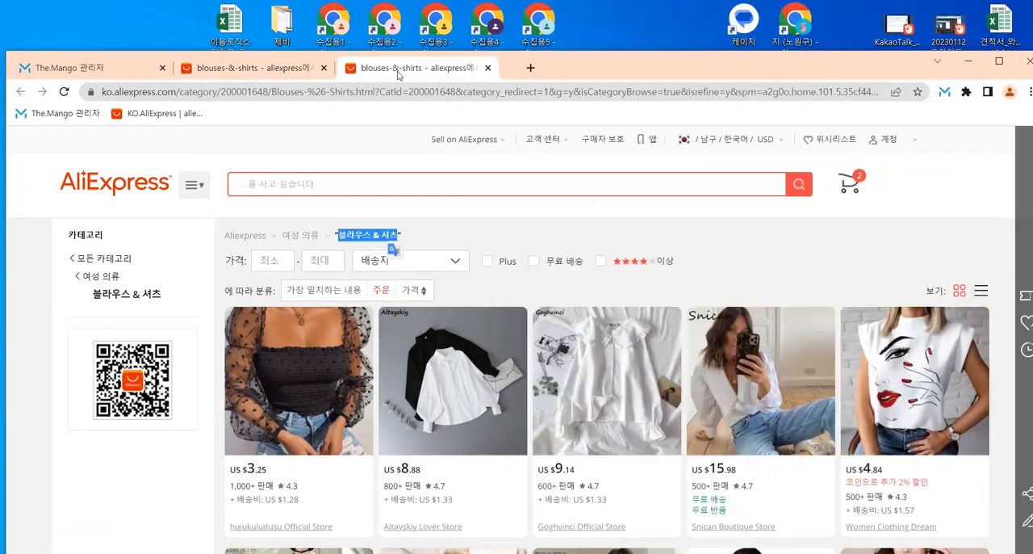
Step: Maximize the browser and open the detail page of the Altayskiy shirt, the second product in the category results
{"action": "double_click", "coordinate": [656, 65]}
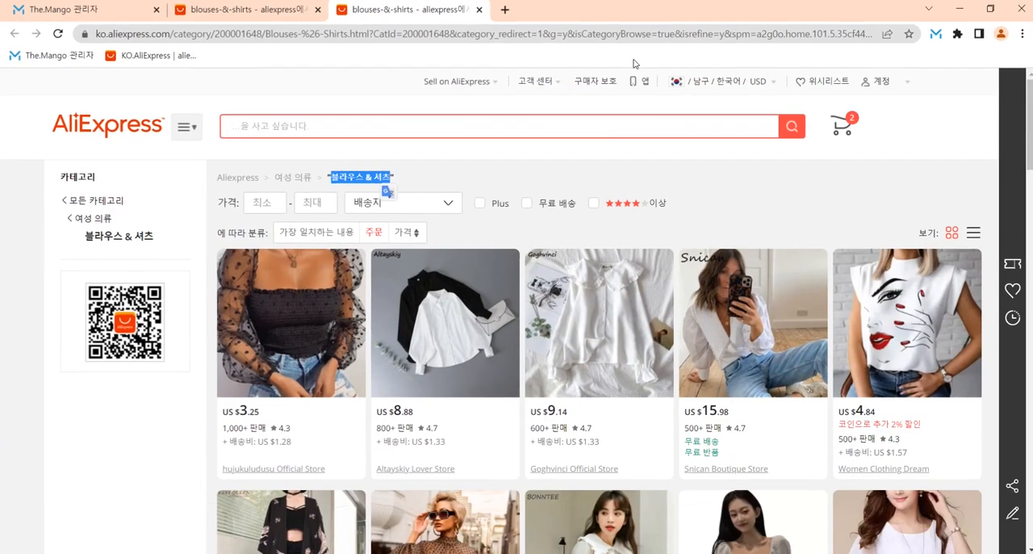
{"action": "left_click", "coordinate": [436, 337]}
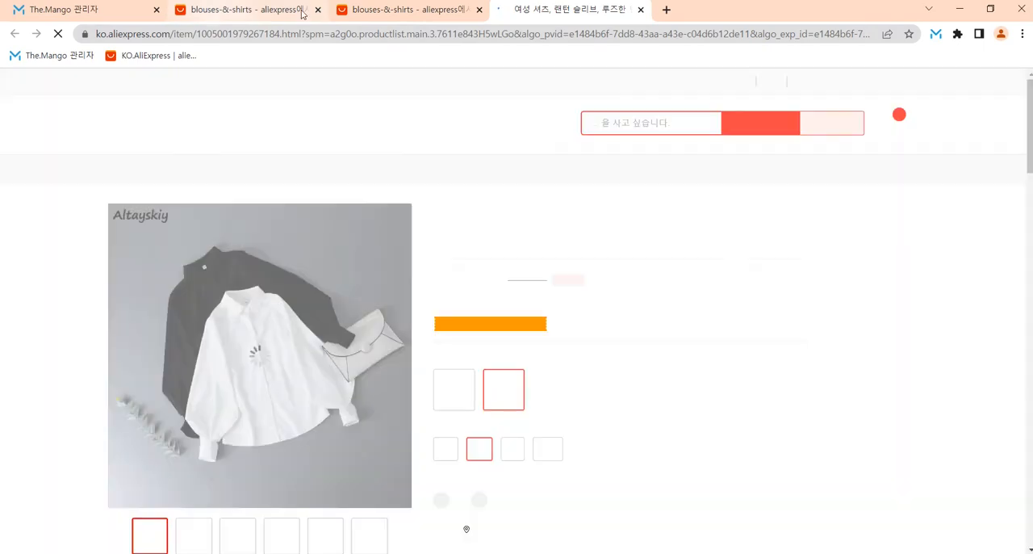
Step: Close the Altayskiy shirt page and open the detail page of the US $4.28 geometric-print halter blouse from Madjtlqy Official Store
{"action": "key", "text": "ctrl+w"}
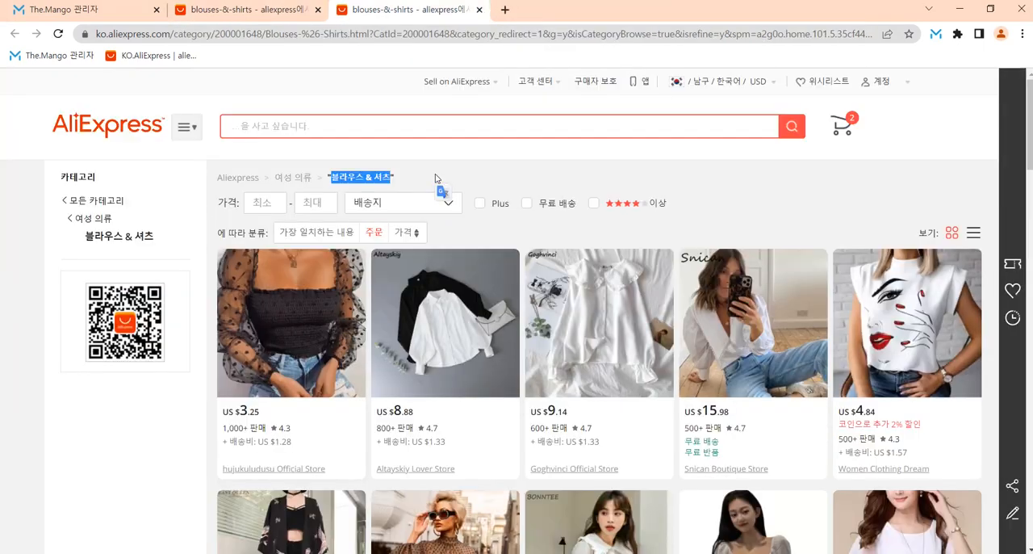
{"action": "scroll", "coordinate": [512, 369], "scroll_direction": "down", "scroll_amount": 10}
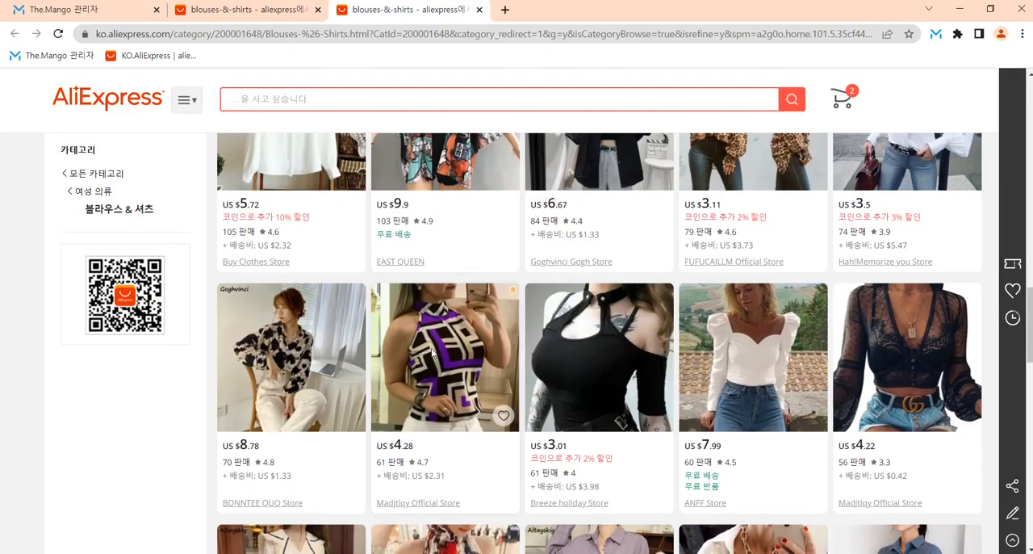
{"action": "left_click", "coordinate": [433, 351]}
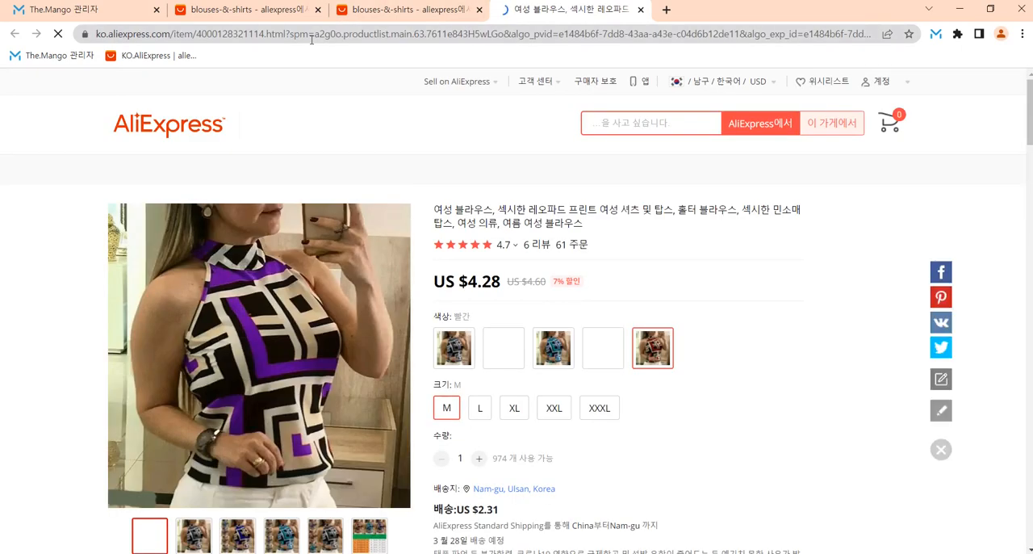
Step: Copy the halter blouse's detail page URL and paste it into the detail URL field in The.Mango
{"action": "left_click", "coordinate": [310, 34]}
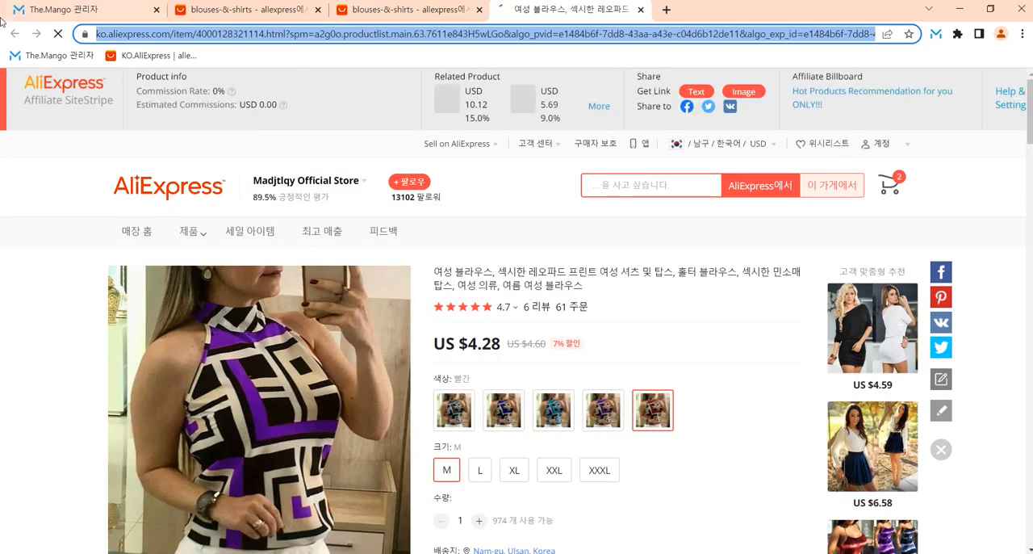
{"action": "key", "text": "ctrl+c"}
{"action": "left_click", "coordinate": [5, 13]}
{"action": "left_click", "coordinate": [313, 274]}
{"action": "key", "text": "ctrl+v"}
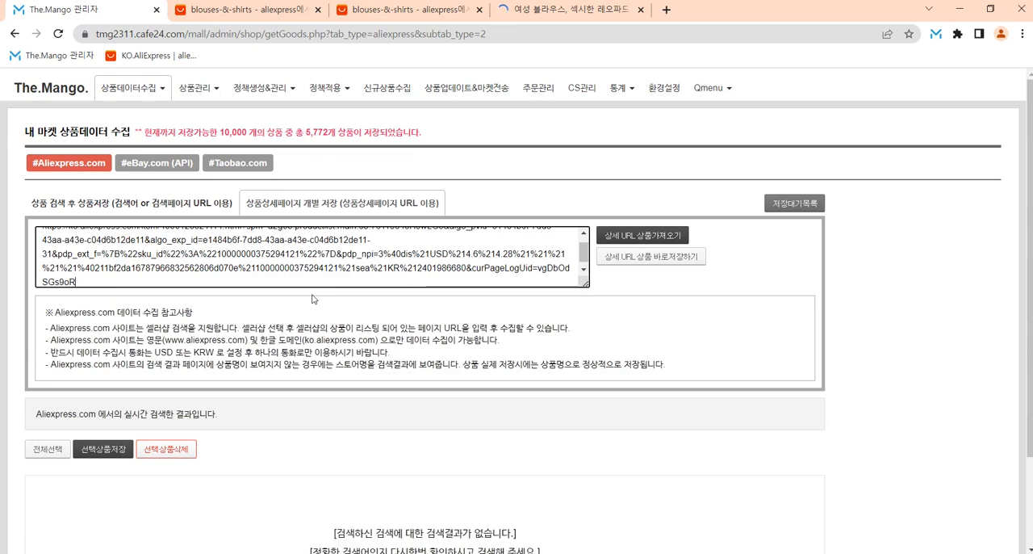
Step: Copy the detail page URL of the US $3.01 black choker shirt and add it on a new line below the halter blouse's URL
{"action": "left_click", "coordinate": [569, 8]}
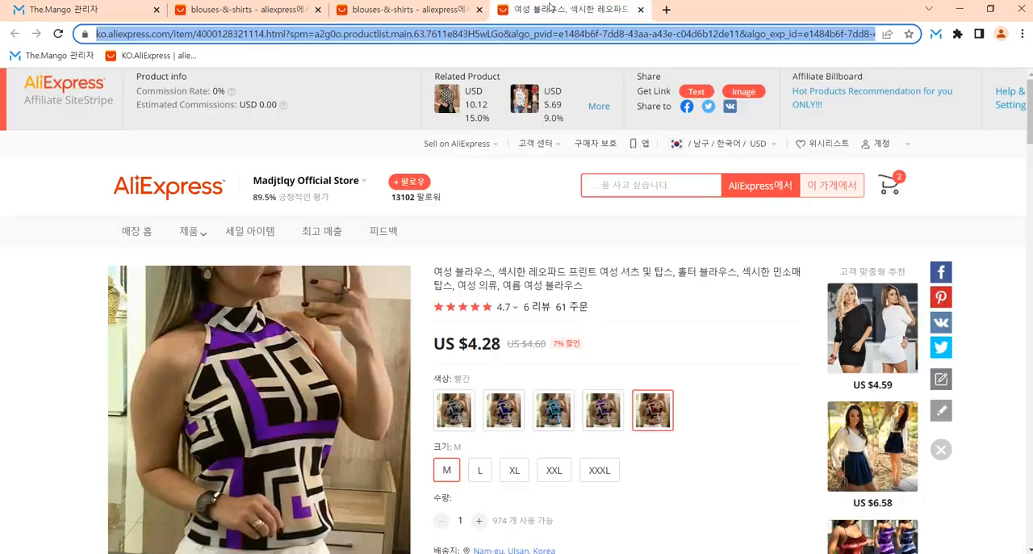
{"action": "left_click", "coordinate": [429, 7]}
{"action": "left_click", "coordinate": [568, 349]}
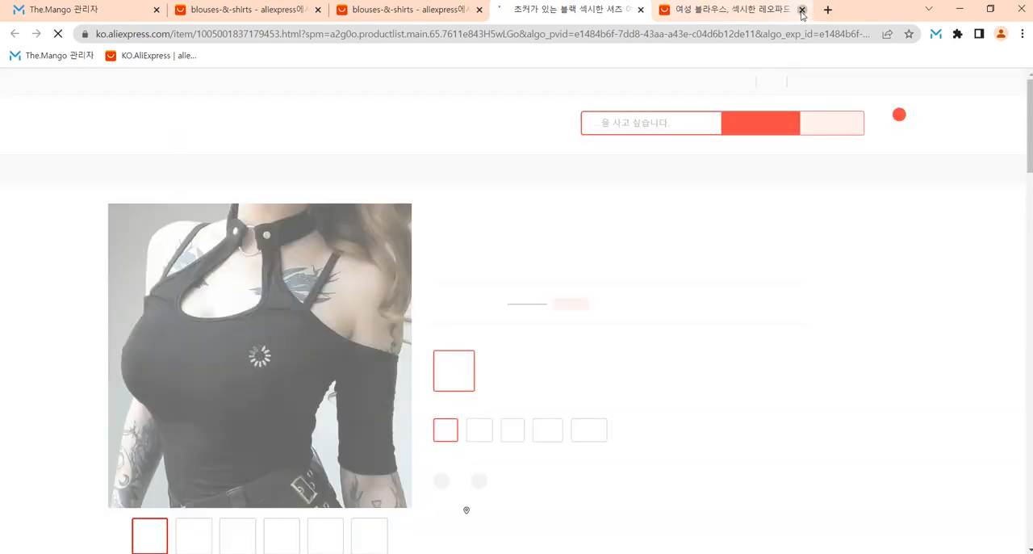
{"action": "left_click", "coordinate": [801, 9]}
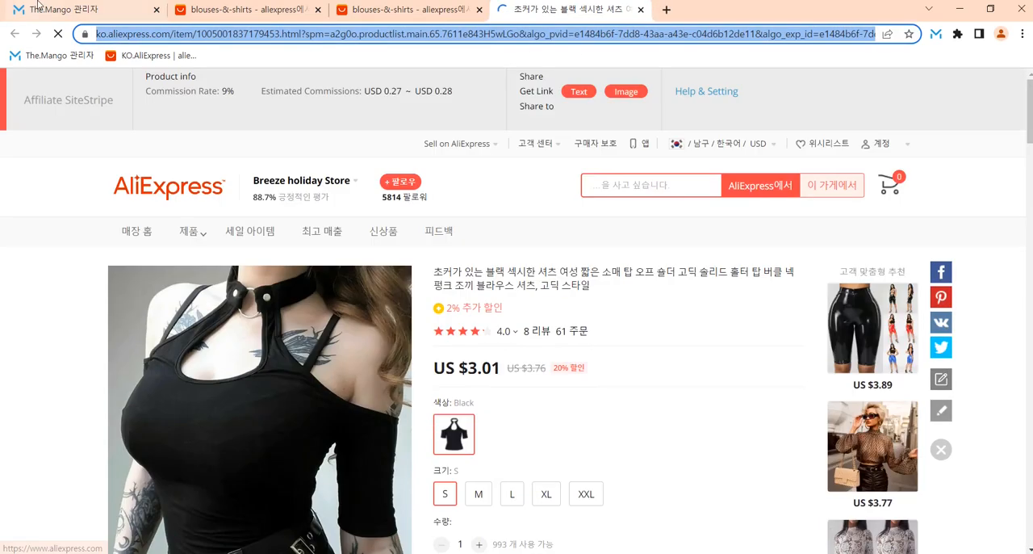
{"action": "left_click", "coordinate": [56, 11]}
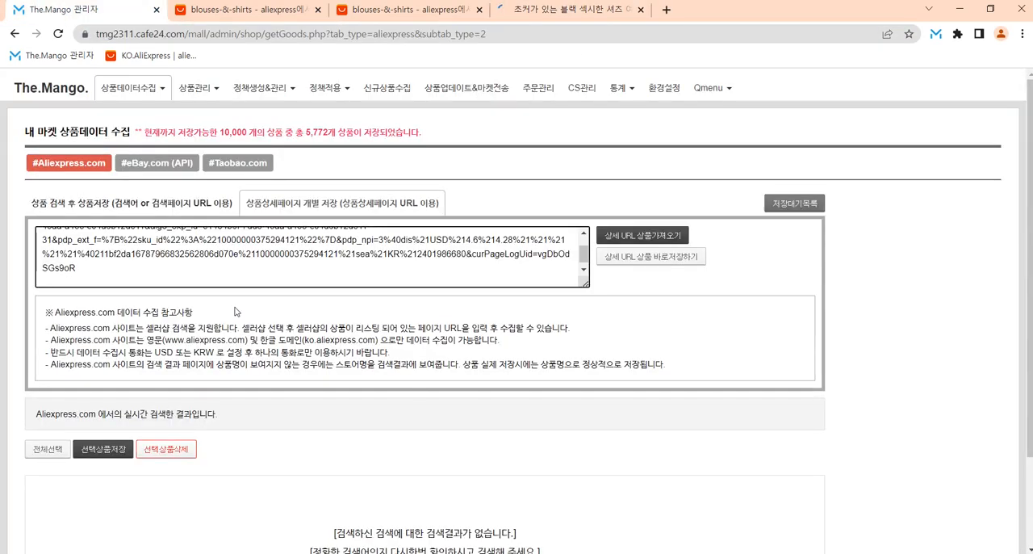
{"action": "key", "text": "ctrl+v"}
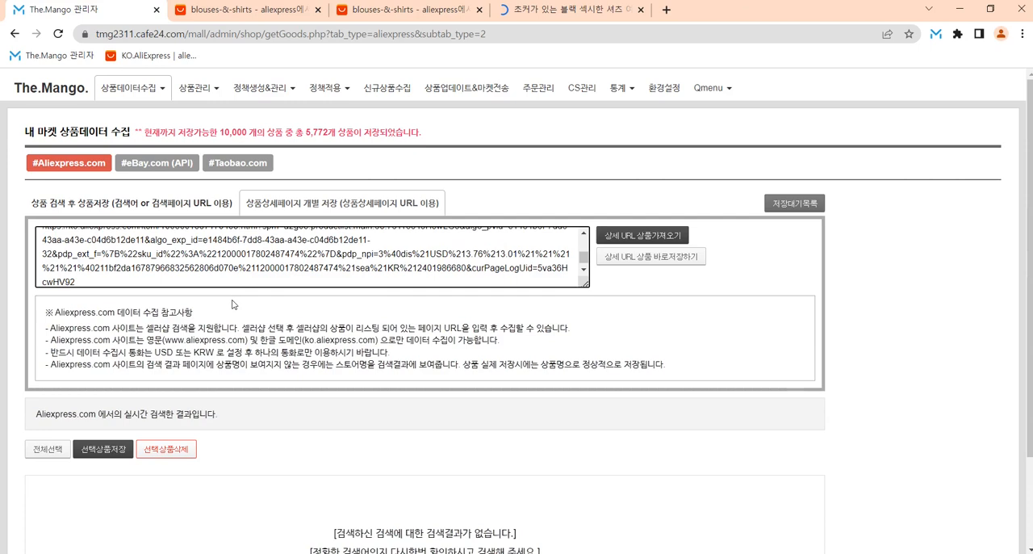
{"action": "key", "text": "Return"}
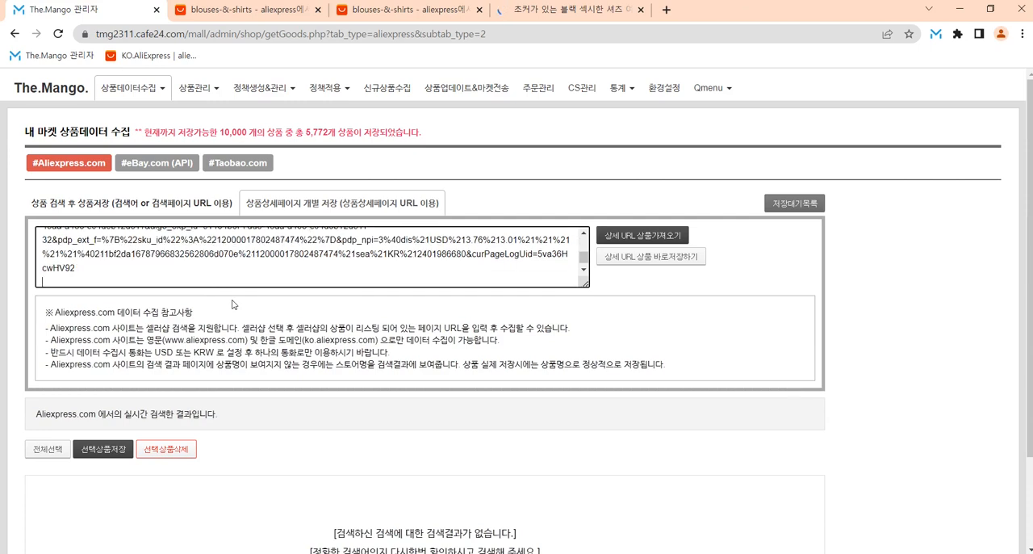
{"action": "key", "text": "ctrl+v"}
Step: Check the two entered URLs and fetch their products into the list with 상세 URL 상품가져오기
{"action": "scroll", "coordinate": [95, 267], "scroll_direction": "up", "scroll_amount": 2}
{"action": "scroll", "coordinate": [129, 253], "scroll_direction": "down", "scroll_amount": 3}
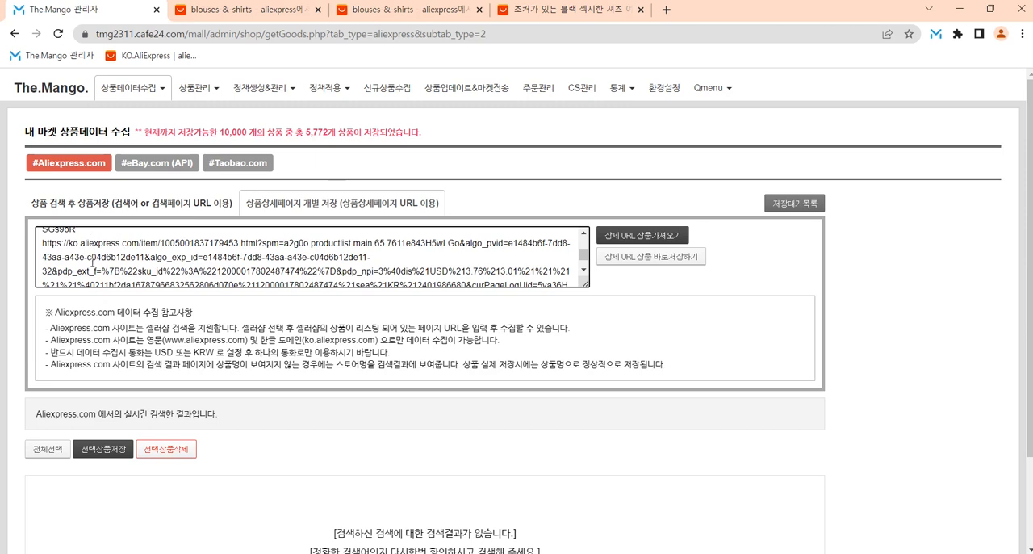
{"action": "scroll", "coordinate": [93, 263], "scroll_direction": "down", "scroll_amount": 2}
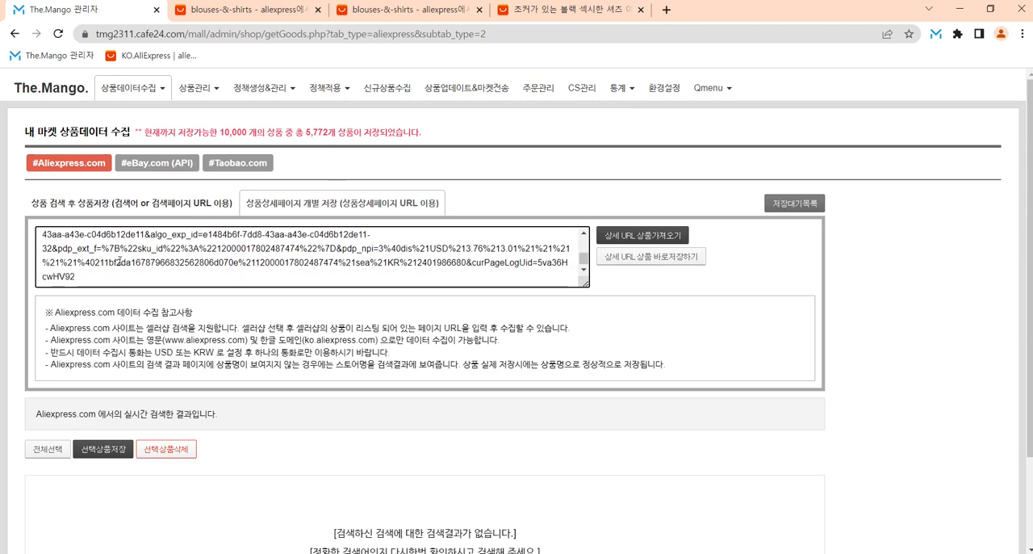
{"action": "left_click", "coordinate": [663, 238]}
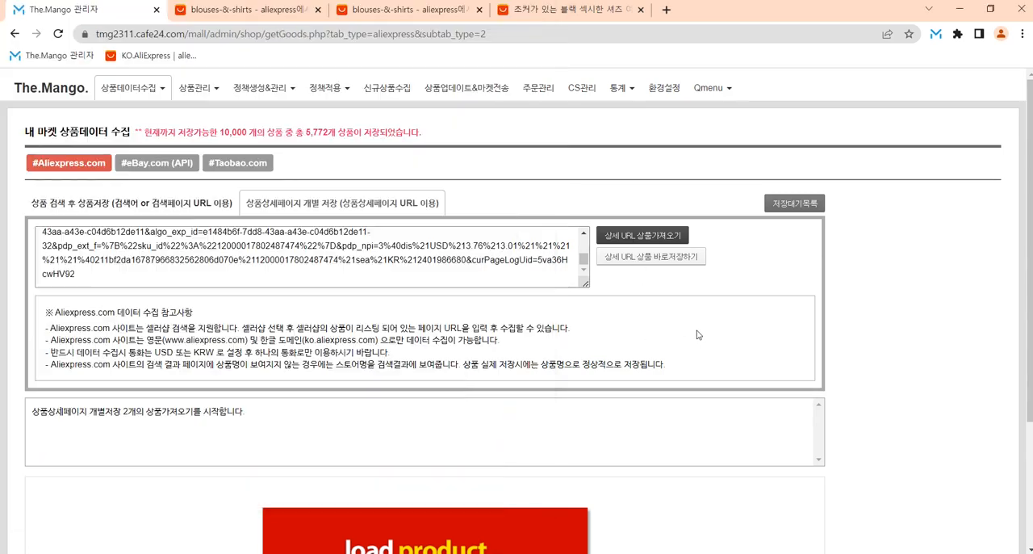
{"action": "left_click_drag", "start_coordinate": [121, 415], "coordinate": [269, 413]}
{"action": "left_click", "coordinate": [523, 427]}
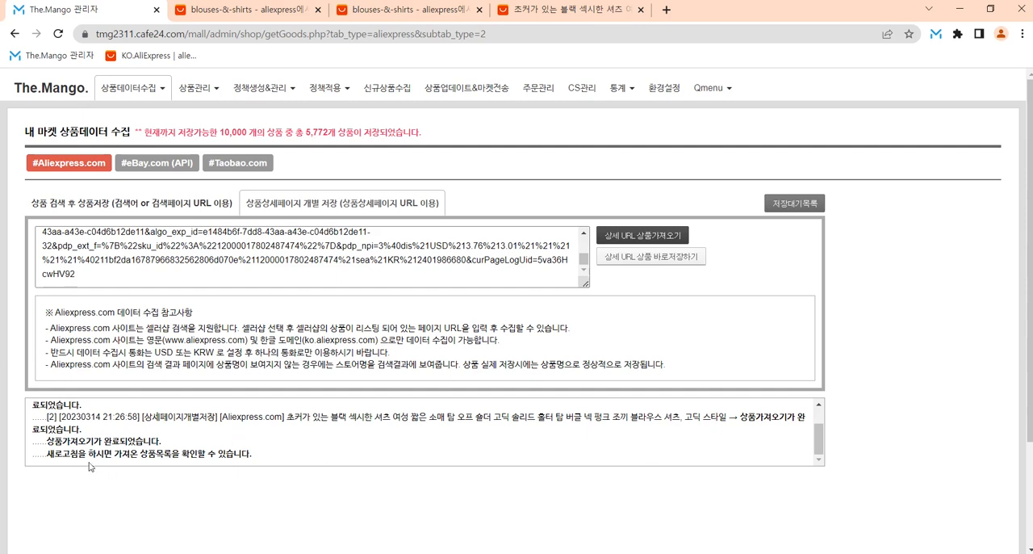
{"action": "left_click_drag", "start_coordinate": [50, 457], "coordinate": [247, 451]}
{"action": "left_click", "coordinate": [336, 452]}
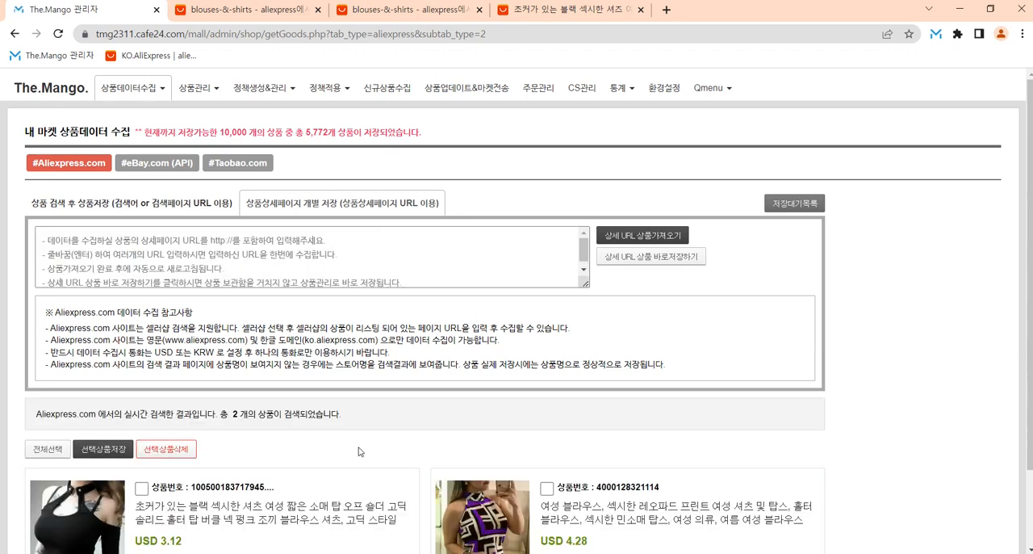
{"action": "scroll", "coordinate": [358, 446], "scroll_direction": "down", "scroll_amount": 2}
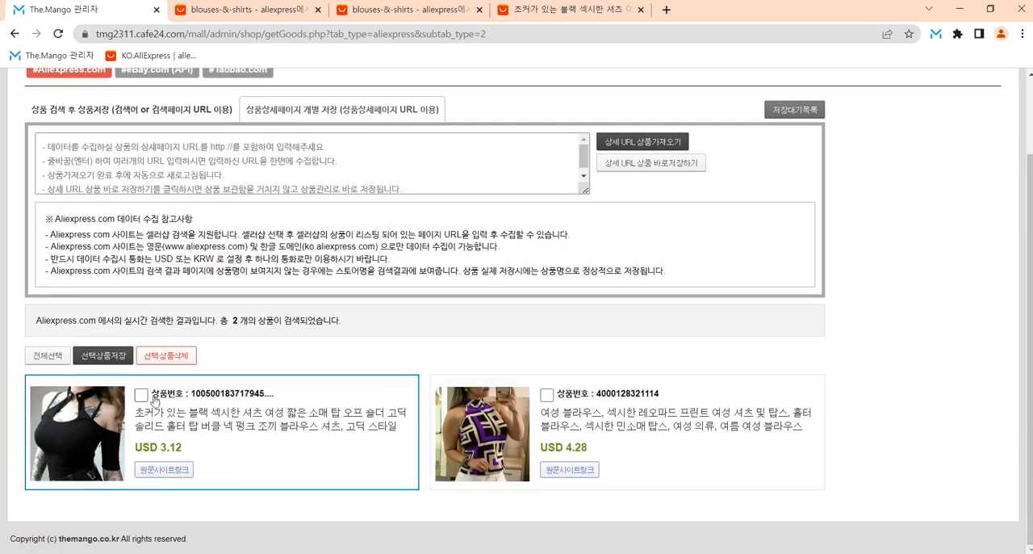
{"action": "left_click", "coordinate": [142, 394]}
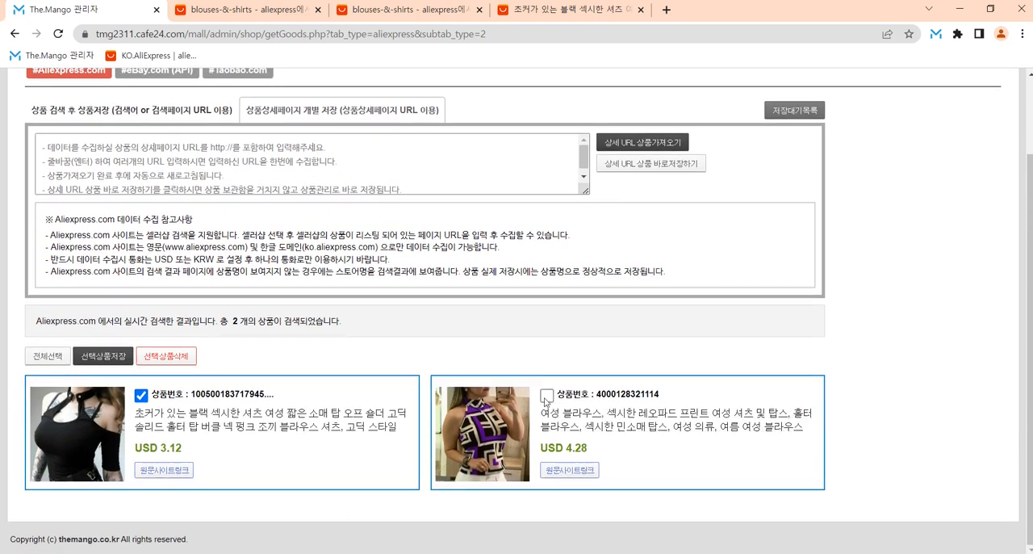
{"action": "double_click", "coordinate": [50, 356]}
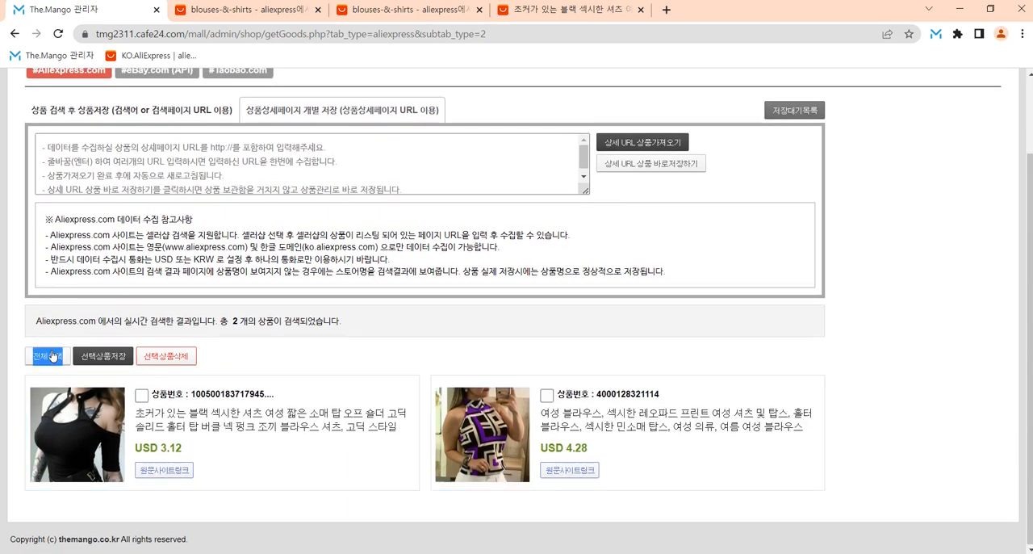
{"action": "left_click", "coordinate": [50, 358]}
{"action": "left_click", "coordinate": [51, 358]}
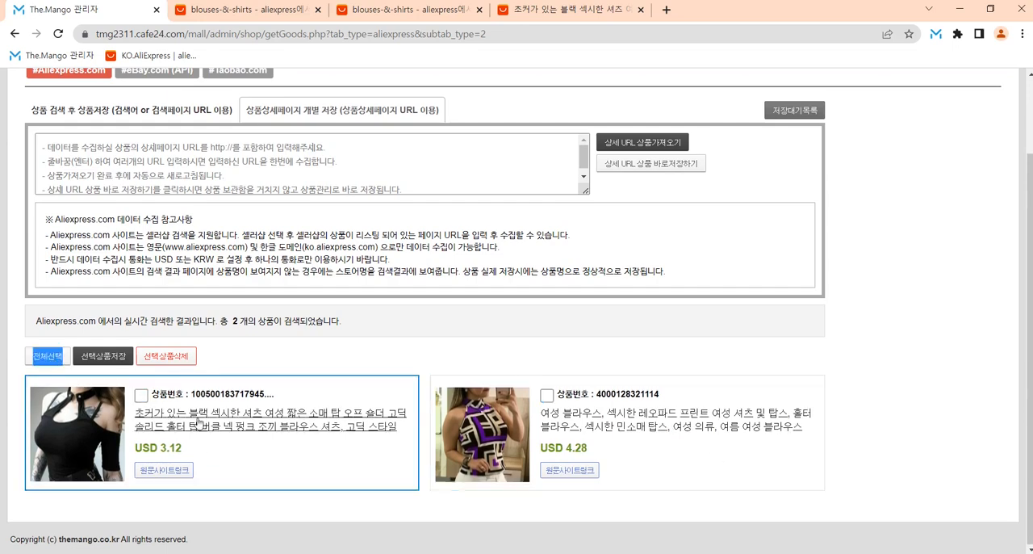
Step: Select only the black choker shirt and save it, leaving the options in 상품저장설정 as they are
{"action": "left_click", "coordinate": [141, 394]}
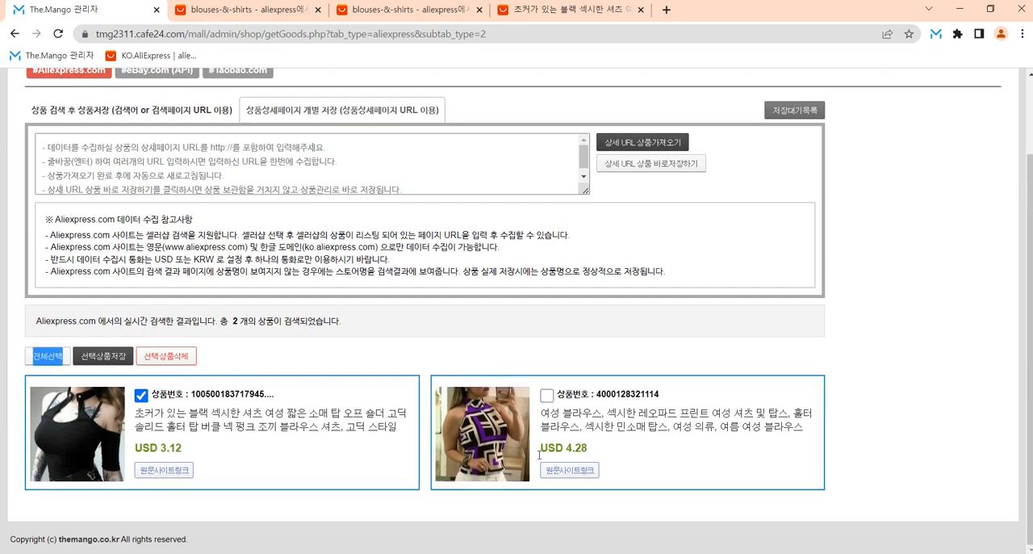
{"action": "left_click", "coordinate": [103, 356]}
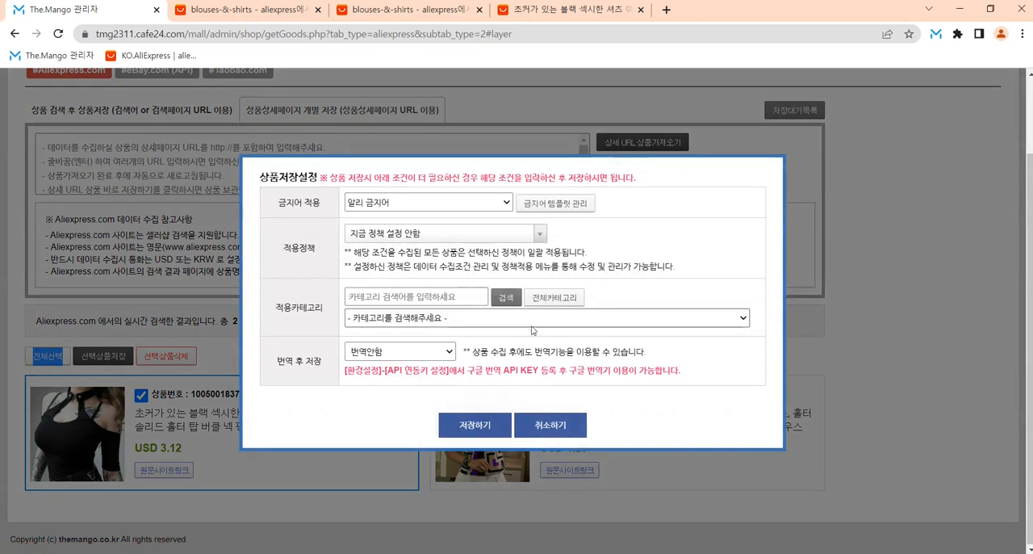
{"action": "left_click", "coordinate": [484, 426]}
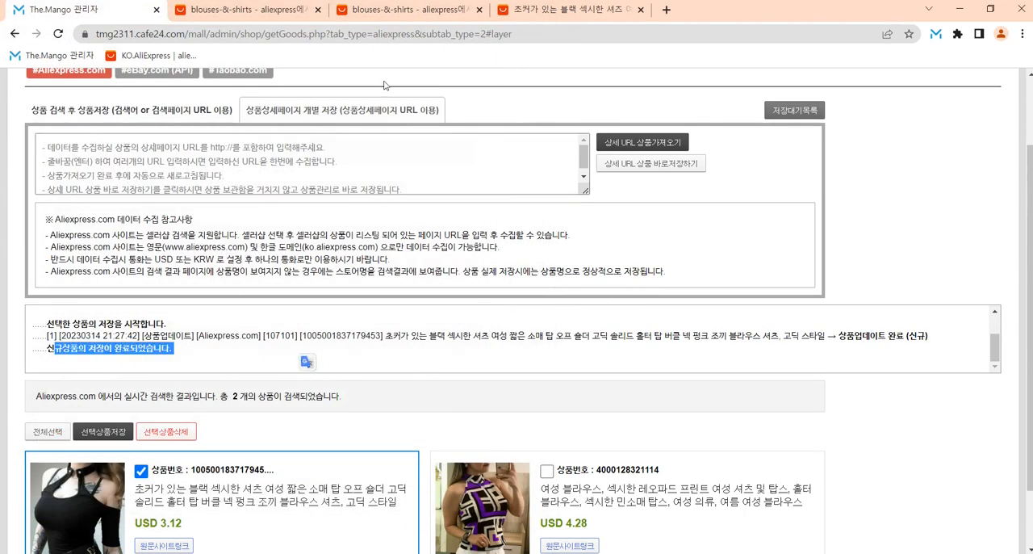
Step: Go to 상품수집조건(검색필터) 관리 및 정책적용 and view the products saved under the aliexpress_43 filter
{"action": "scroll", "coordinate": [306, 363], "scroll_direction": "up", "scroll_amount": 2}
{"action": "mouse_move", "coordinate": [320, 91]}
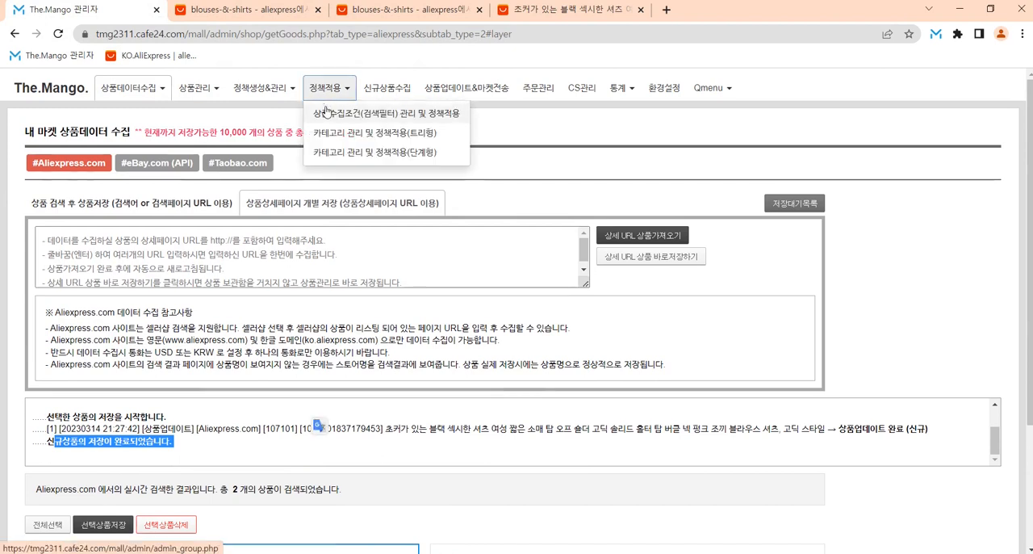
{"action": "left_click", "coordinate": [329, 115]}
{"action": "left_click_drag", "start_coordinate": [198, 340], "coordinate": [100, 339]}
{"action": "left_click", "coordinate": [635, 312]}
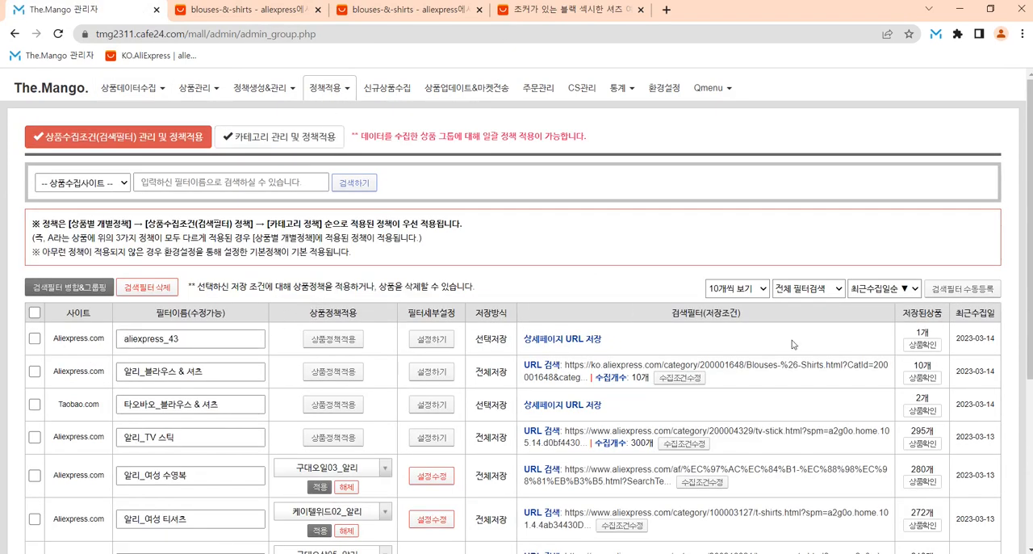
{"action": "left_click", "coordinate": [923, 345]}
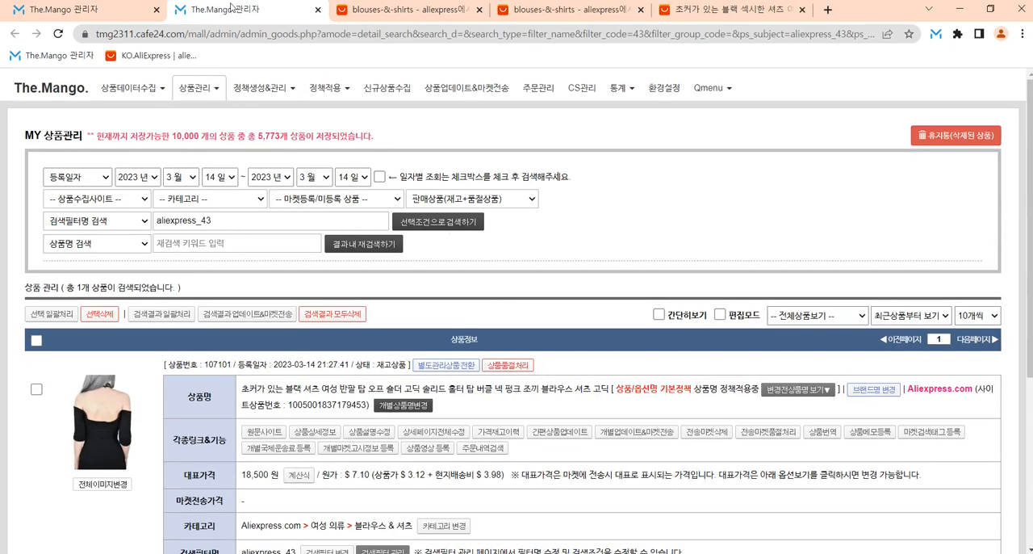
{"action": "left_click", "coordinate": [557, 10]}
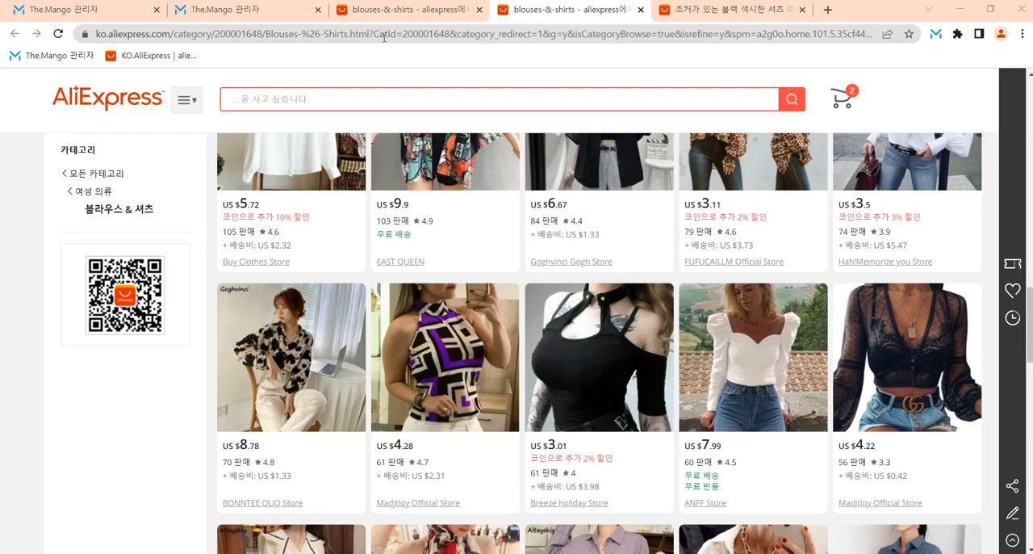
{"action": "left_click", "coordinate": [726, 10]}
{"action": "left_click", "coordinate": [46, 11]}
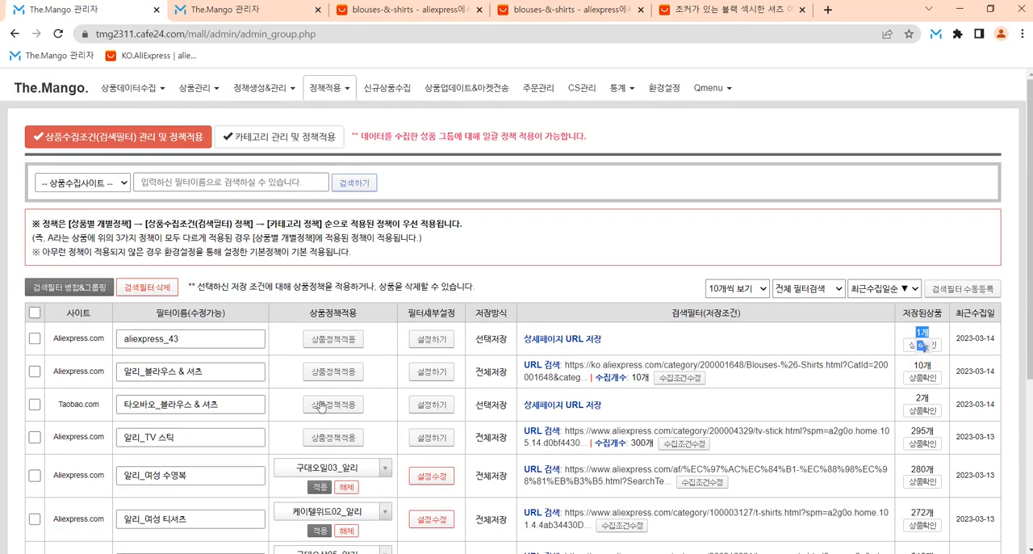
{"action": "left_click", "coordinate": [251, 19]}
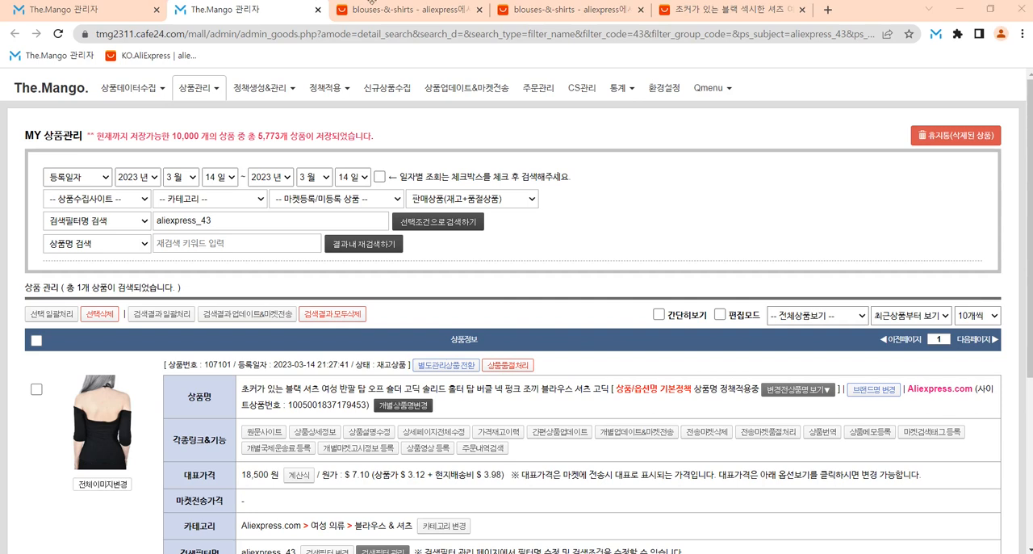
Step: Switch the AliExpress 블라우스 & 셔츠 category results to list view and back to gallery view
{"action": "left_click", "coordinate": [404, 10]}
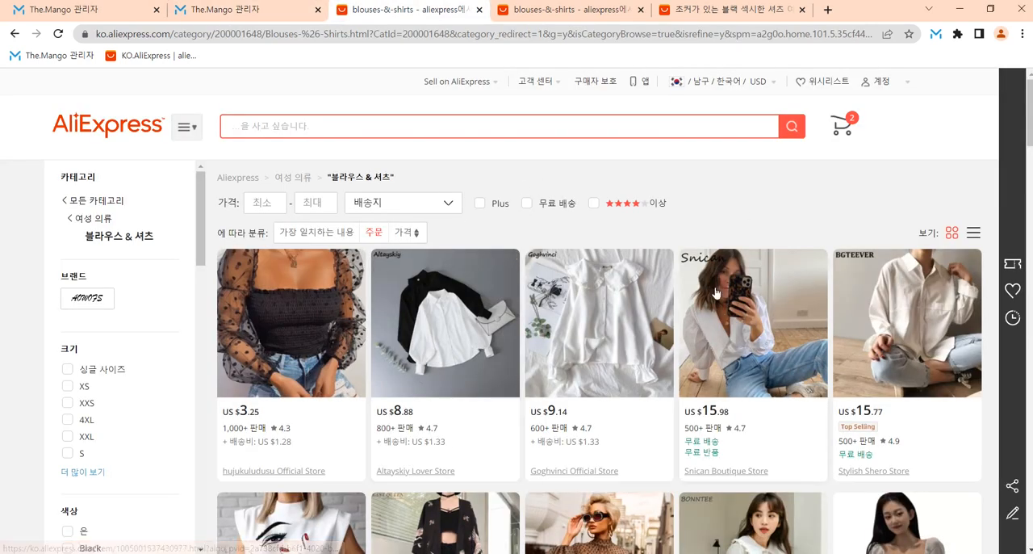
{"action": "left_click", "coordinate": [968, 234]}
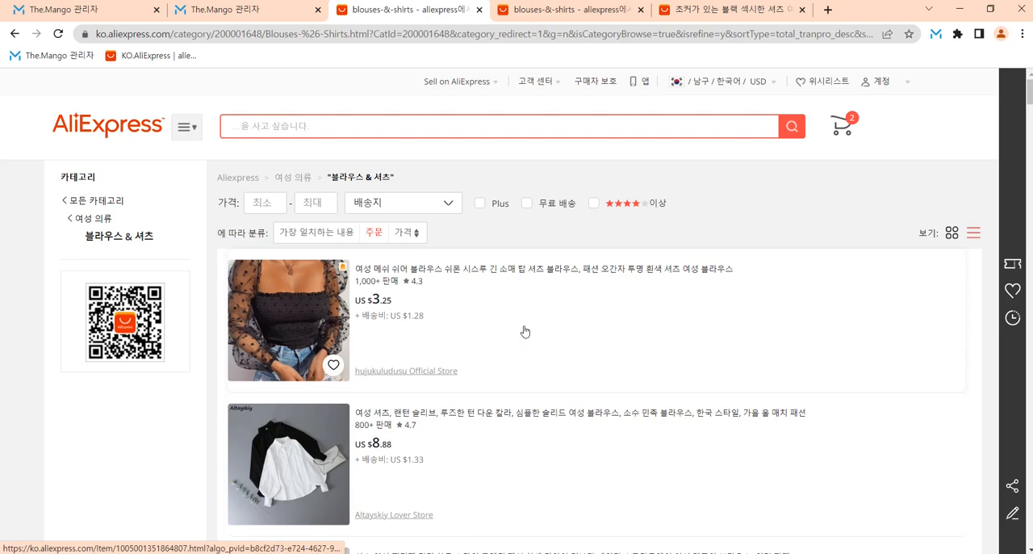
{"action": "left_click", "coordinate": [951, 234]}
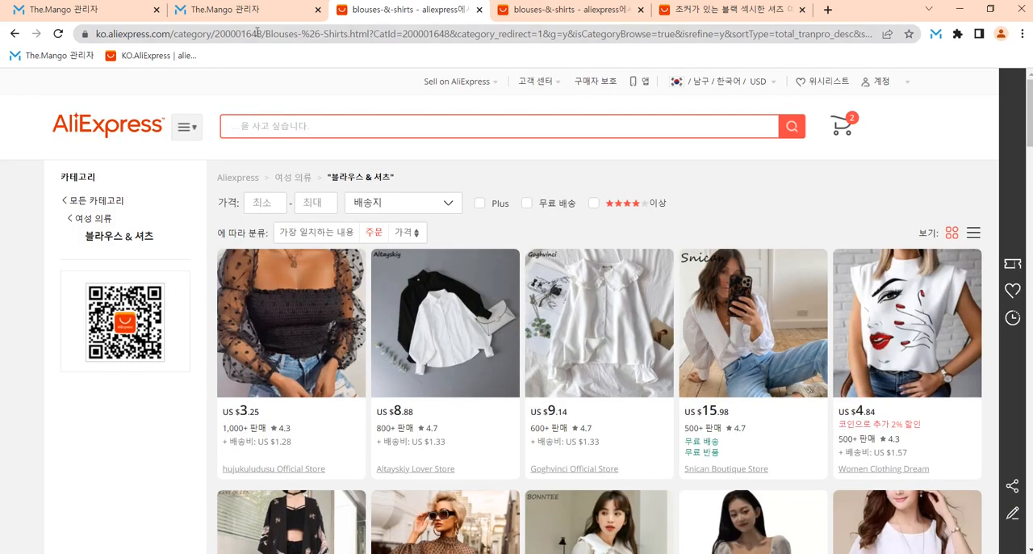
{"action": "double_click", "coordinate": [275, 35]}
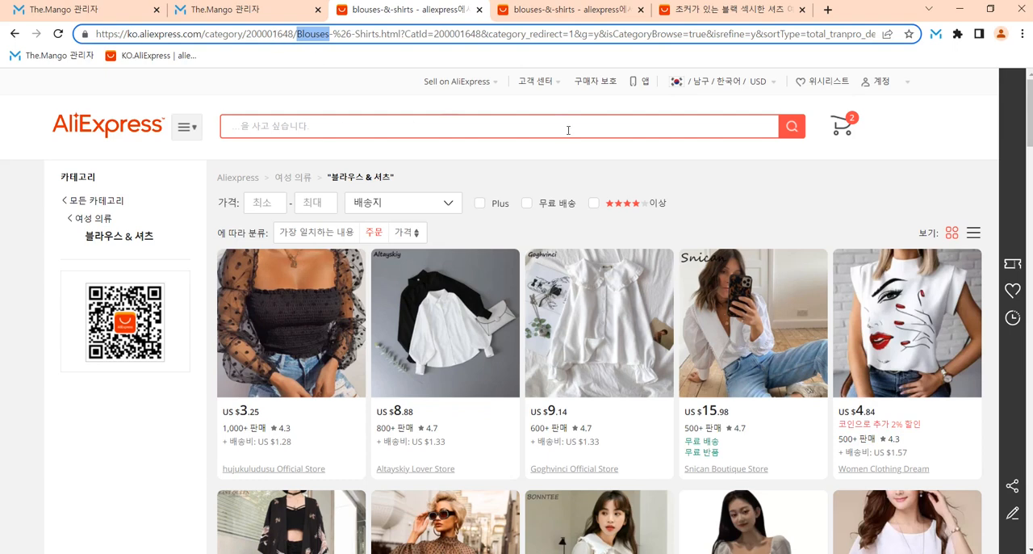
{"action": "left_click", "coordinate": [505, 119]}
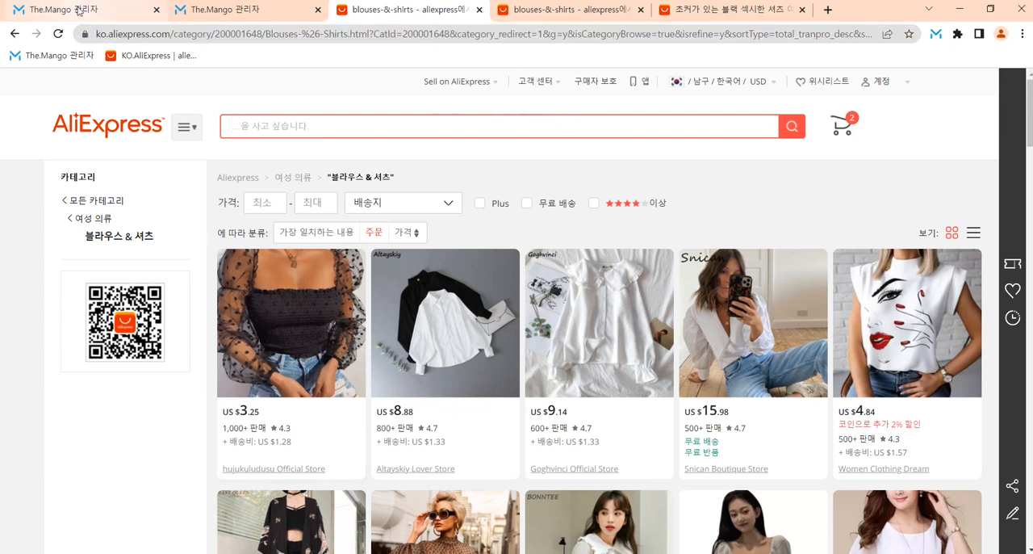